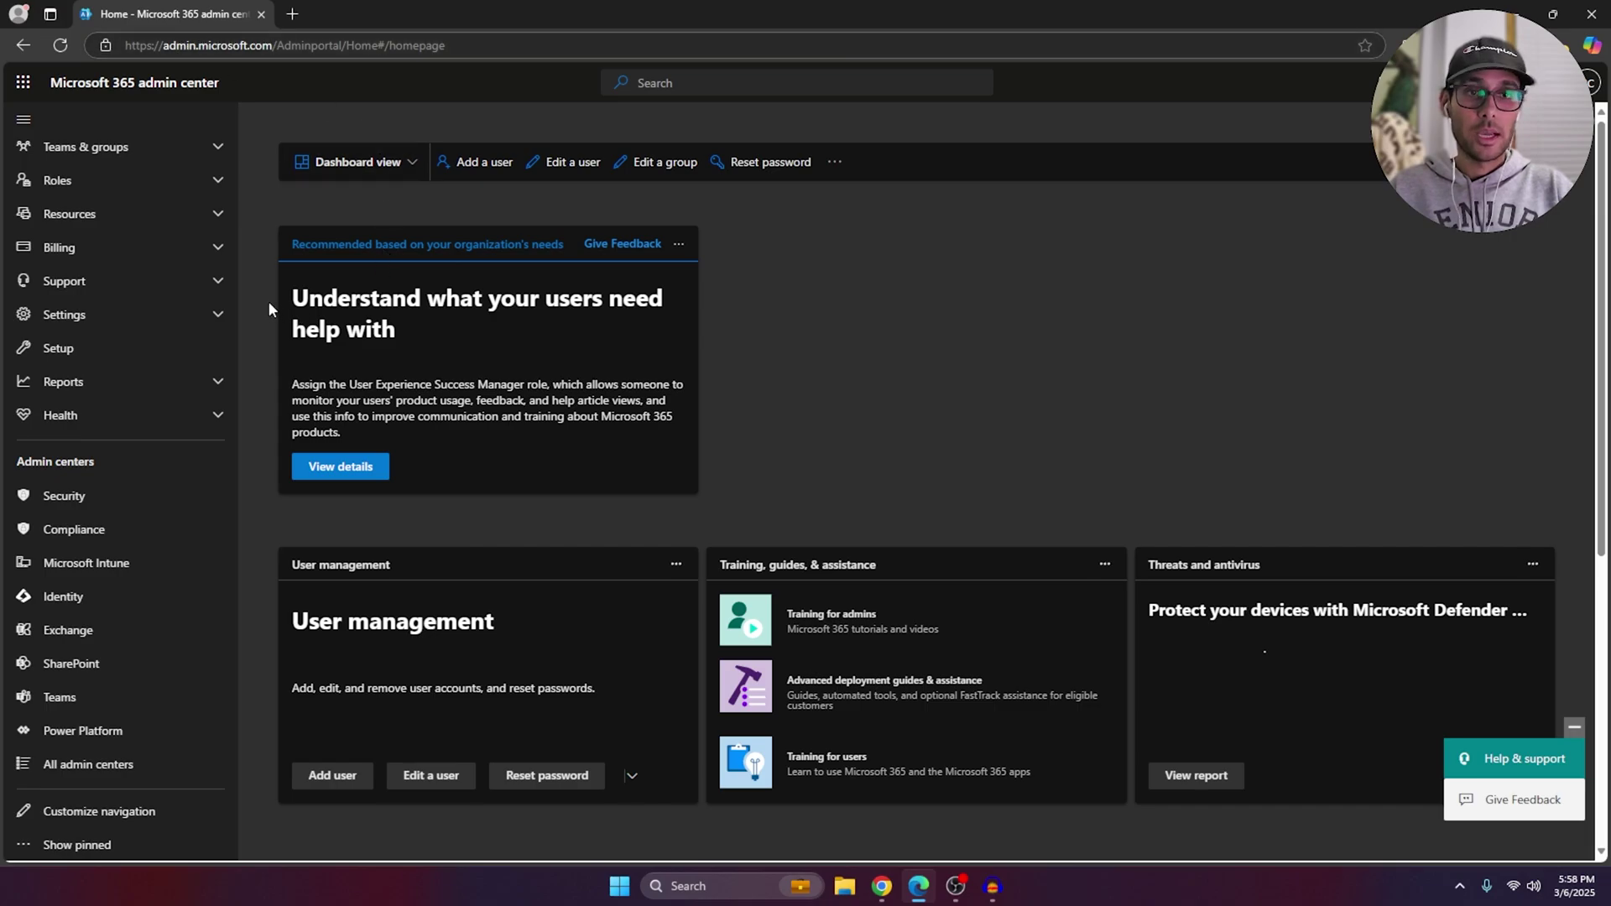
# Switch to Microsoft Purview from the Microsoft 365 admin center and open the Data Loss Prevention policies
pyautogui.click(117, 532)
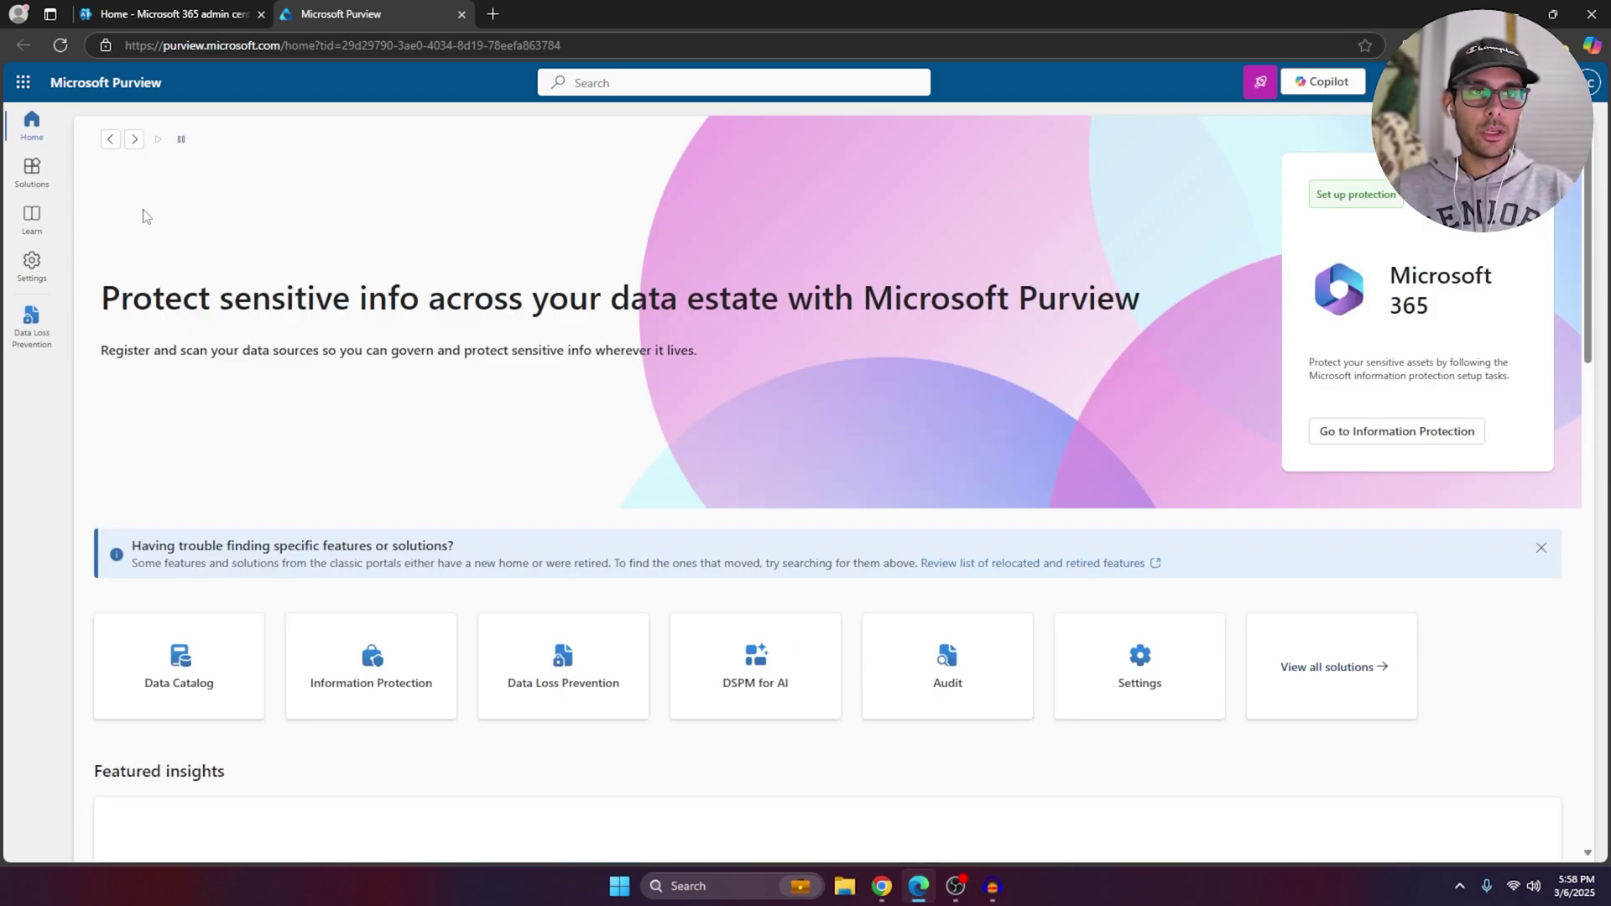
pyautogui.click(37, 187)
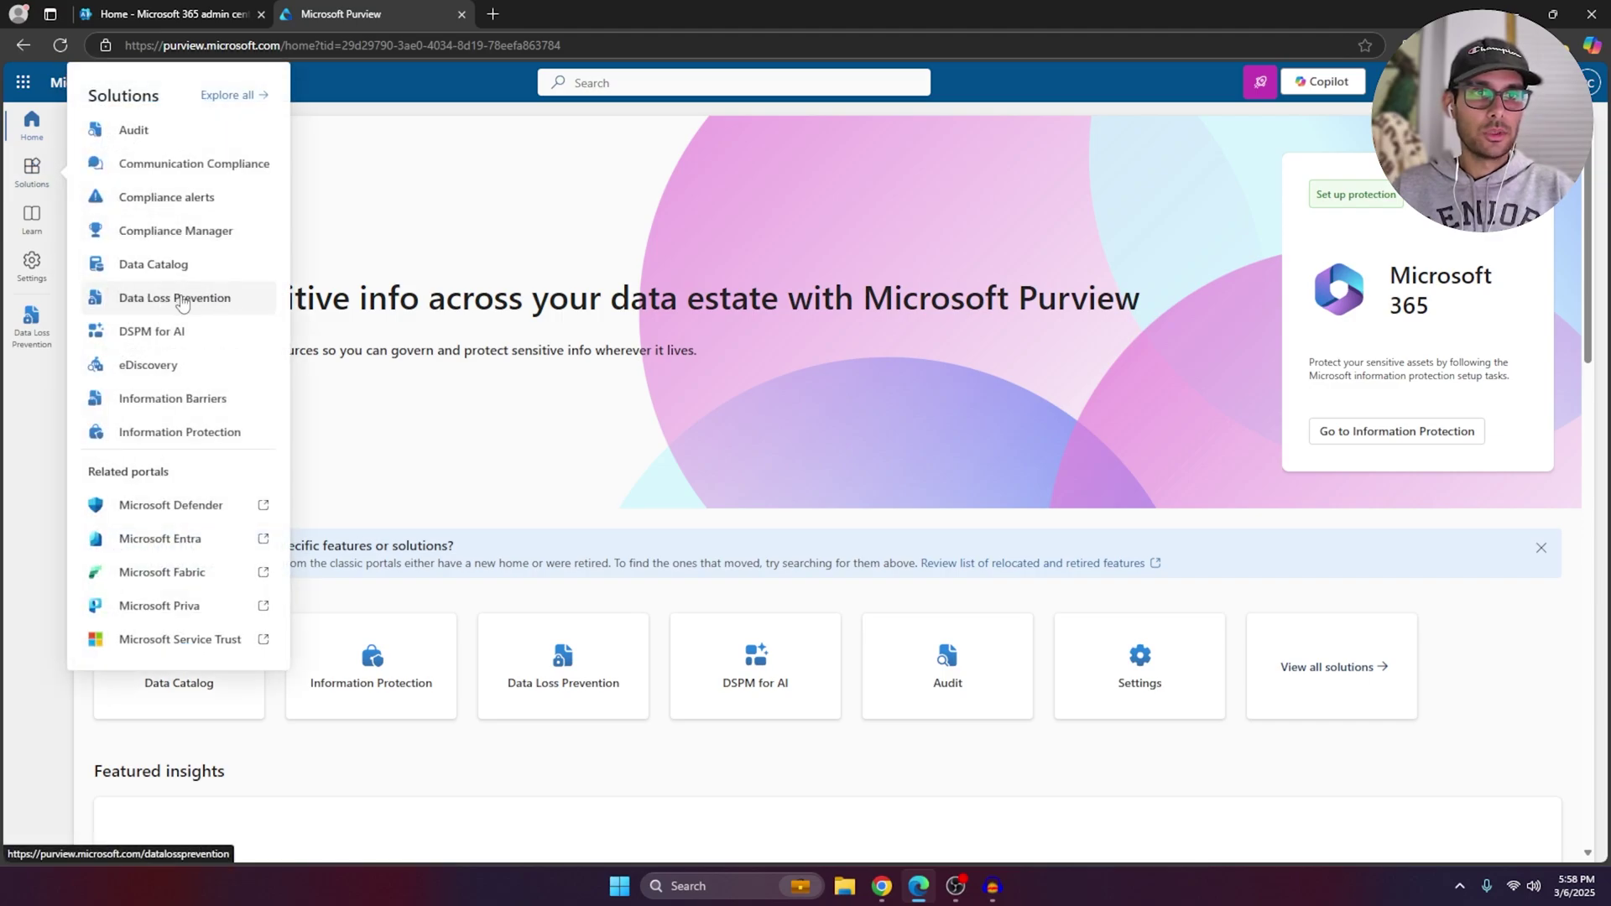
pyautogui.click(173, 298)
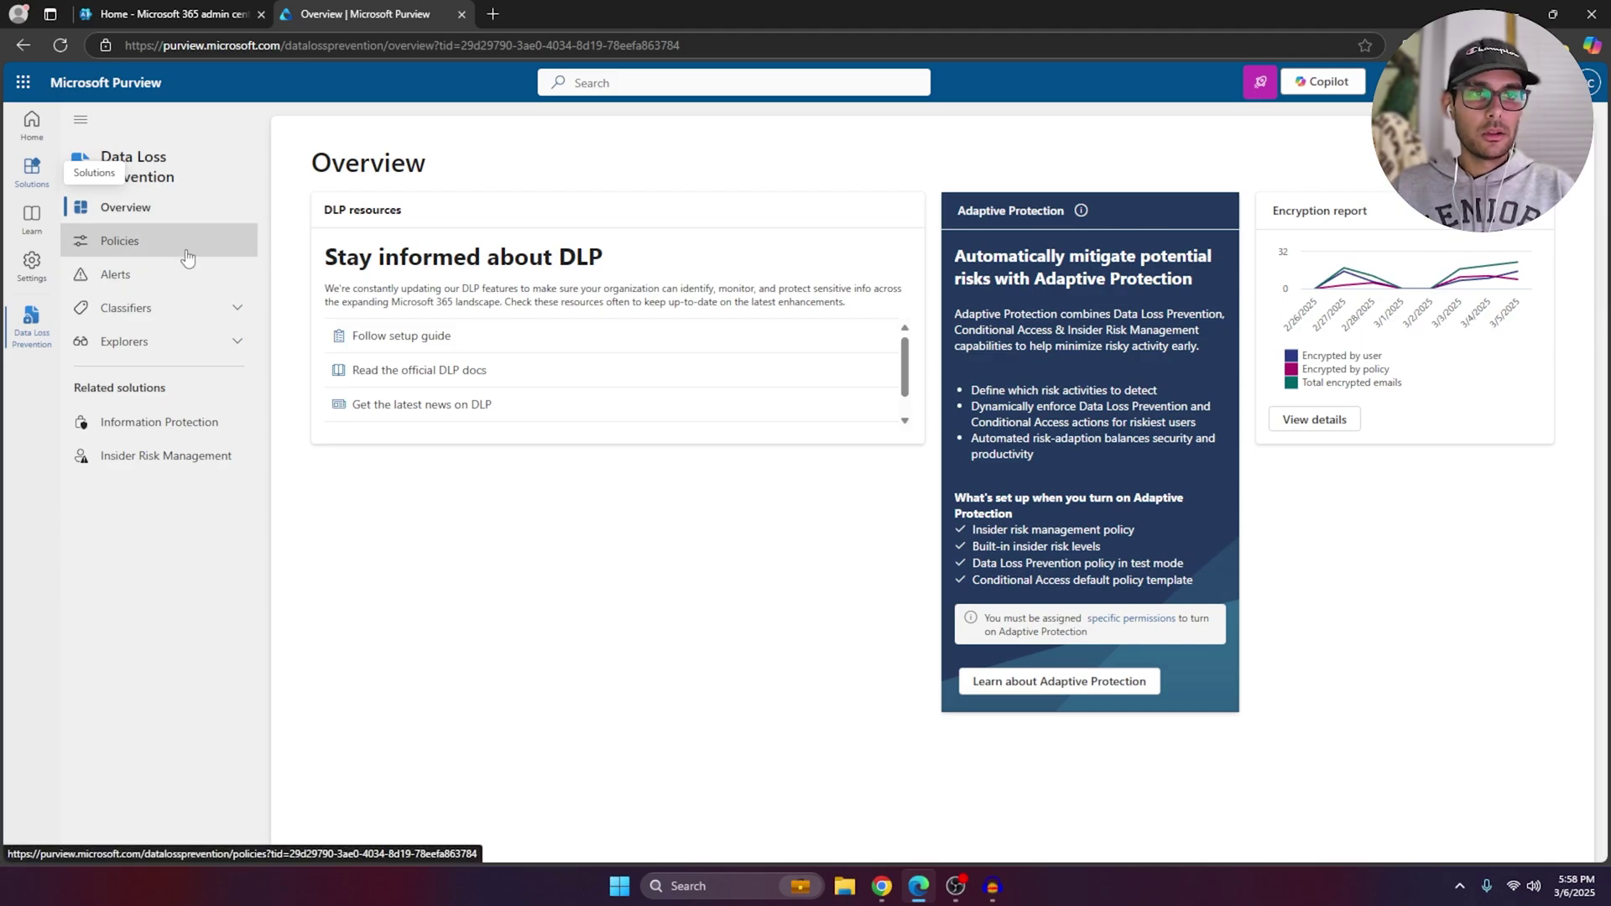
pyautogui.click(137, 245)
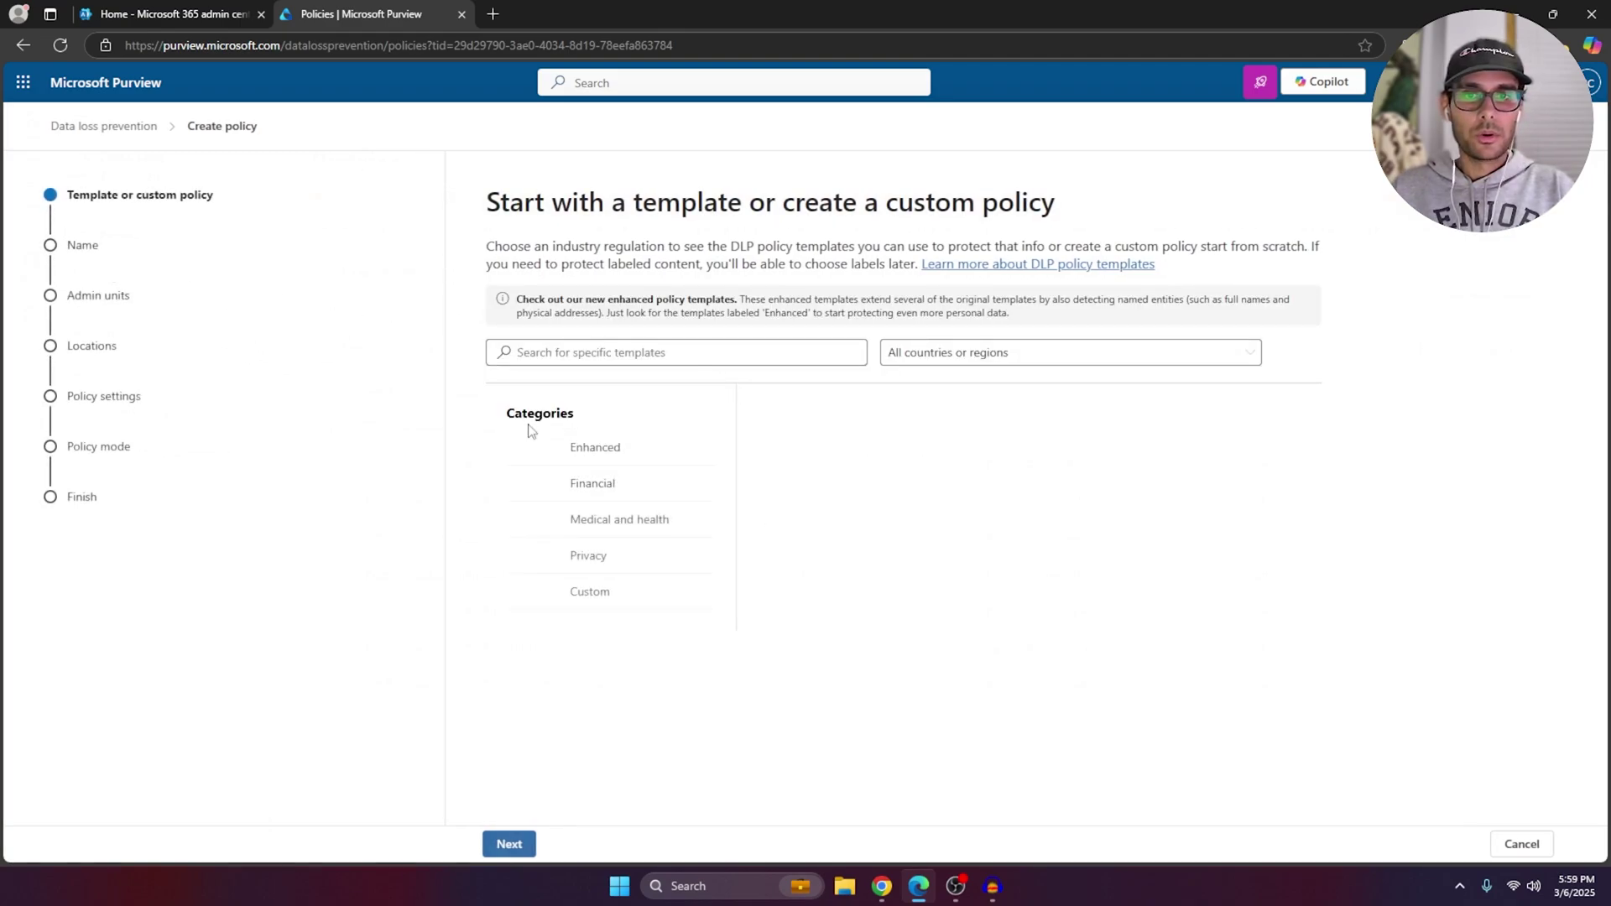
# Choose the Financial template category for the new policy and review the PCI Data Security Standard (PCI DSS) template
pyautogui.click(620, 500)
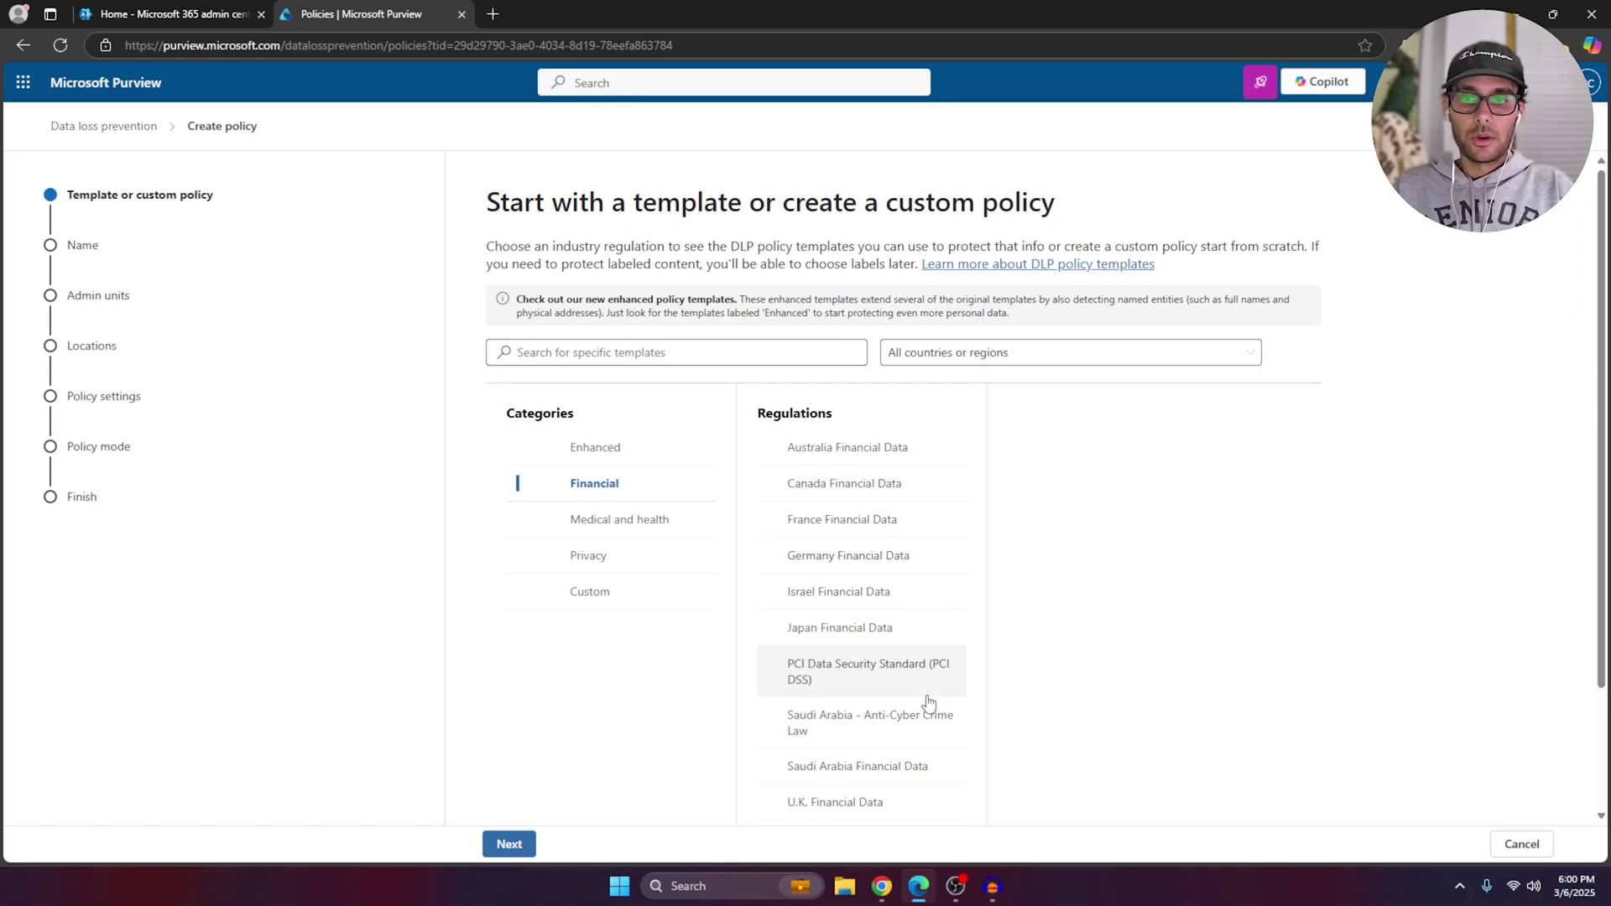
pyautogui.scroll(-2, 898, 658)
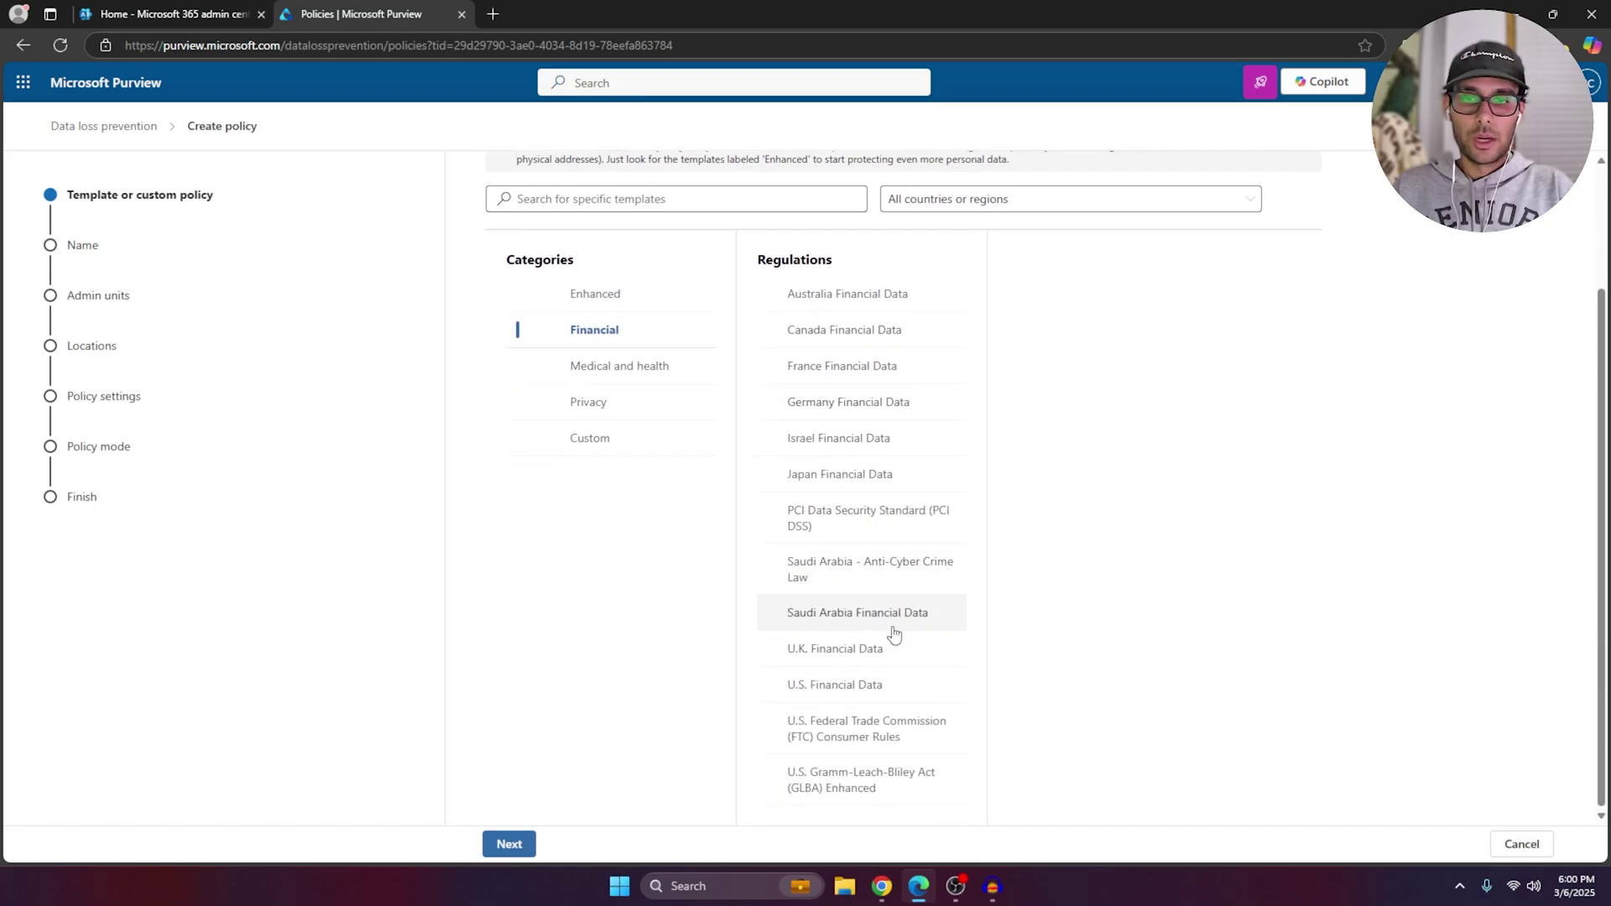
pyautogui.click(880, 530)
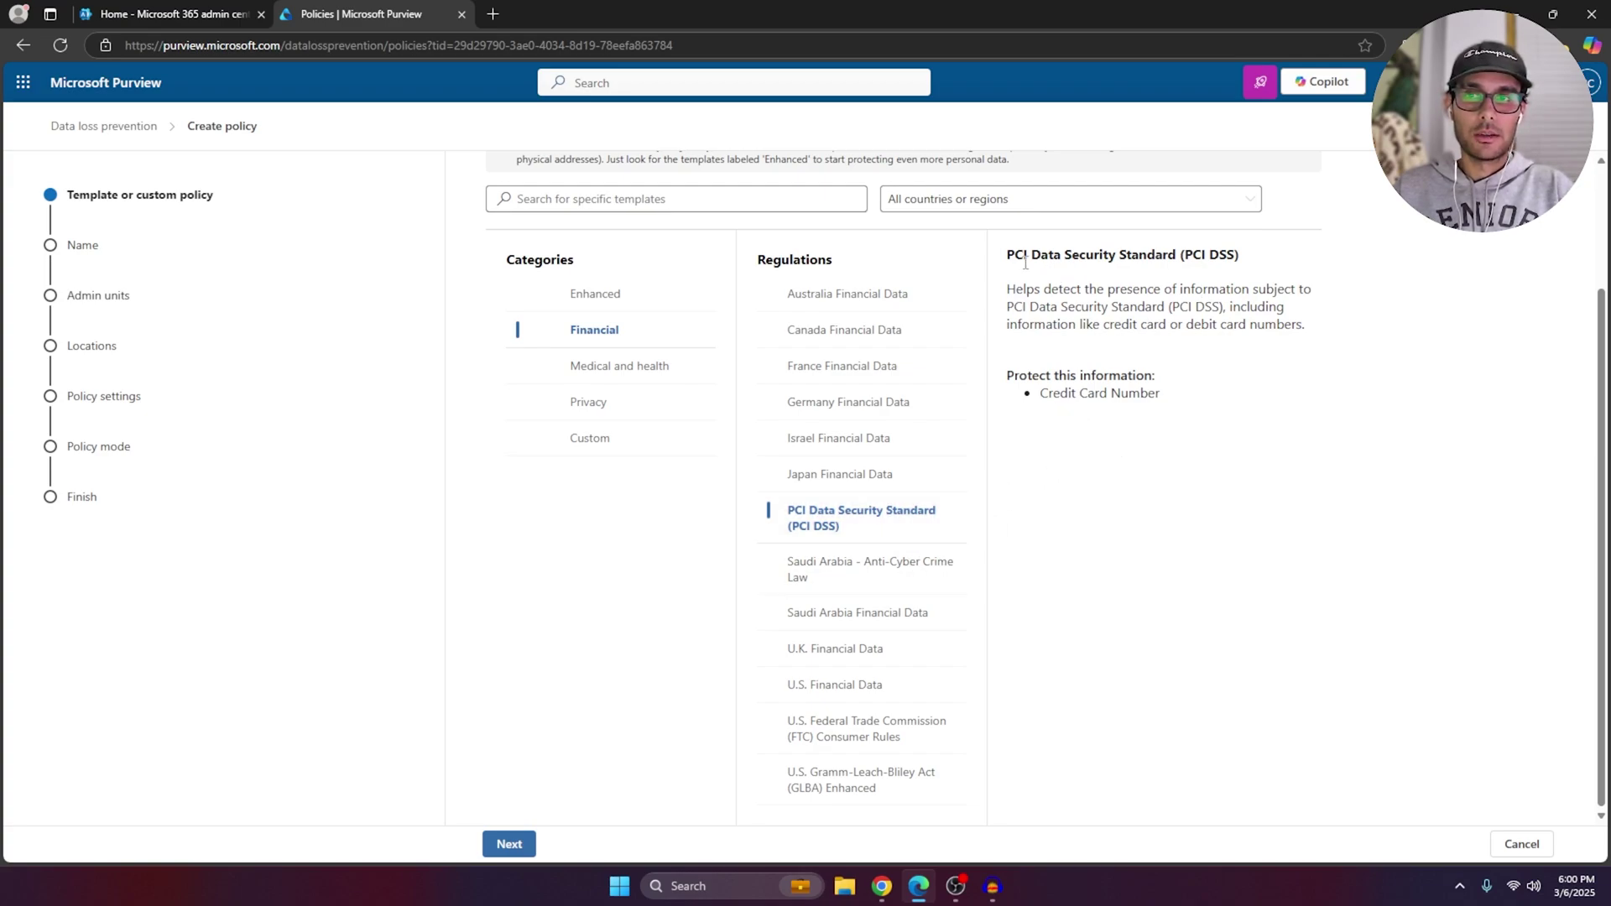
pyautogui.moveTo(1014, 262); pyautogui.dragTo(1223, 260)
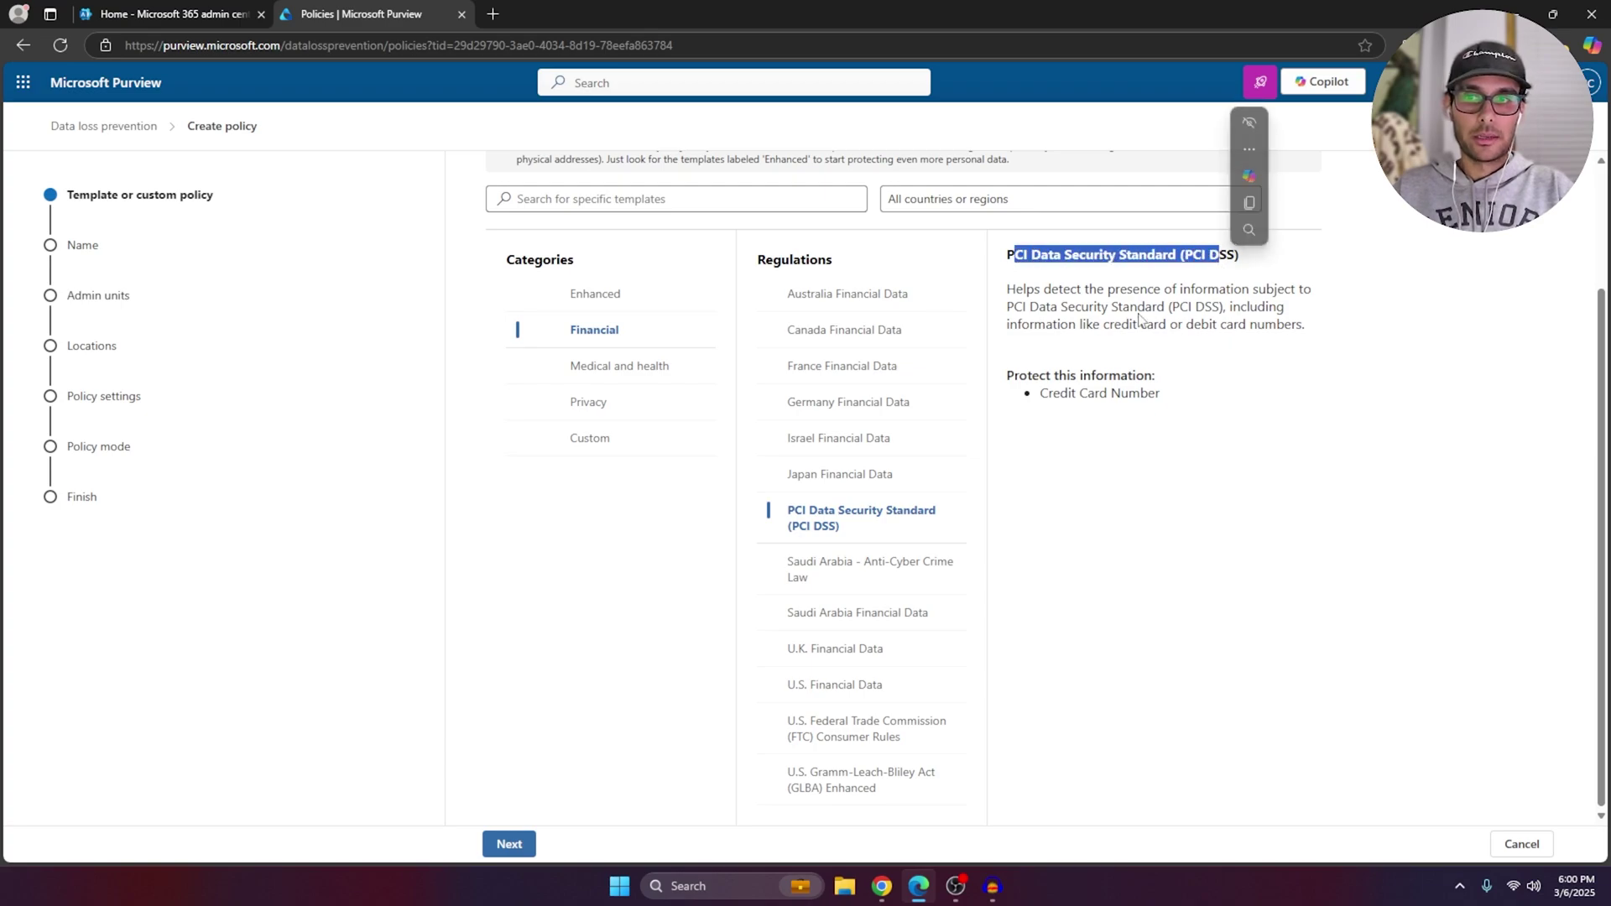
pyautogui.click(1119, 298)
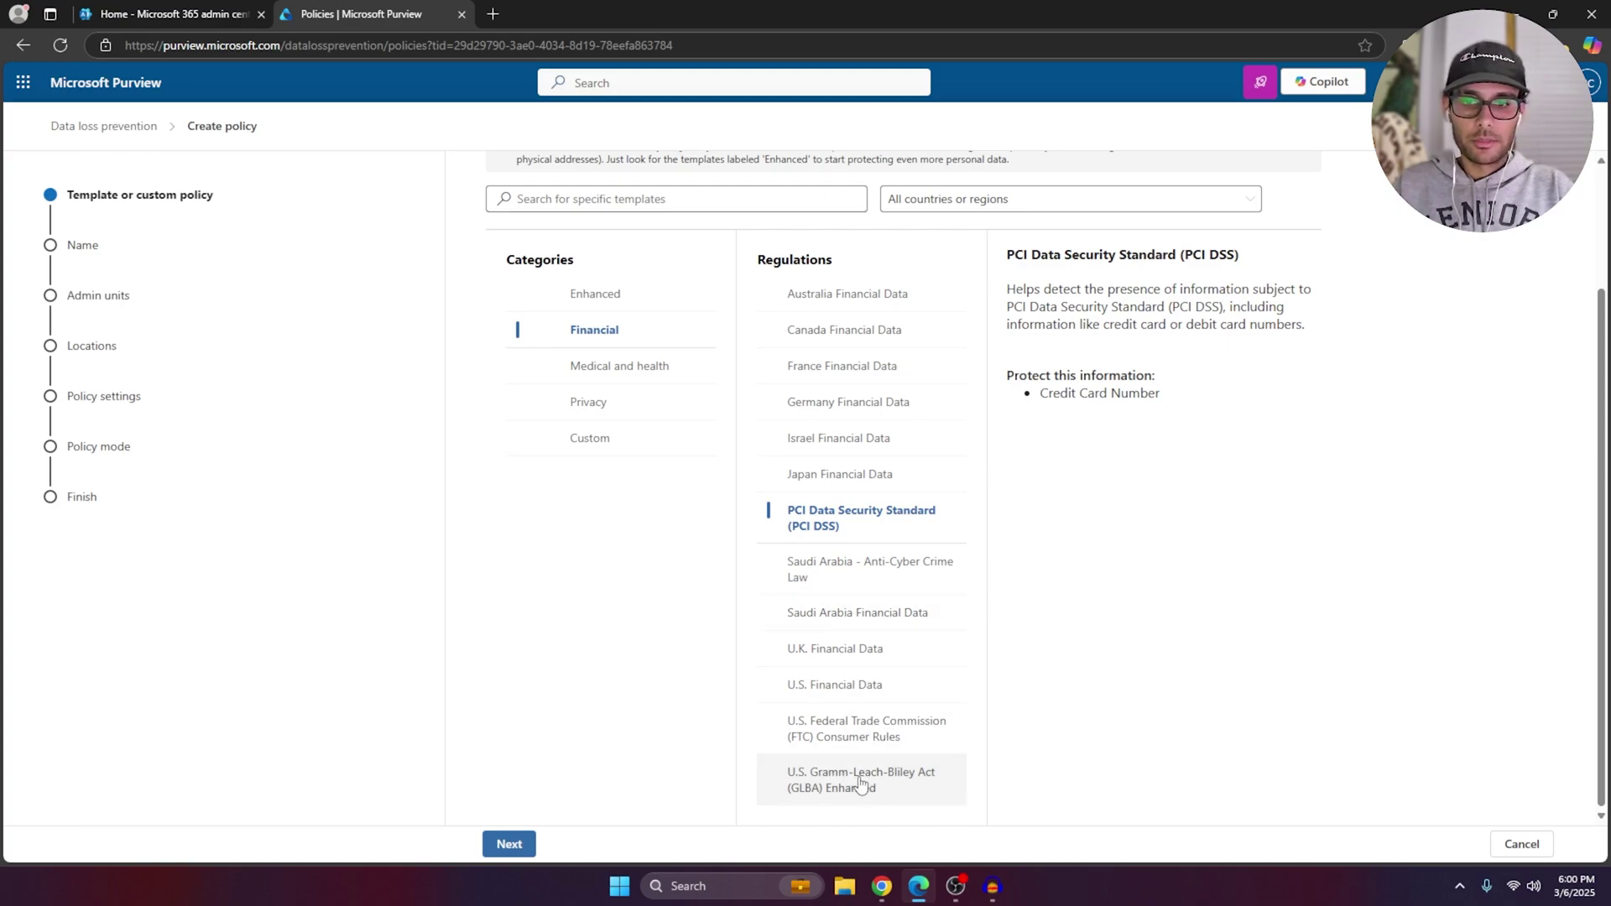
# Select the U.S. Financial Data template, review the information it protects, and continue to policy naming
pyautogui.click(834, 688)
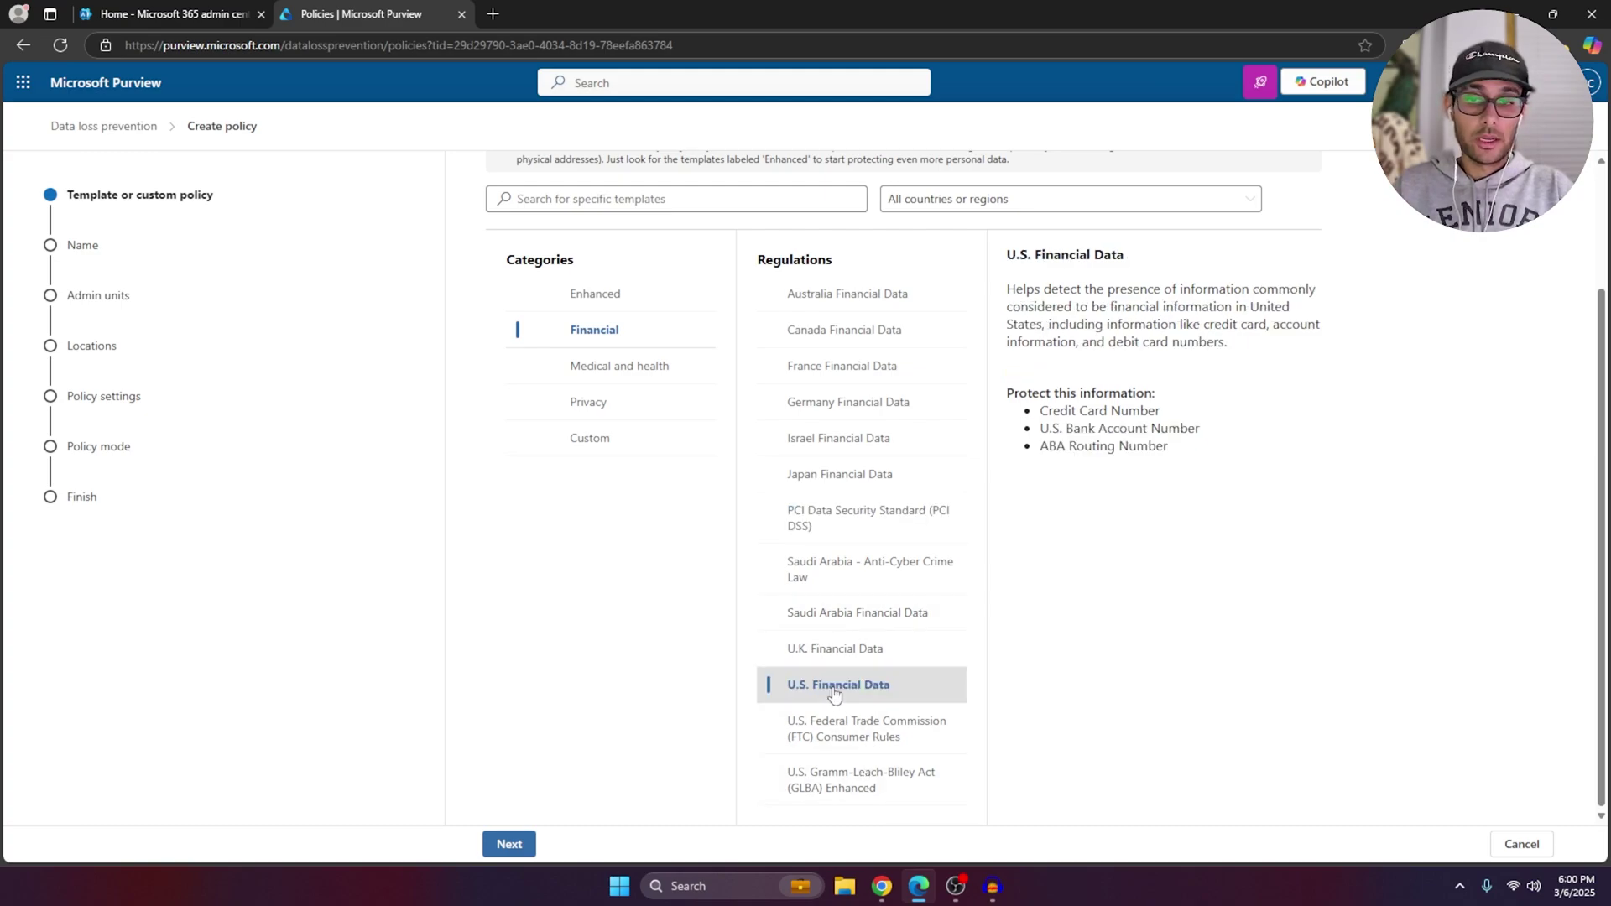
pyautogui.moveTo(1042, 411); pyautogui.dragTo(1118, 430)
pyautogui.click(1053, 419)
pyautogui.click(1124, 426)
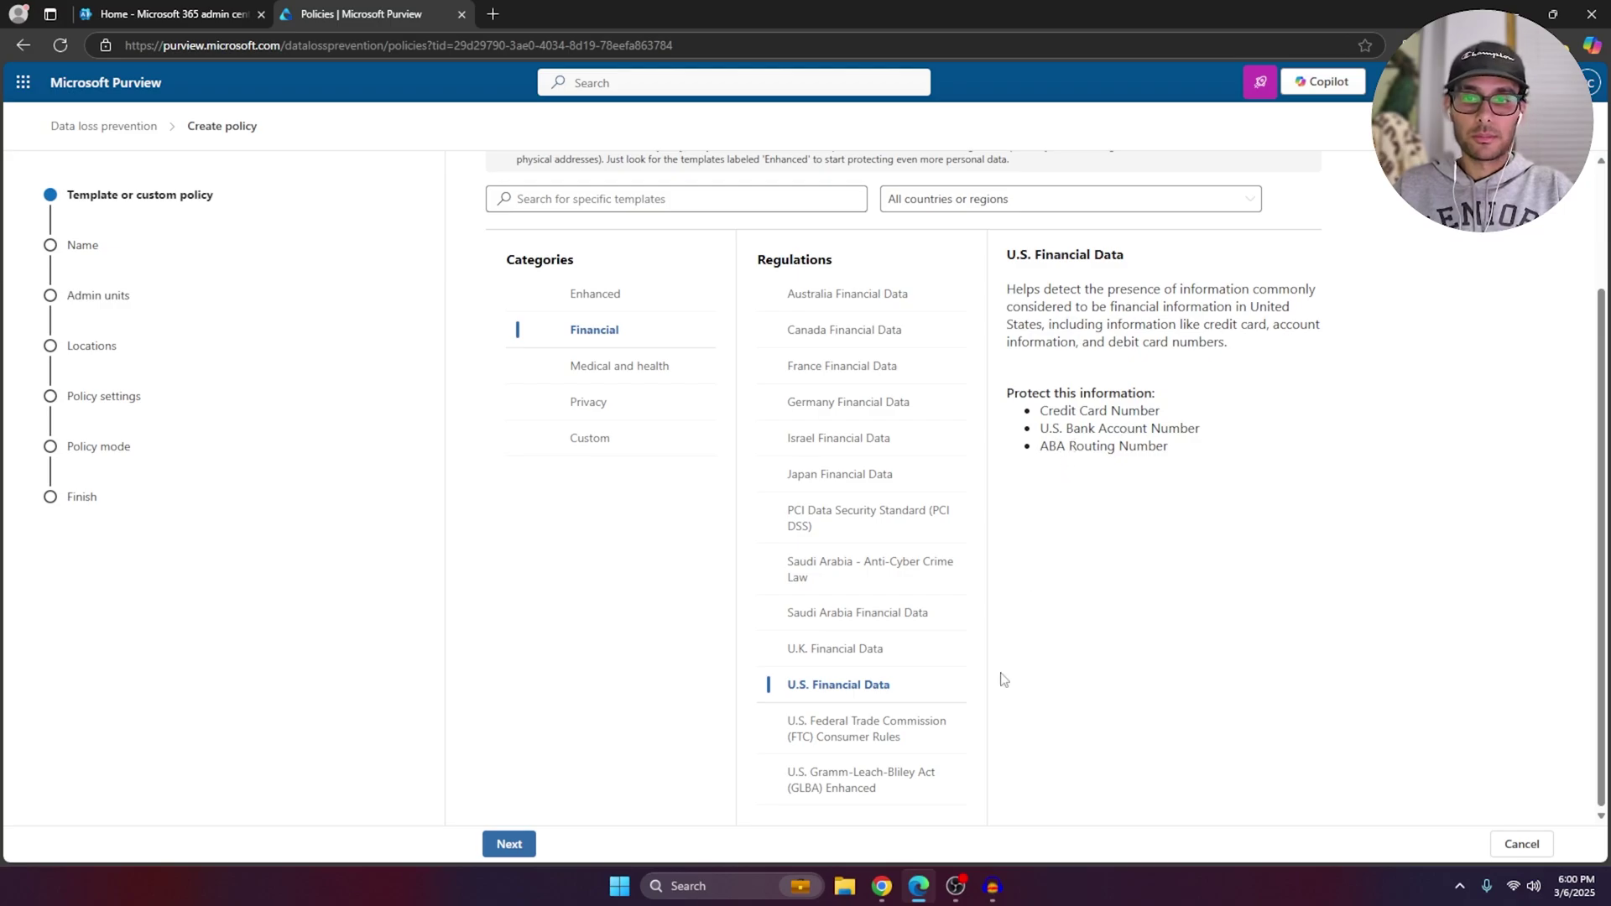
pyautogui.click(509, 844)
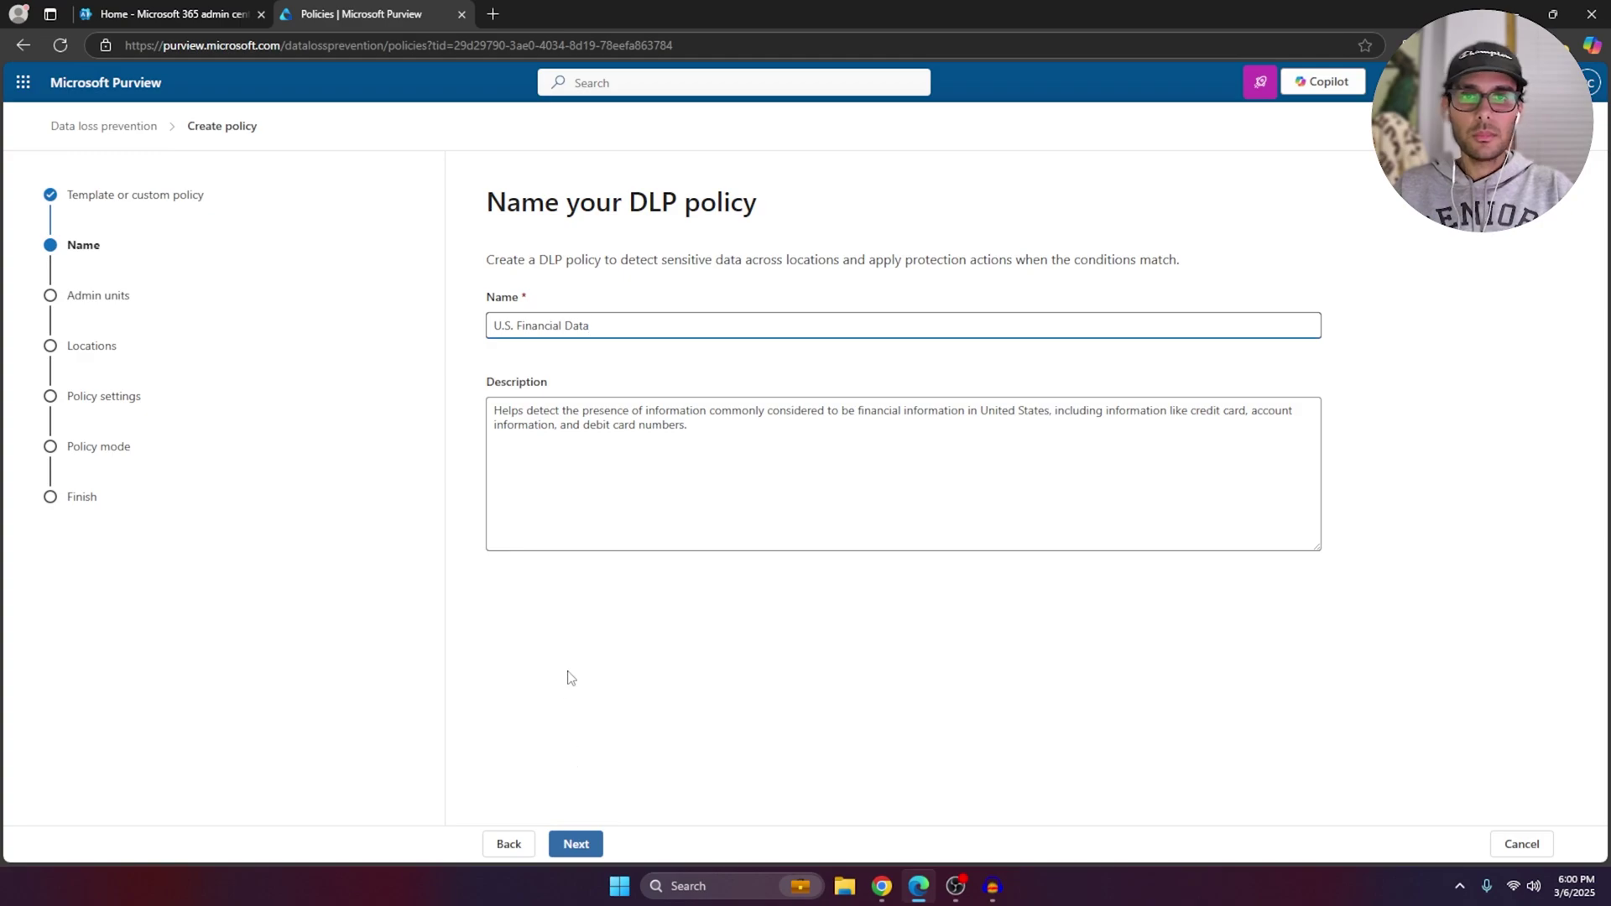
# Name the DLP policy "Test policy", keep the template description, and continue to the admin units
pyautogui.hotkey('ctrl', 'a')
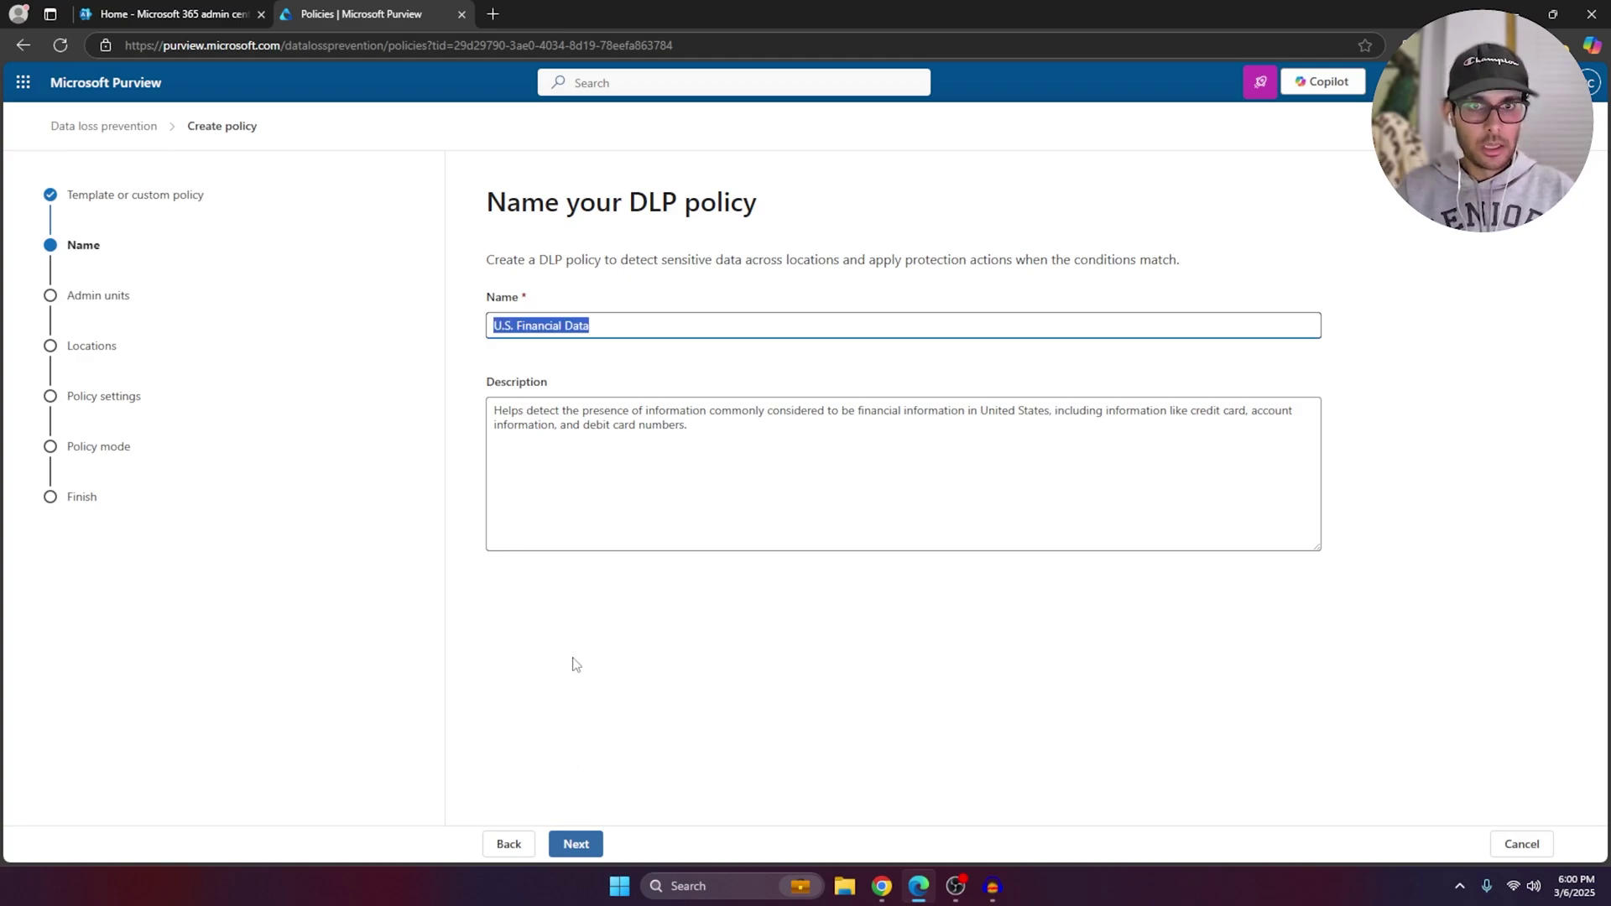
pyautogui.write('Test policy')
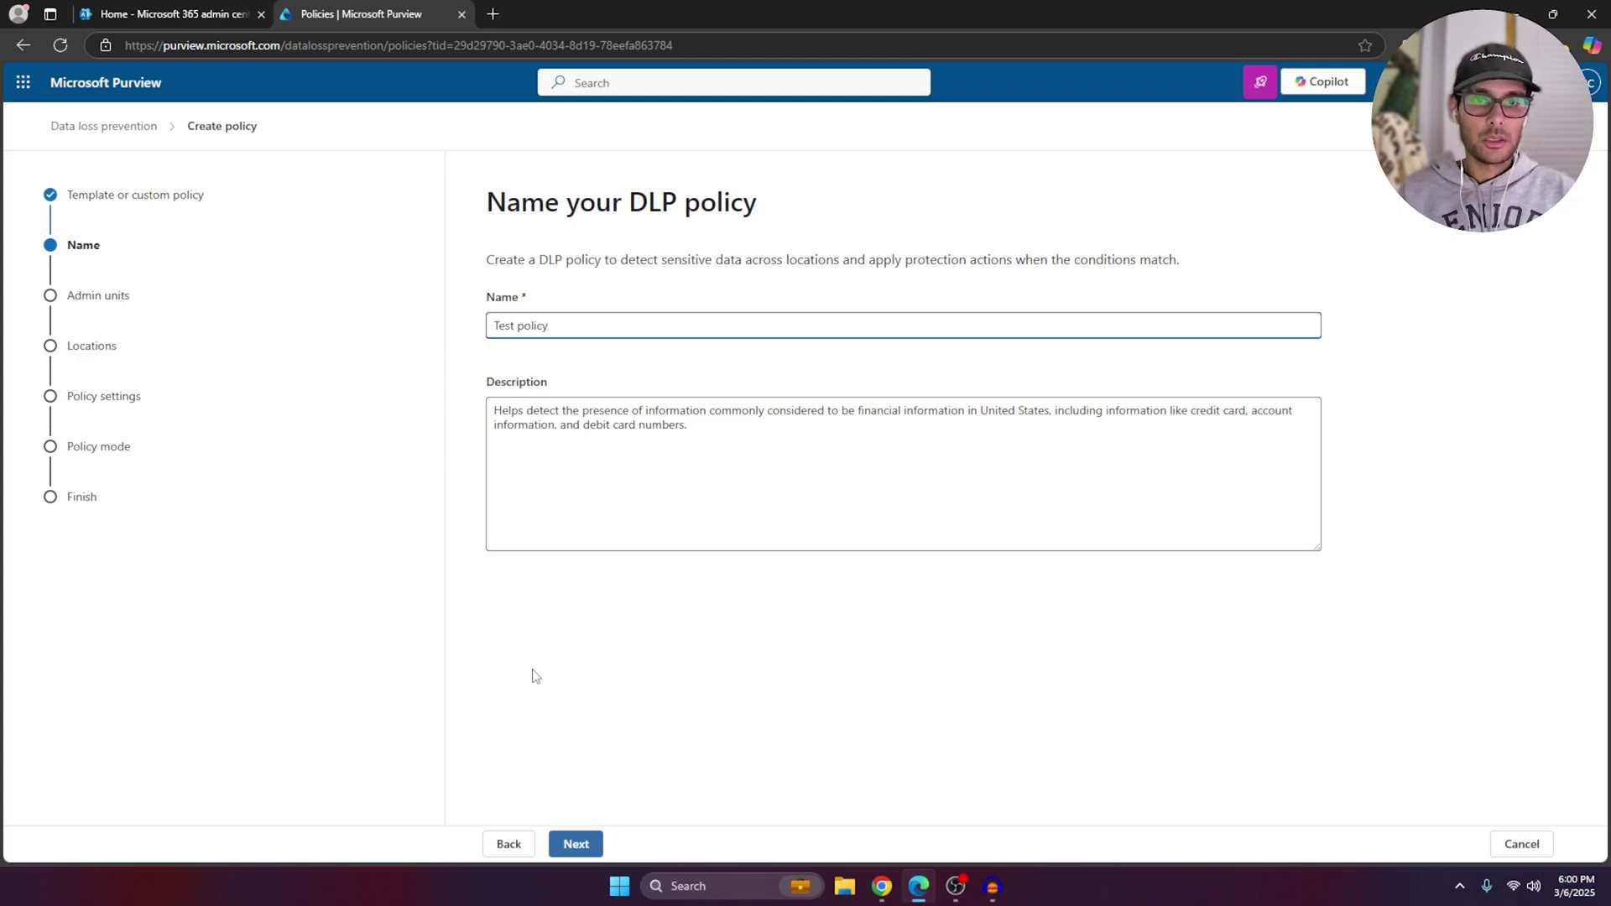
pyautogui.click(576, 845)
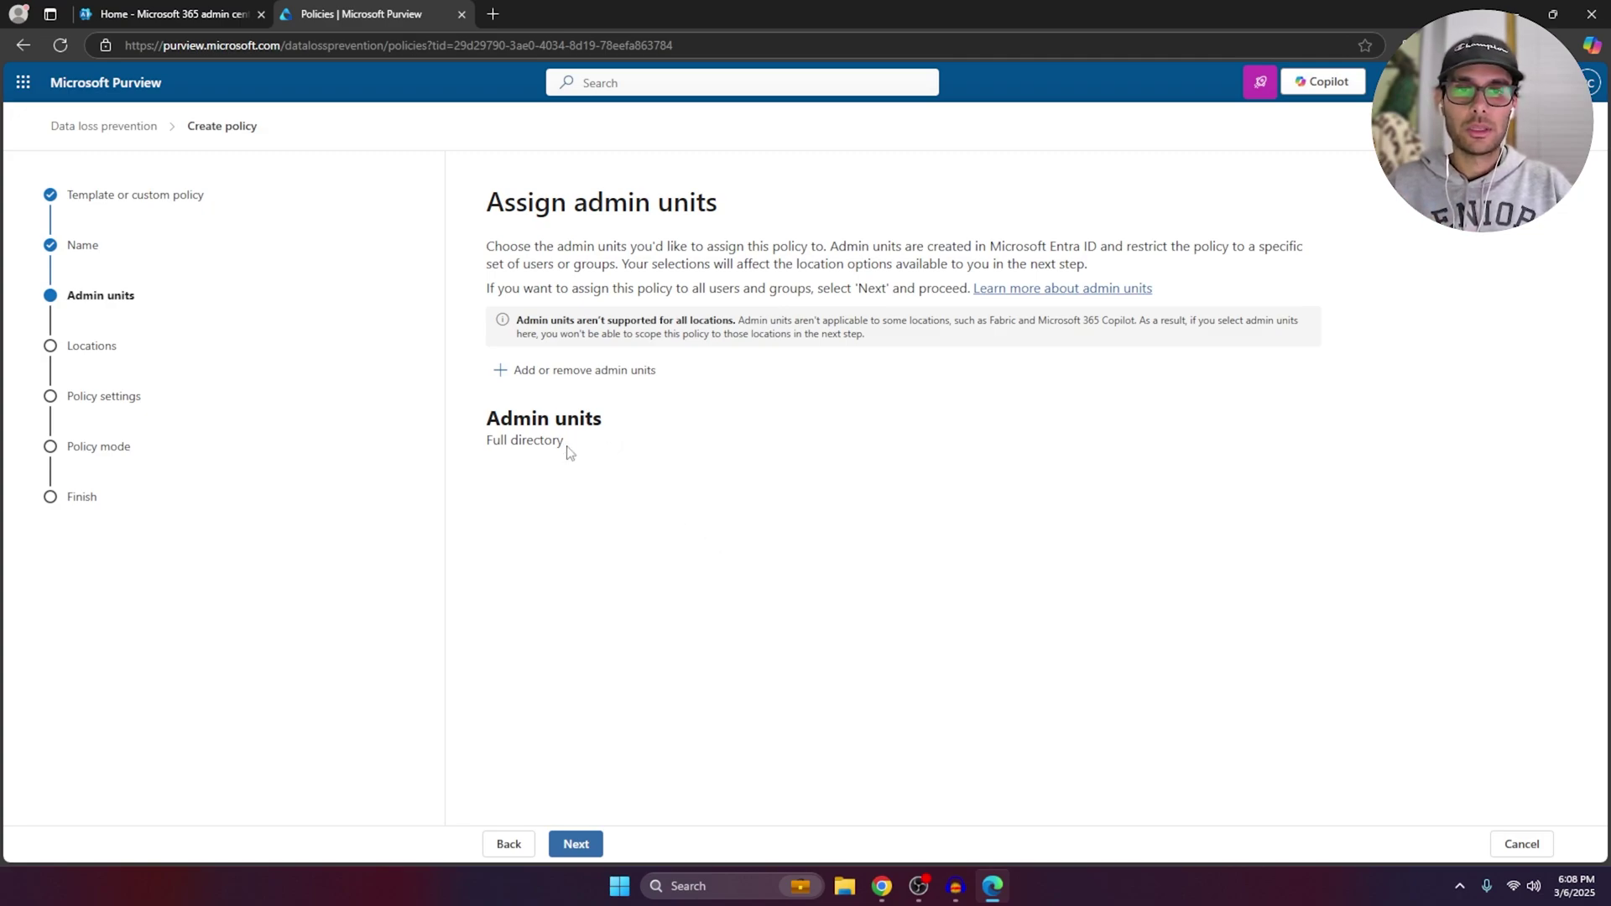
# Keep the policy assigned to the full directory and continue to the locations
pyautogui.moveTo(567, 445); pyautogui.dragTo(491, 440)
pyautogui.click(509, 454)
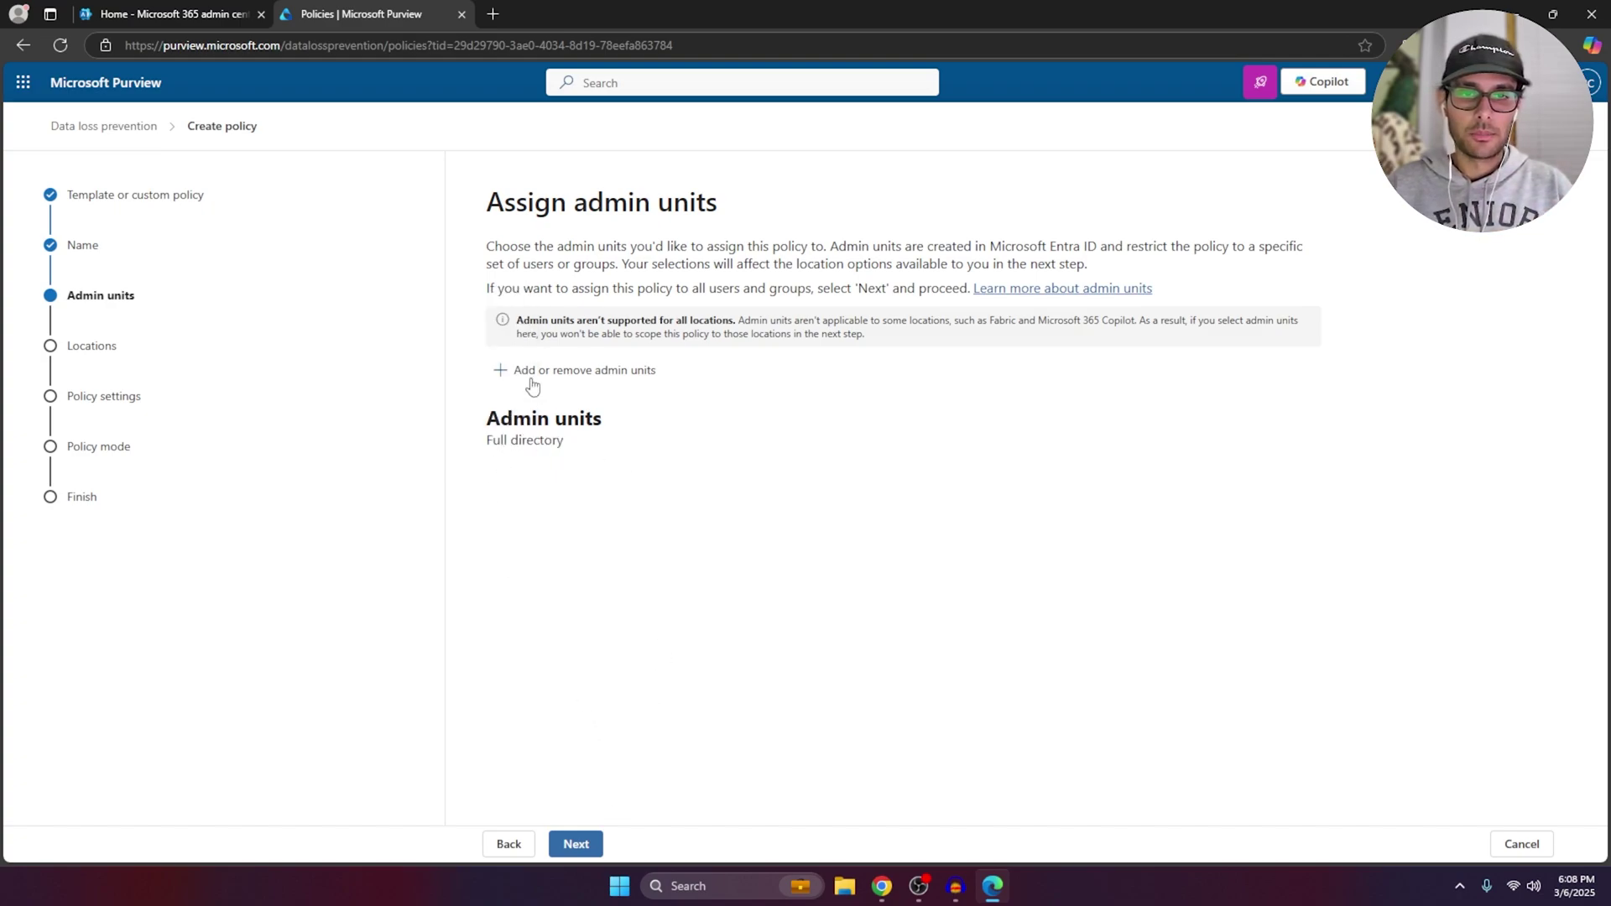
pyautogui.click(579, 846)
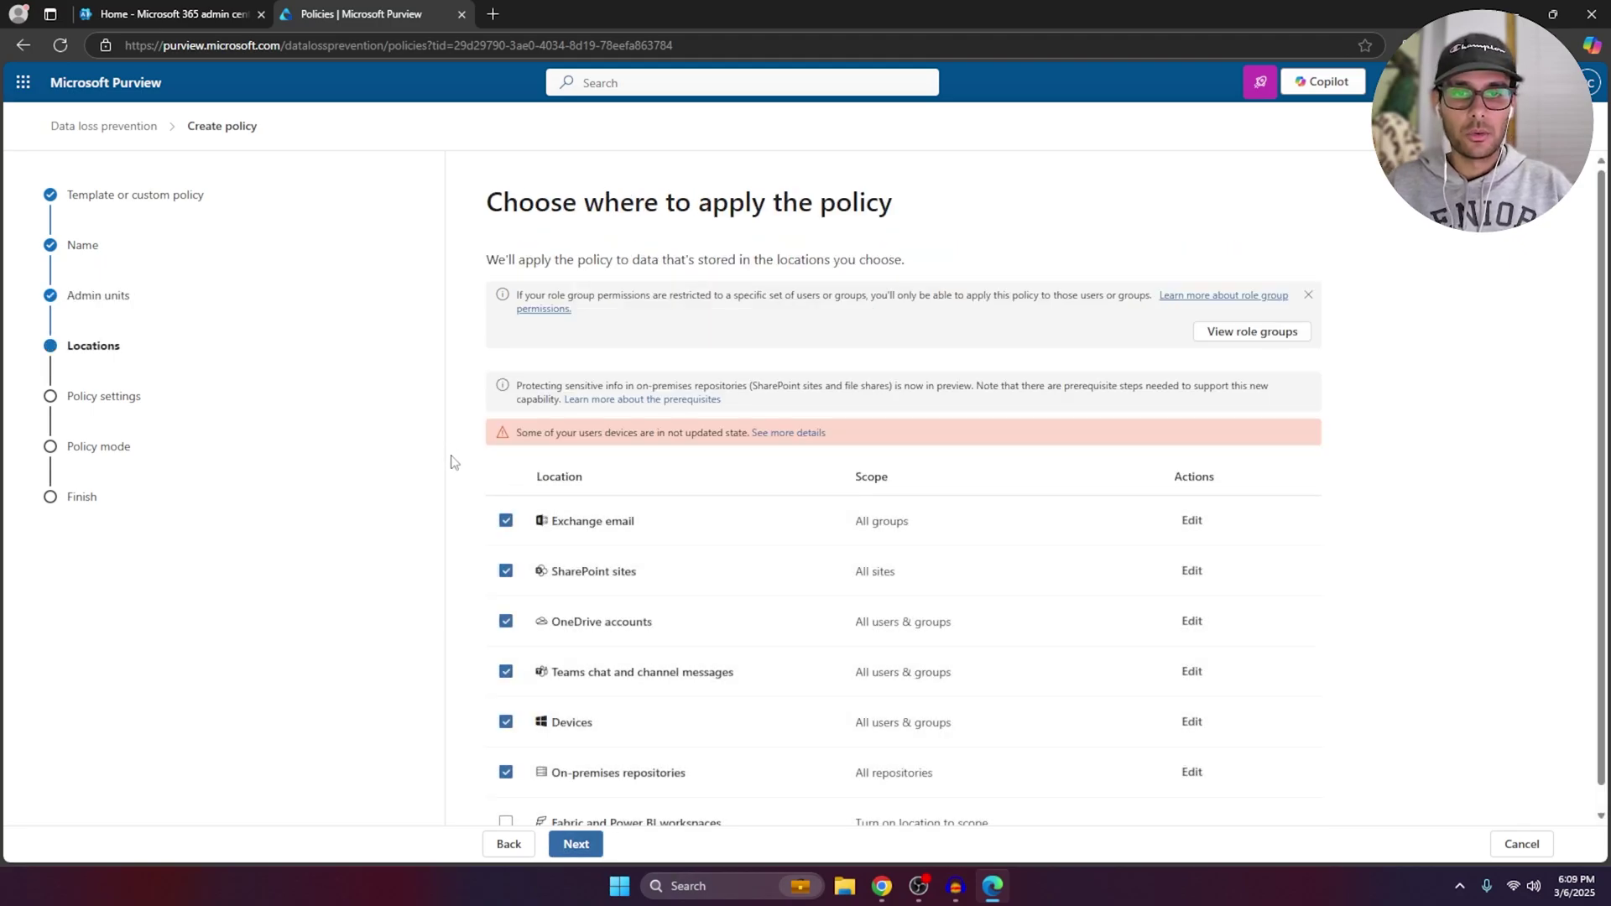
# Exclude On-premises repositories from the policy locations, check the Exchange email scope without changing it, and continue to the policy settings
pyautogui.scroll(-1, 451, 462)
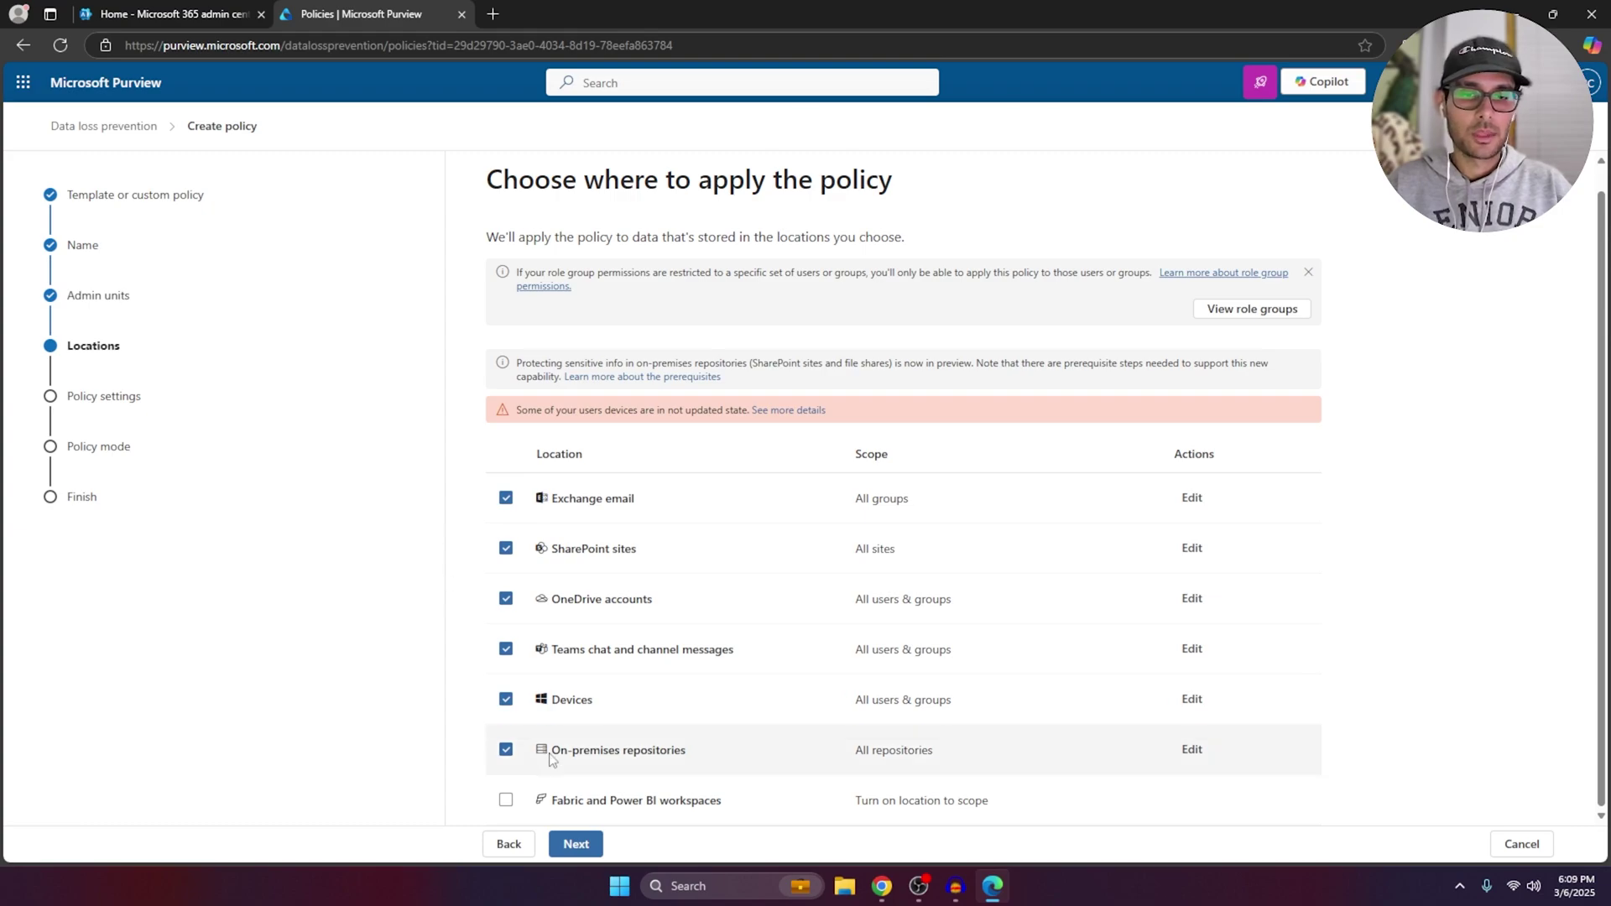
pyautogui.click(507, 751)
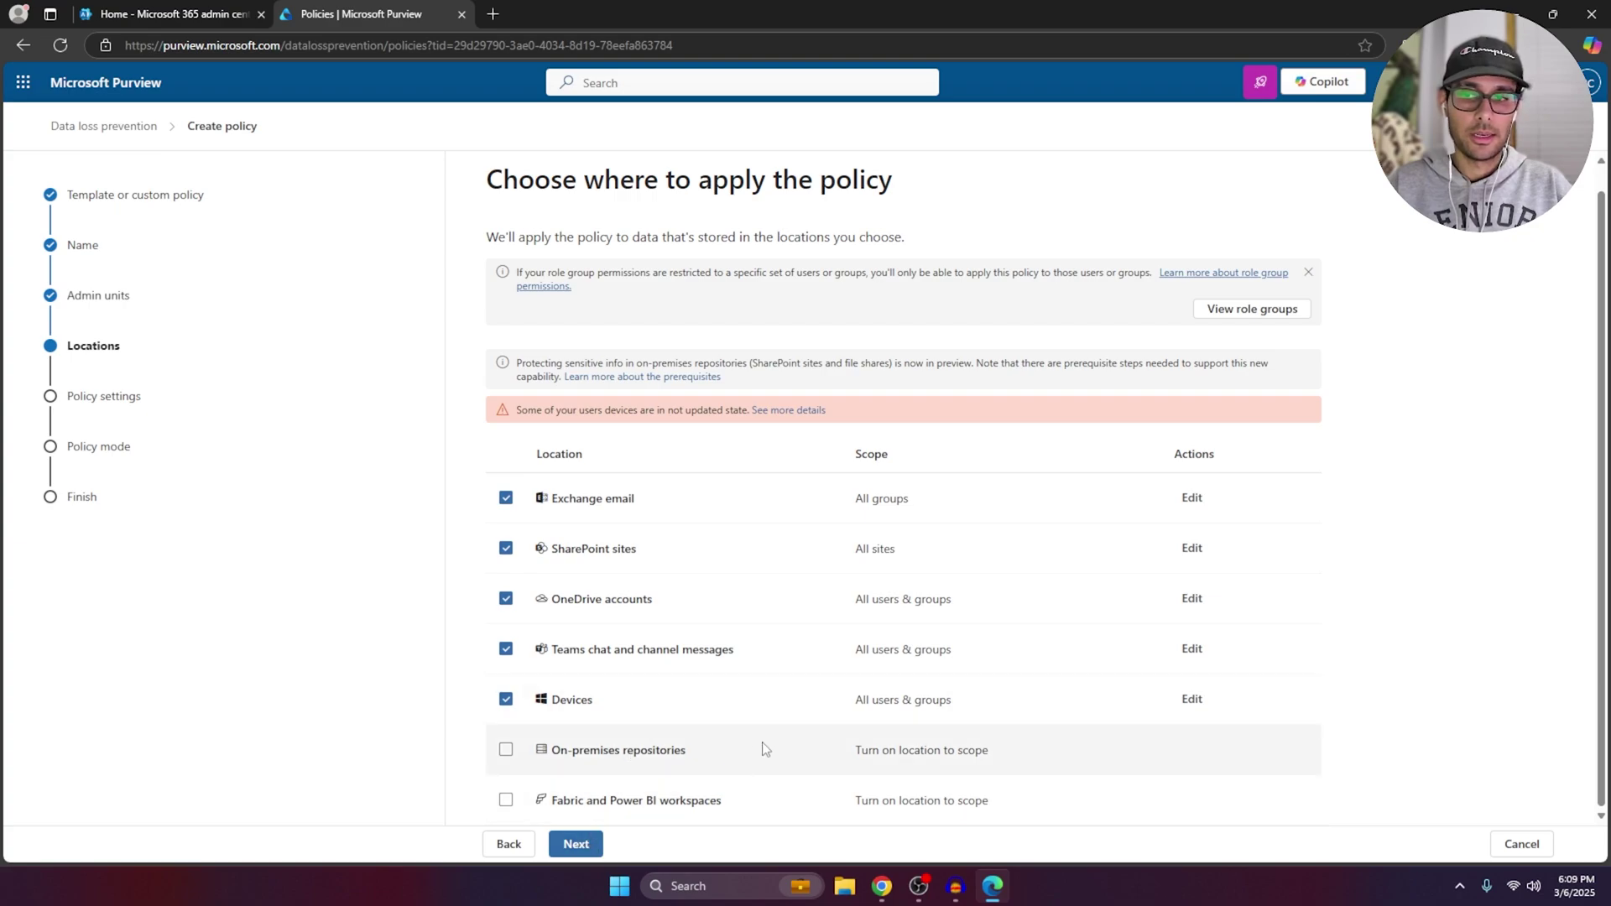
pyautogui.click(1193, 499)
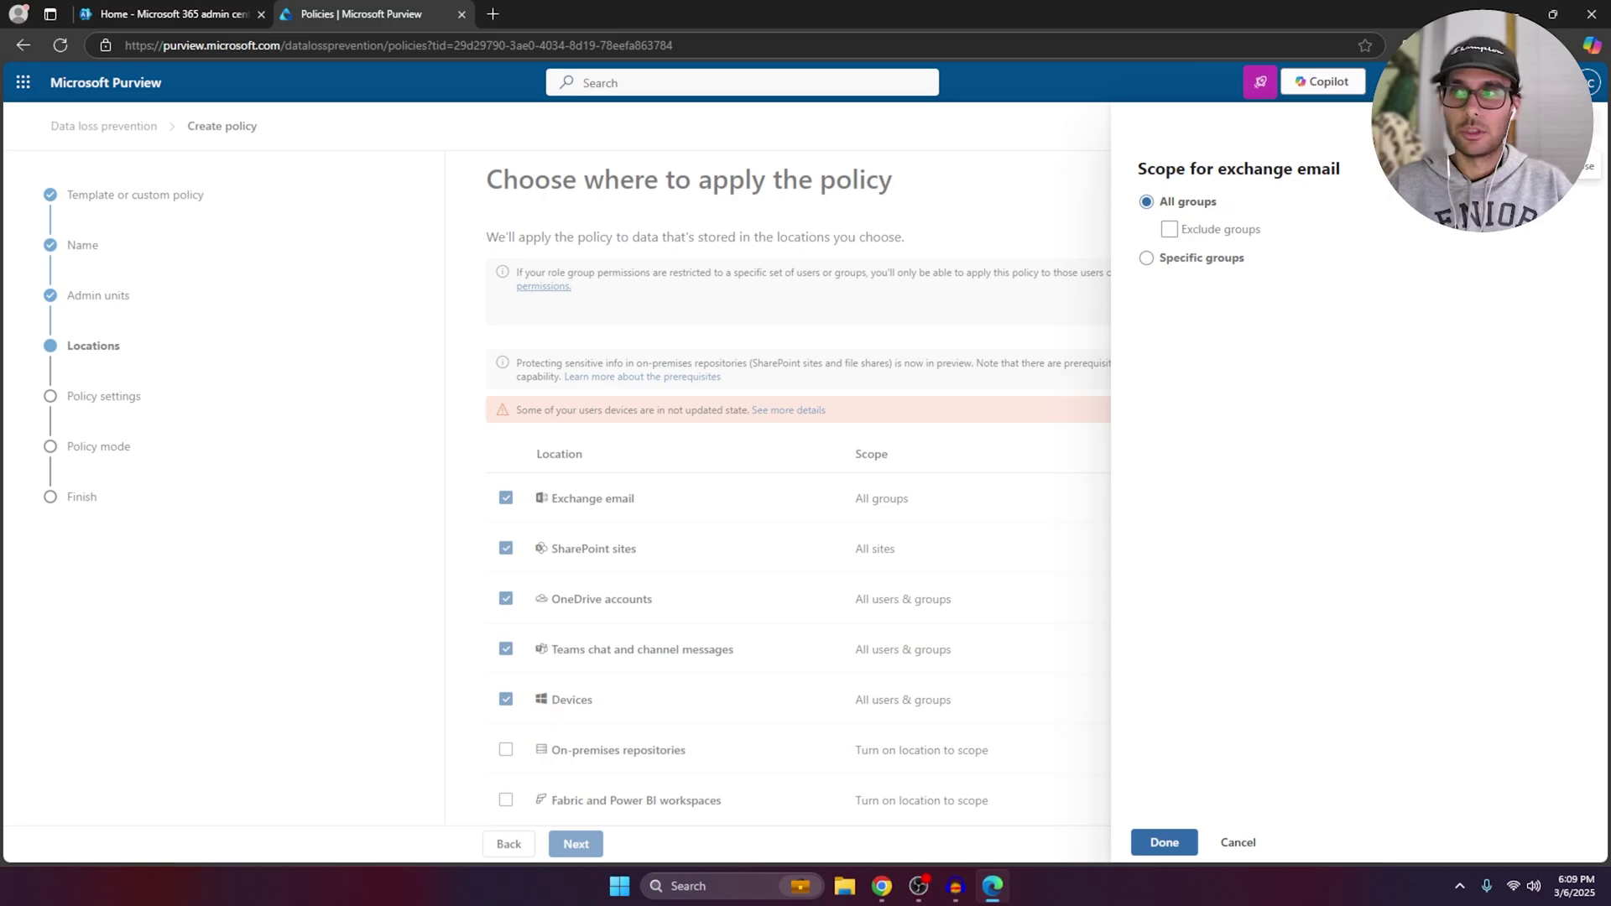
pyautogui.click(1594, 133)
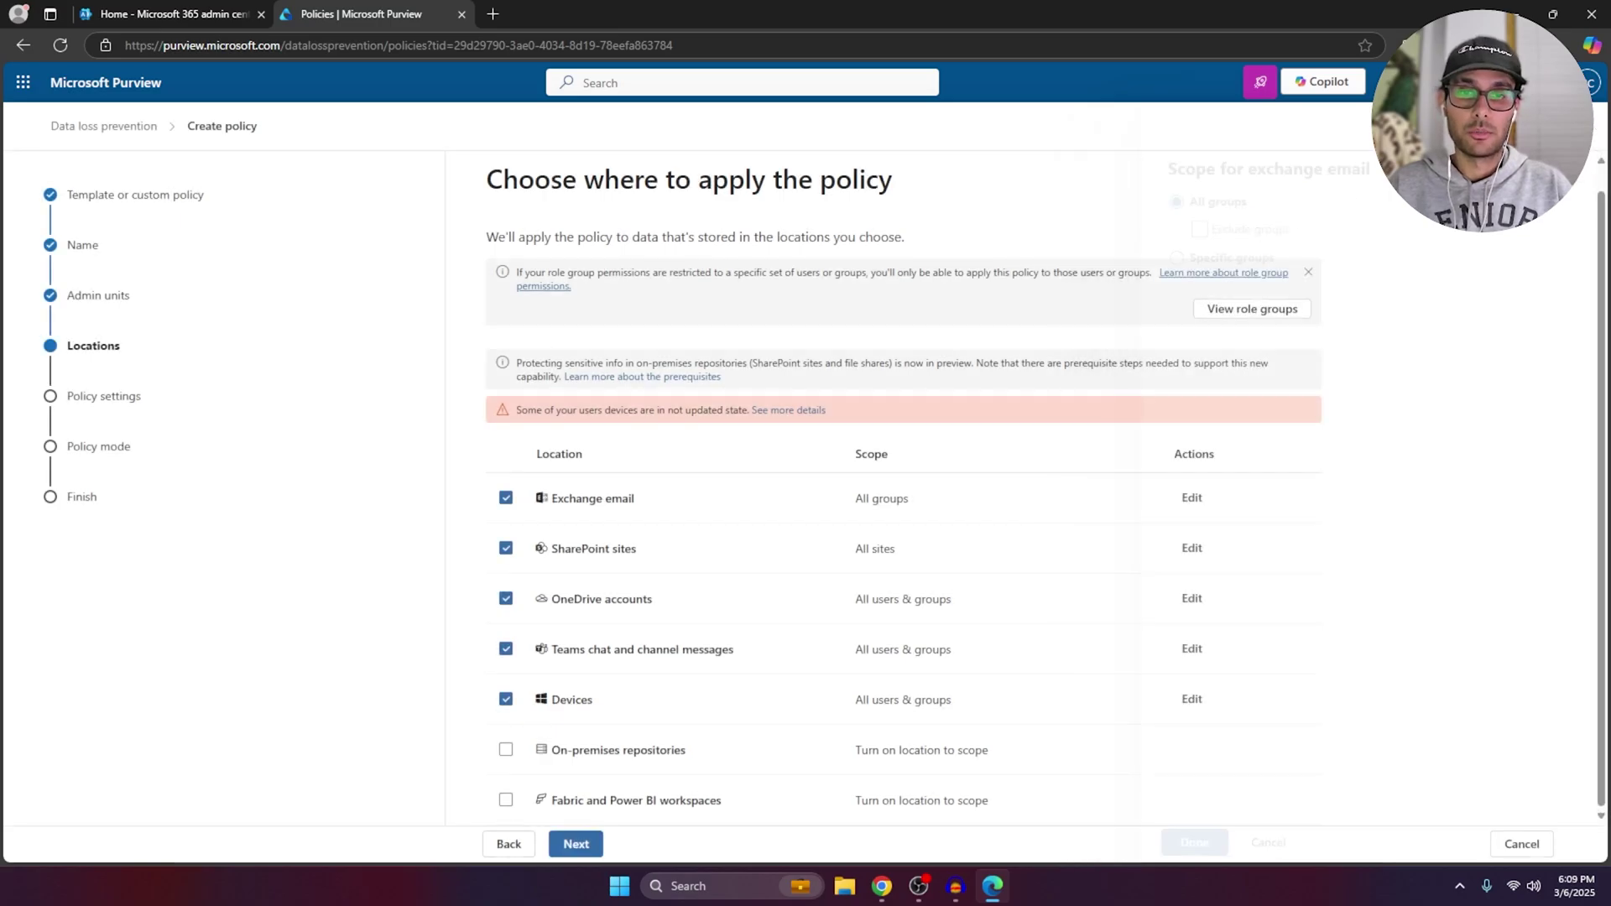
pyautogui.click(589, 849)
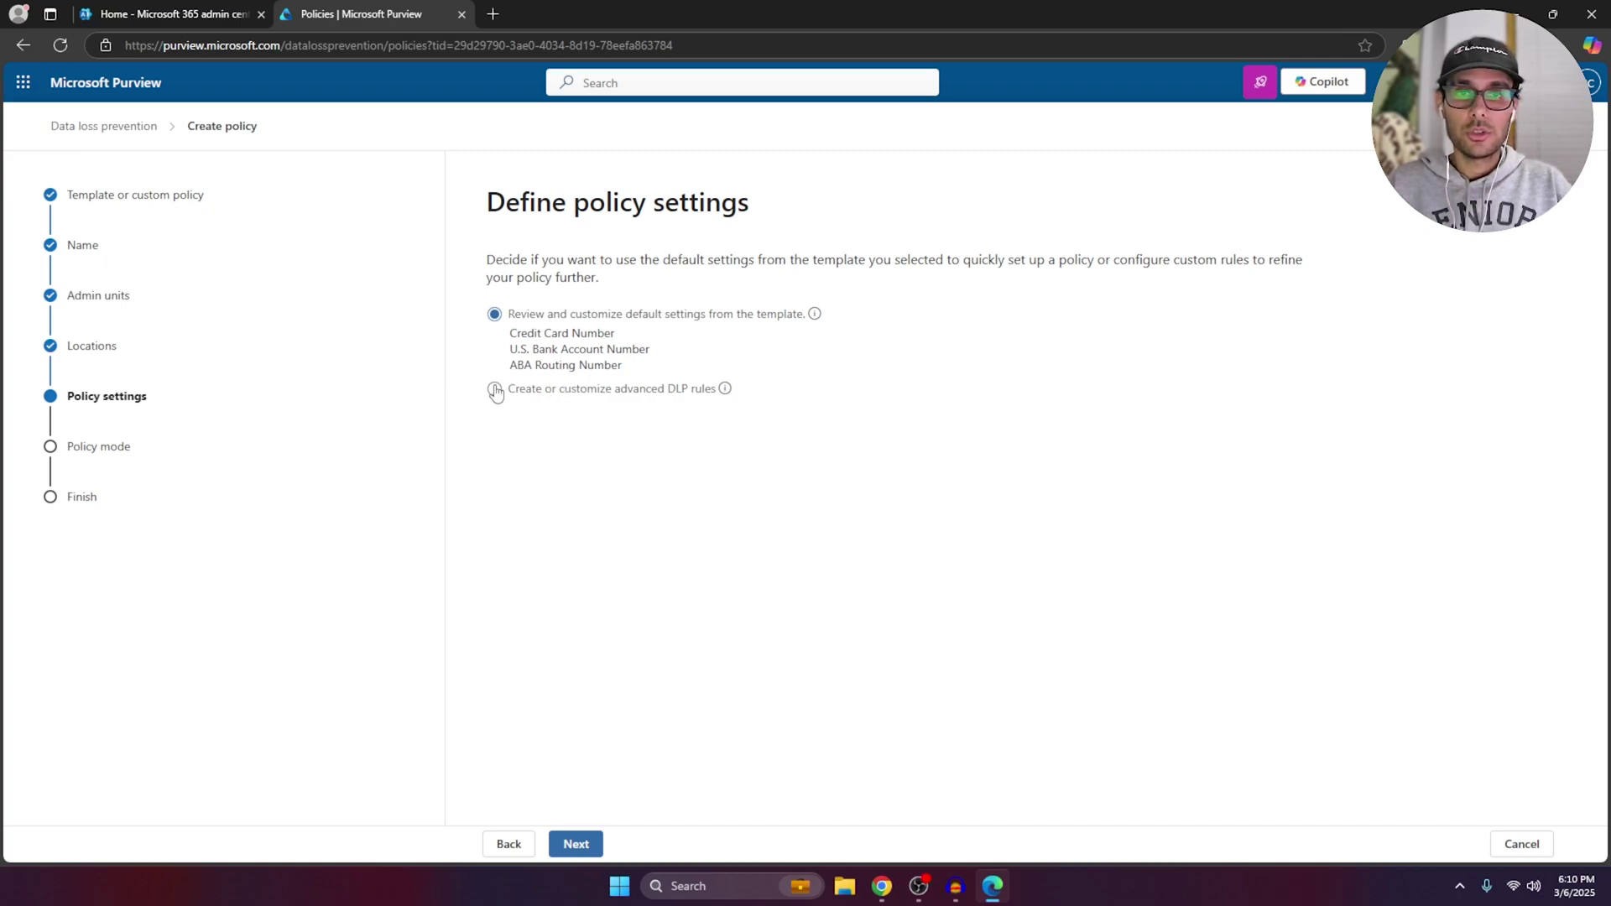
# Choose to create or customize advanced DLP rules, and review the conditions and actions of the low-volume and high-volume rules
pyautogui.click(554, 392)
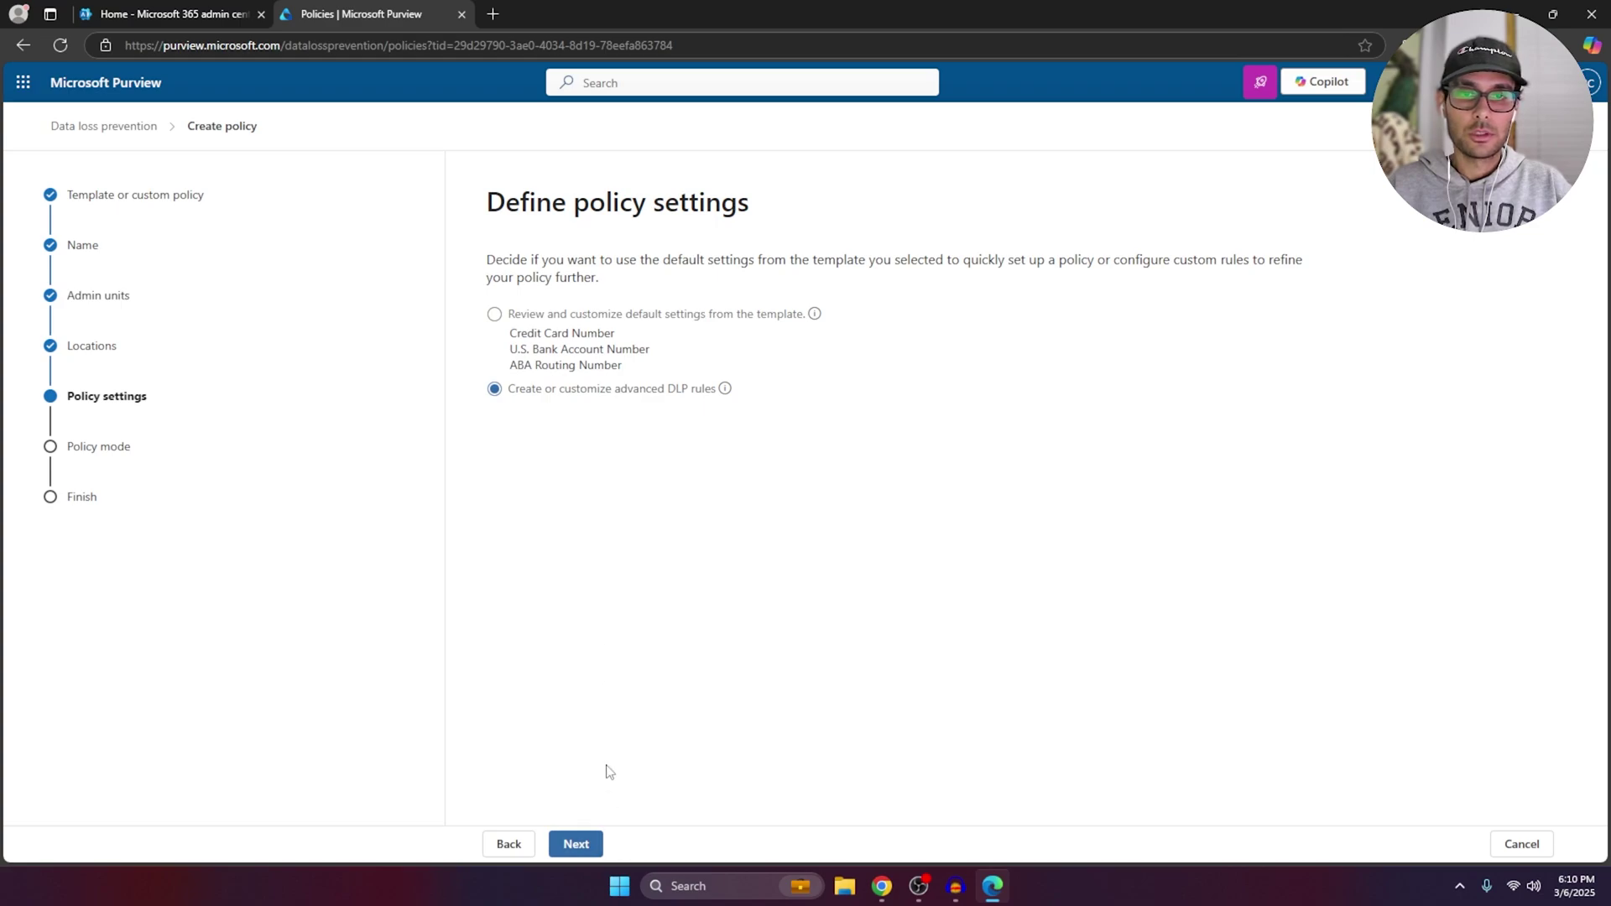
pyautogui.click(576, 845)
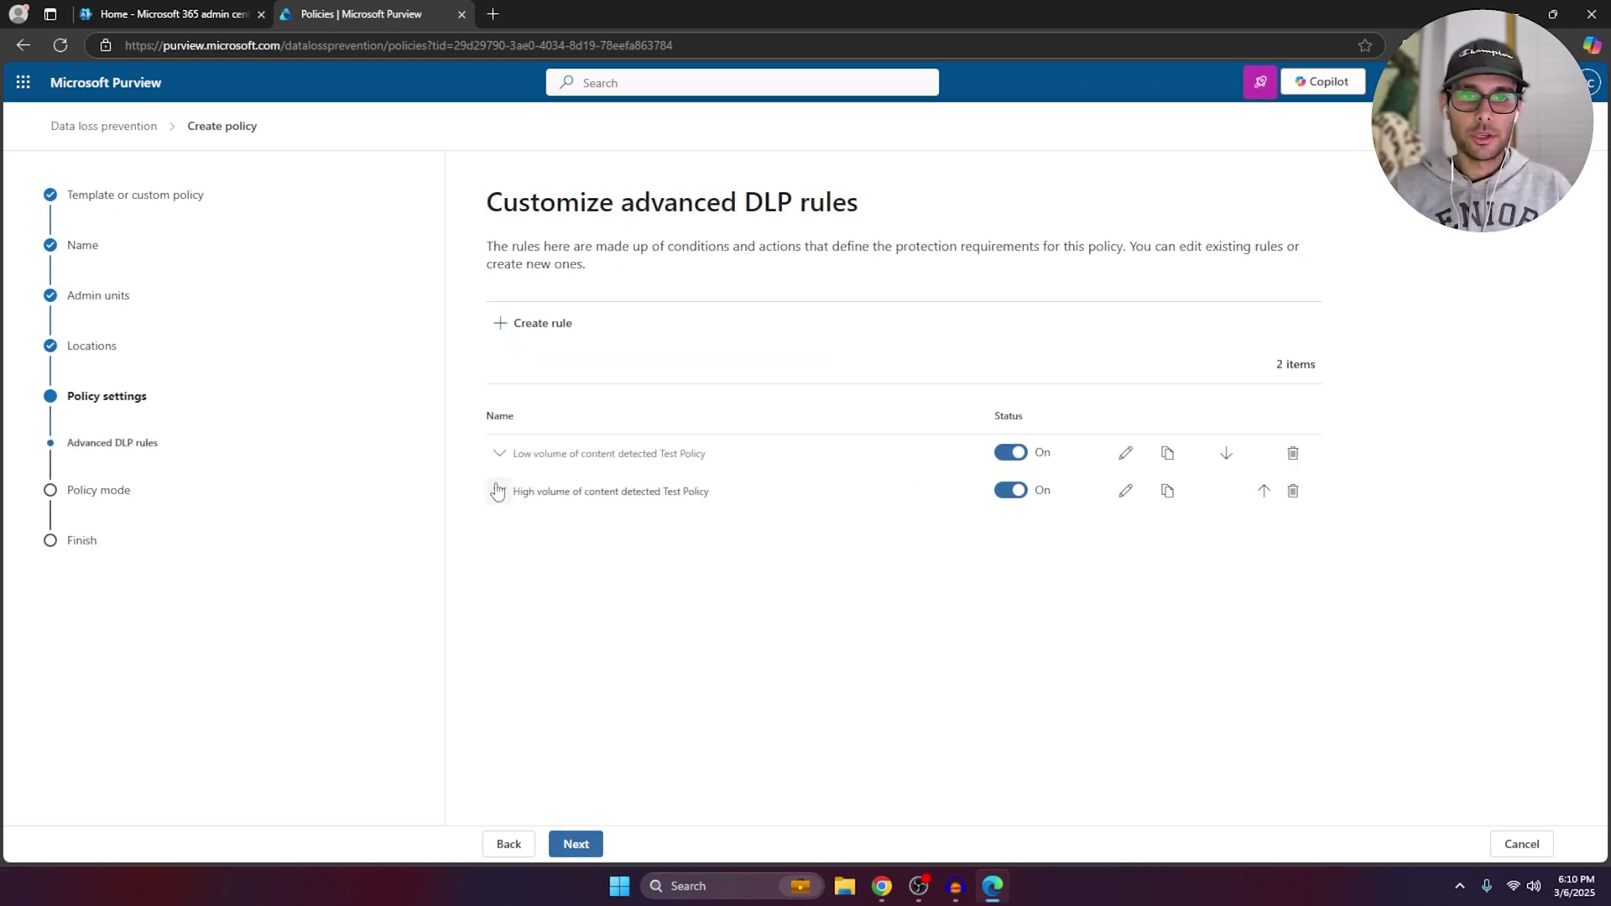
pyautogui.click(499, 453)
pyautogui.click(499, 611)
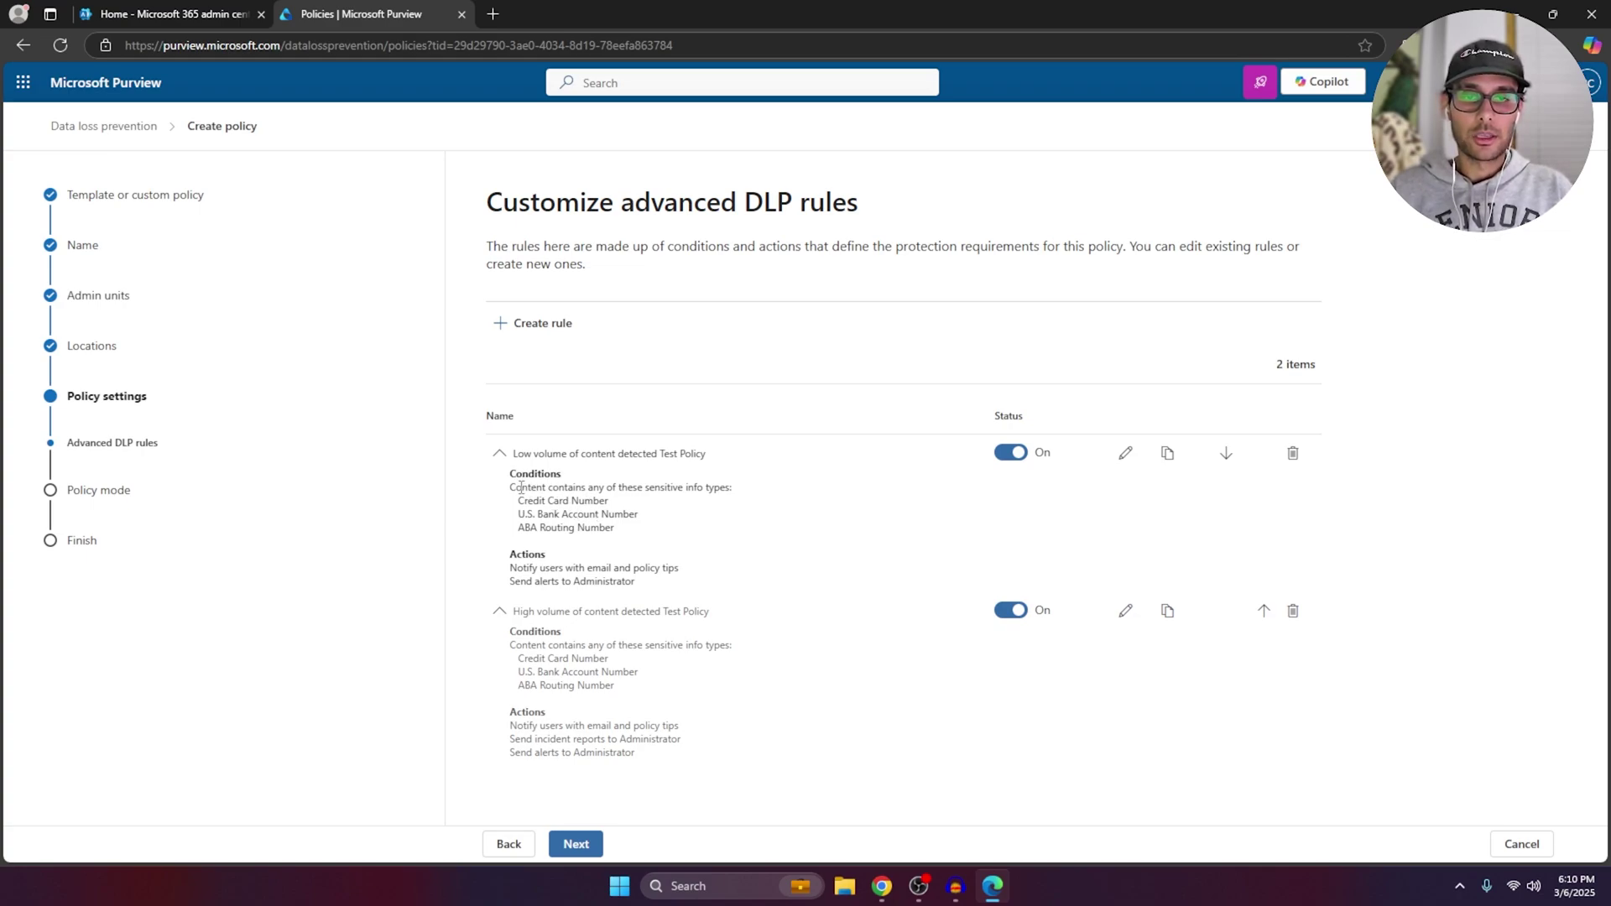
pyautogui.moveTo(521, 486); pyautogui.dragTo(614, 527)
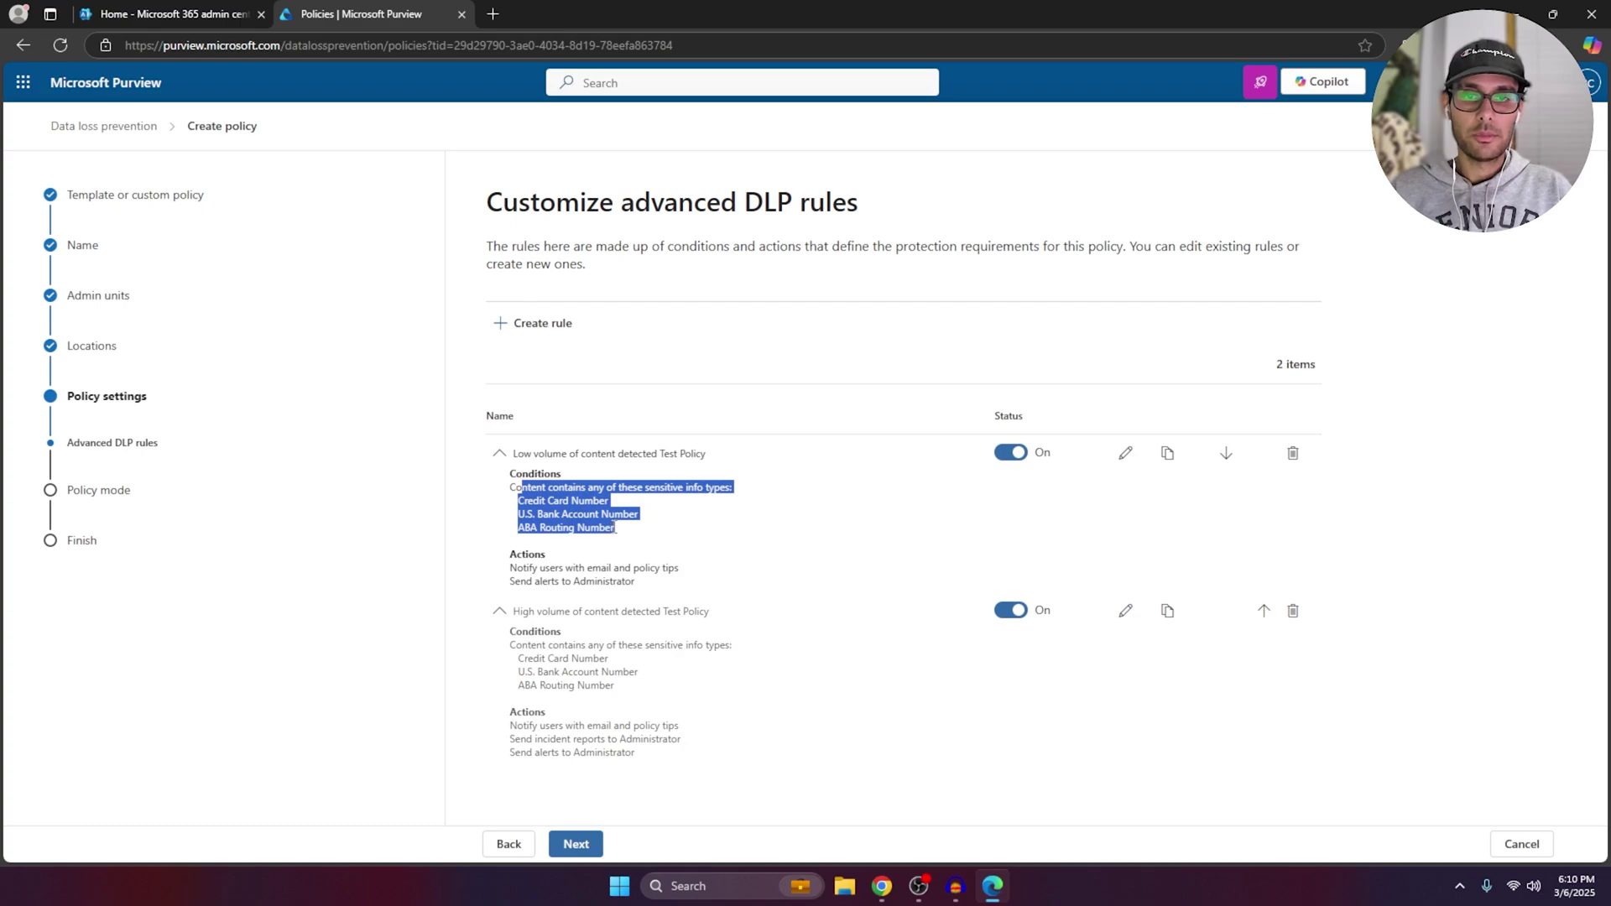
pyautogui.moveTo(517, 553); pyautogui.dragTo(591, 569)
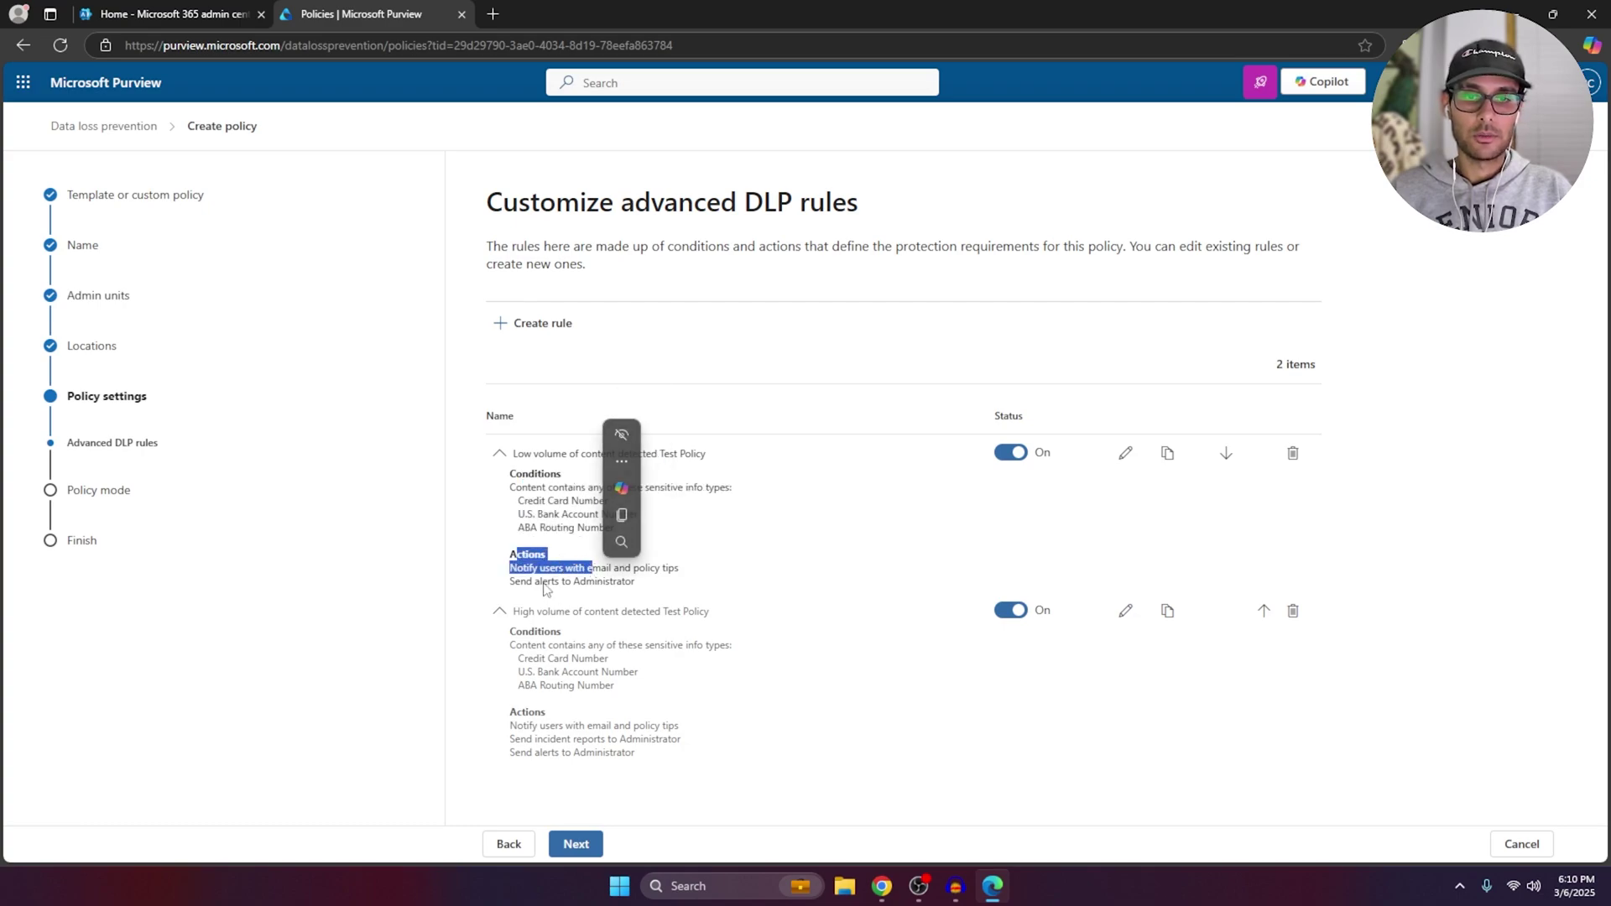
pyautogui.click(543, 588)
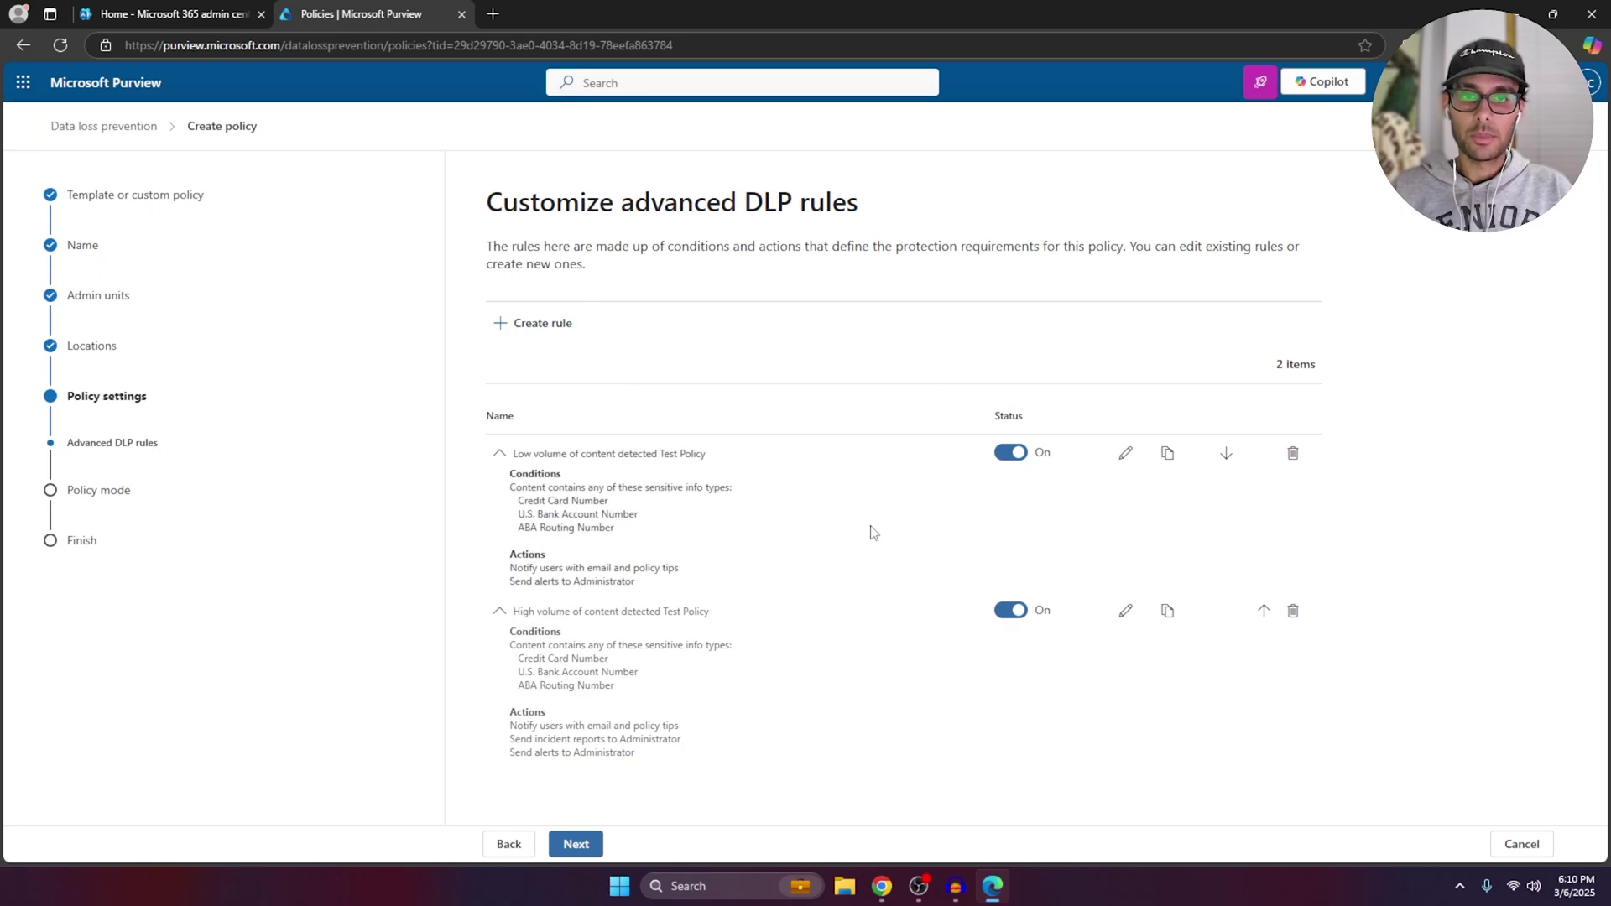
# Edit the low-volume rule and set the upper instance count to Any for Credit Card Number, U.S. Bank Account Number and ABA Routing Number
pyautogui.click(1123, 454)
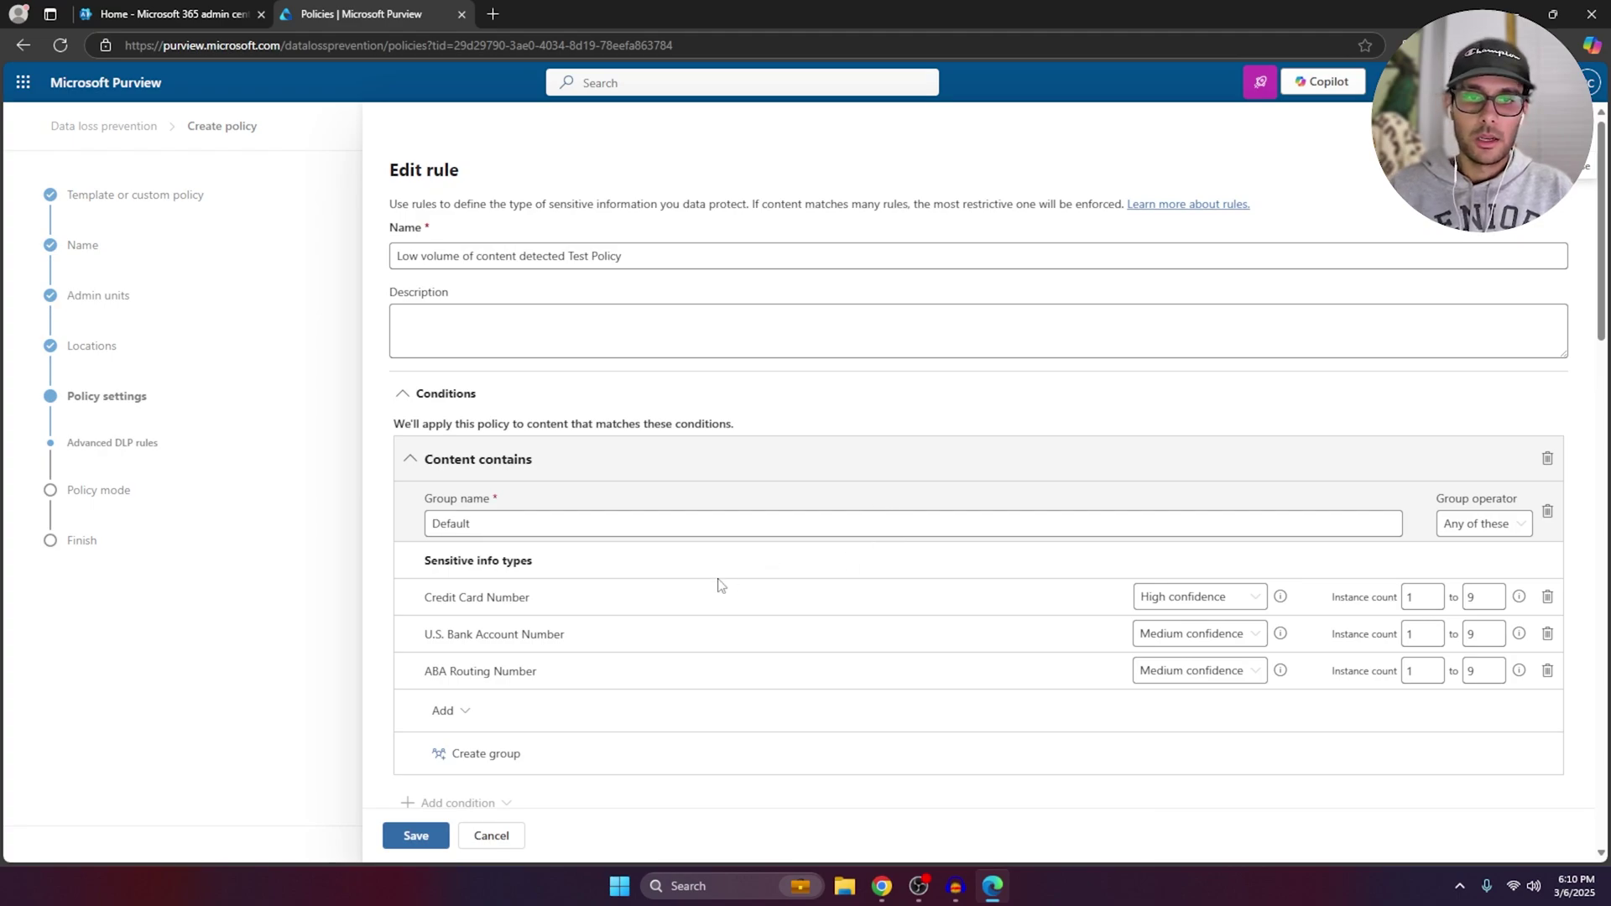
pyautogui.scroll(-1, 719, 579)
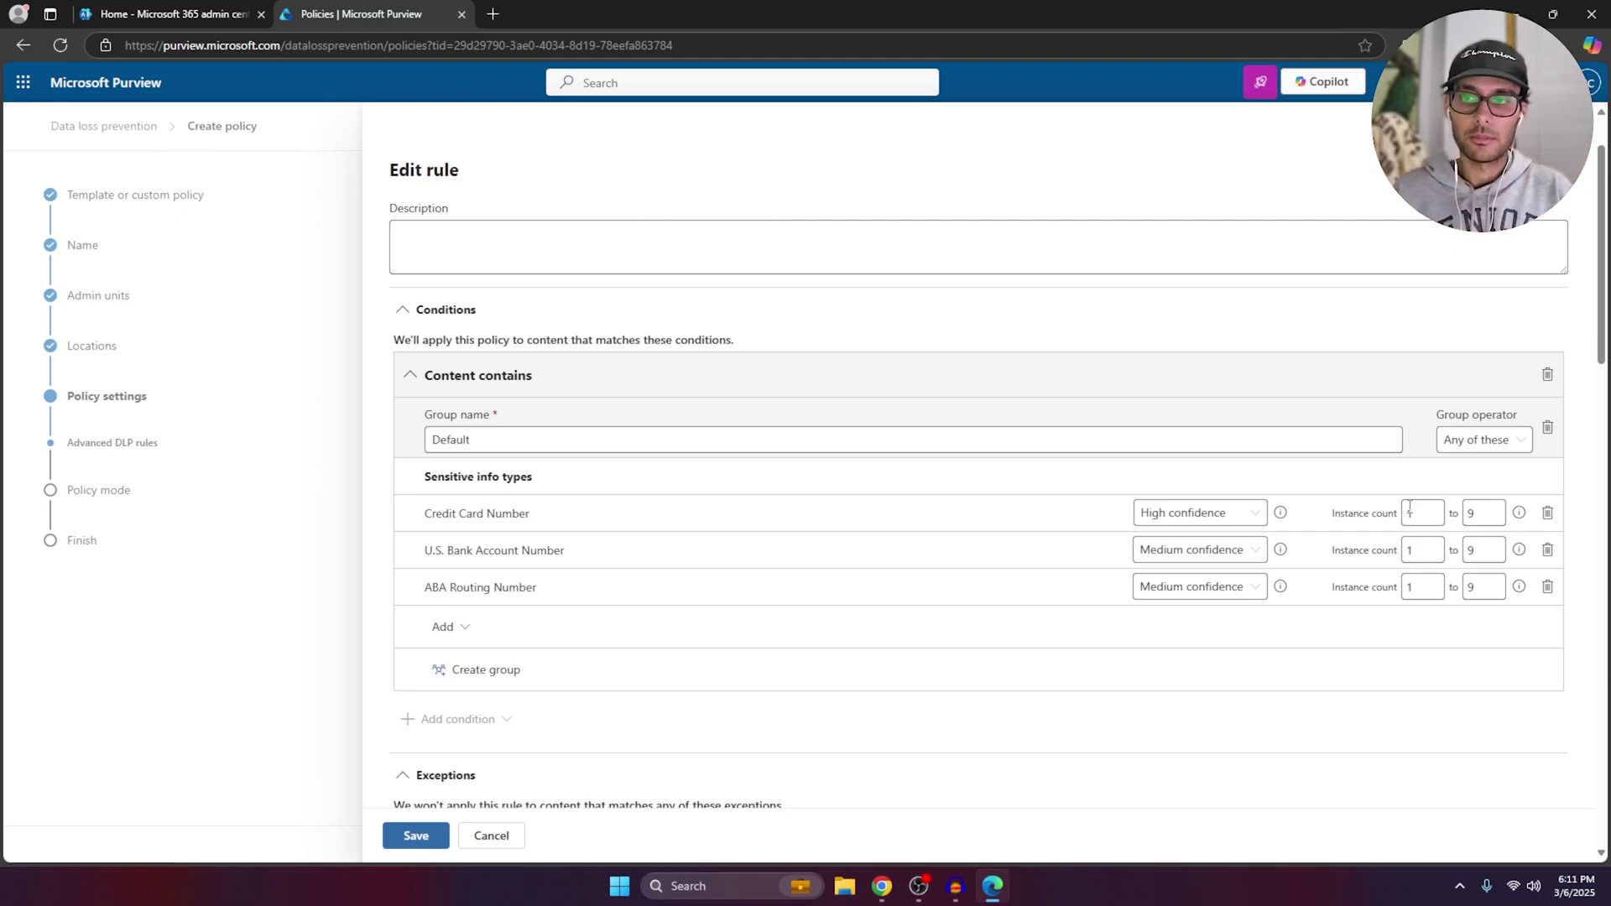
pyautogui.scroll(-3, 896, 655)
pyautogui.scroll(-1, 875, 651)
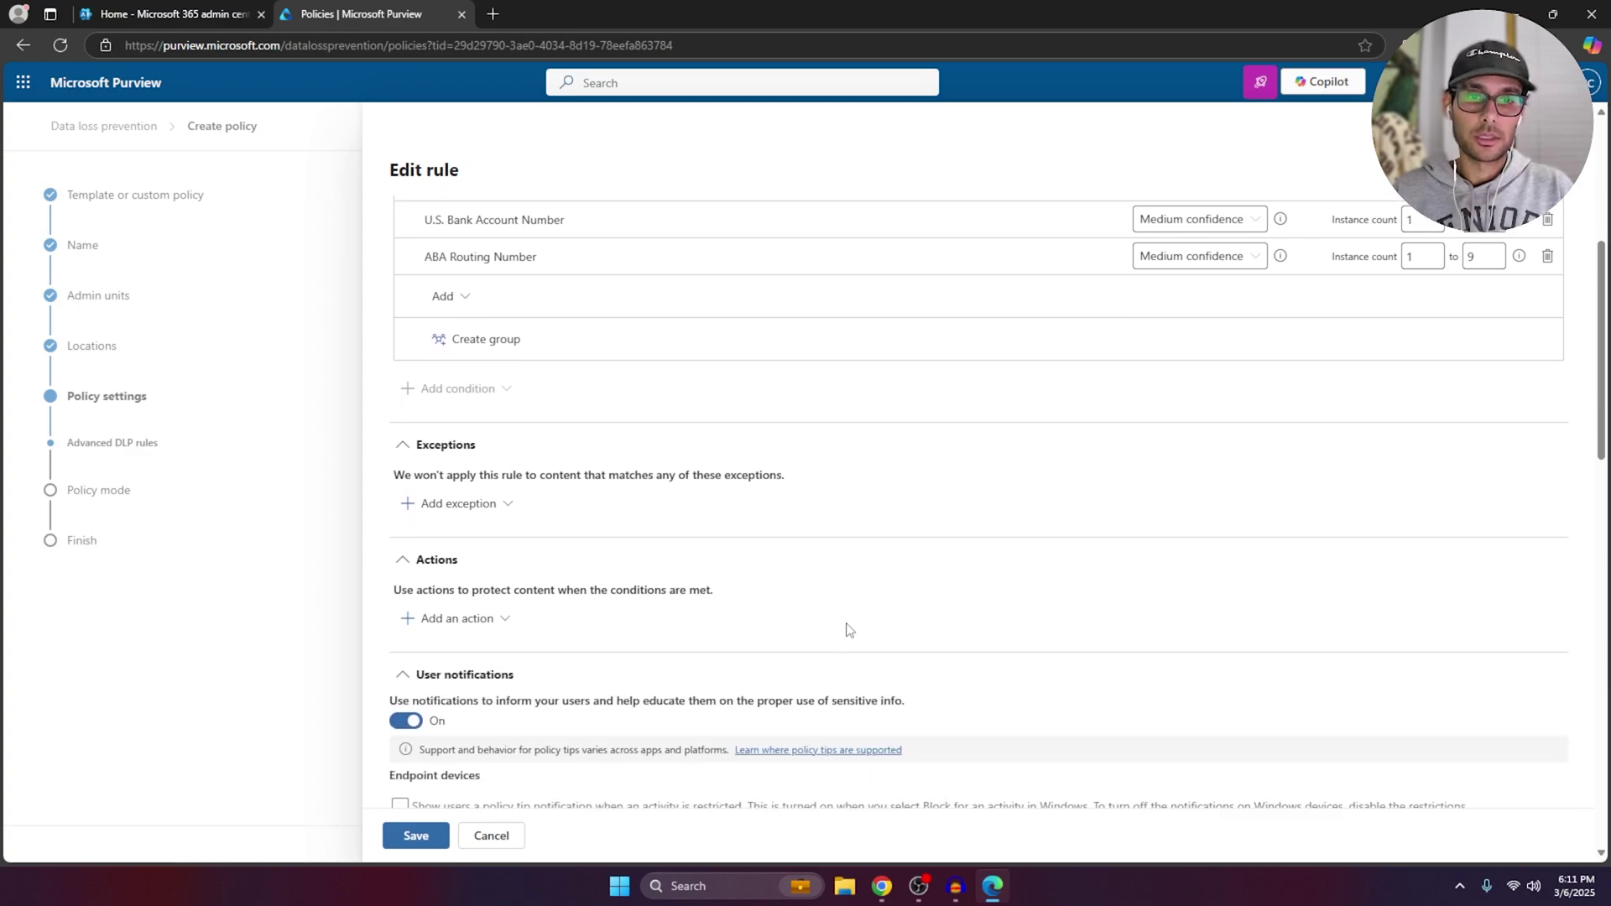
pyautogui.scroll(3, 931, 562)
pyautogui.scroll(1, 931, 563)
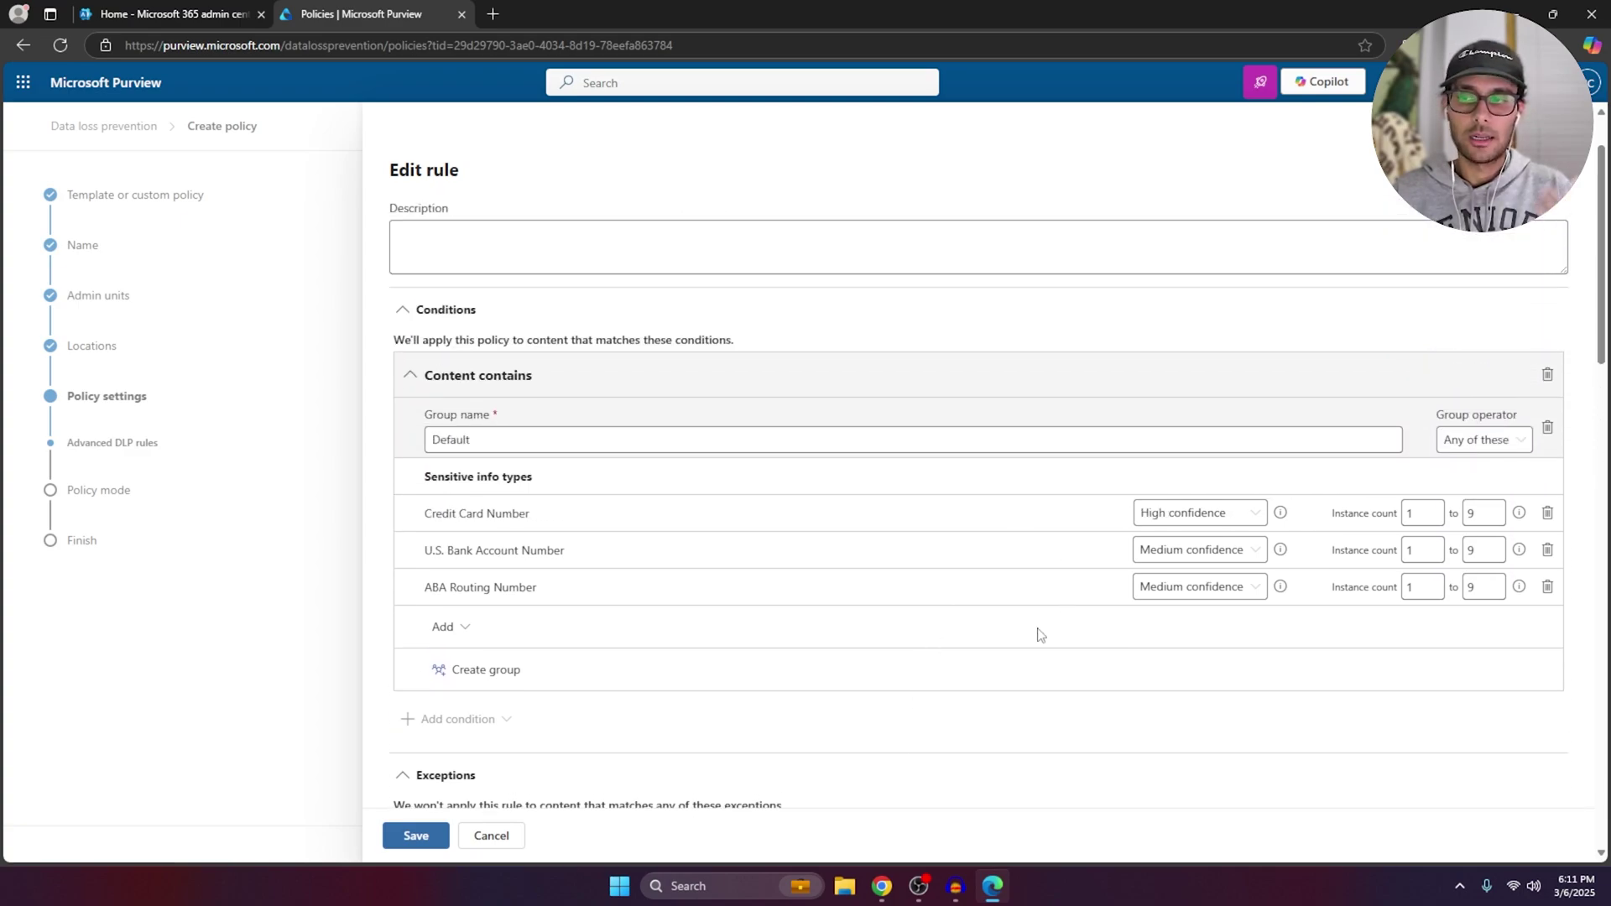
pyautogui.doubleClick(1469, 513)
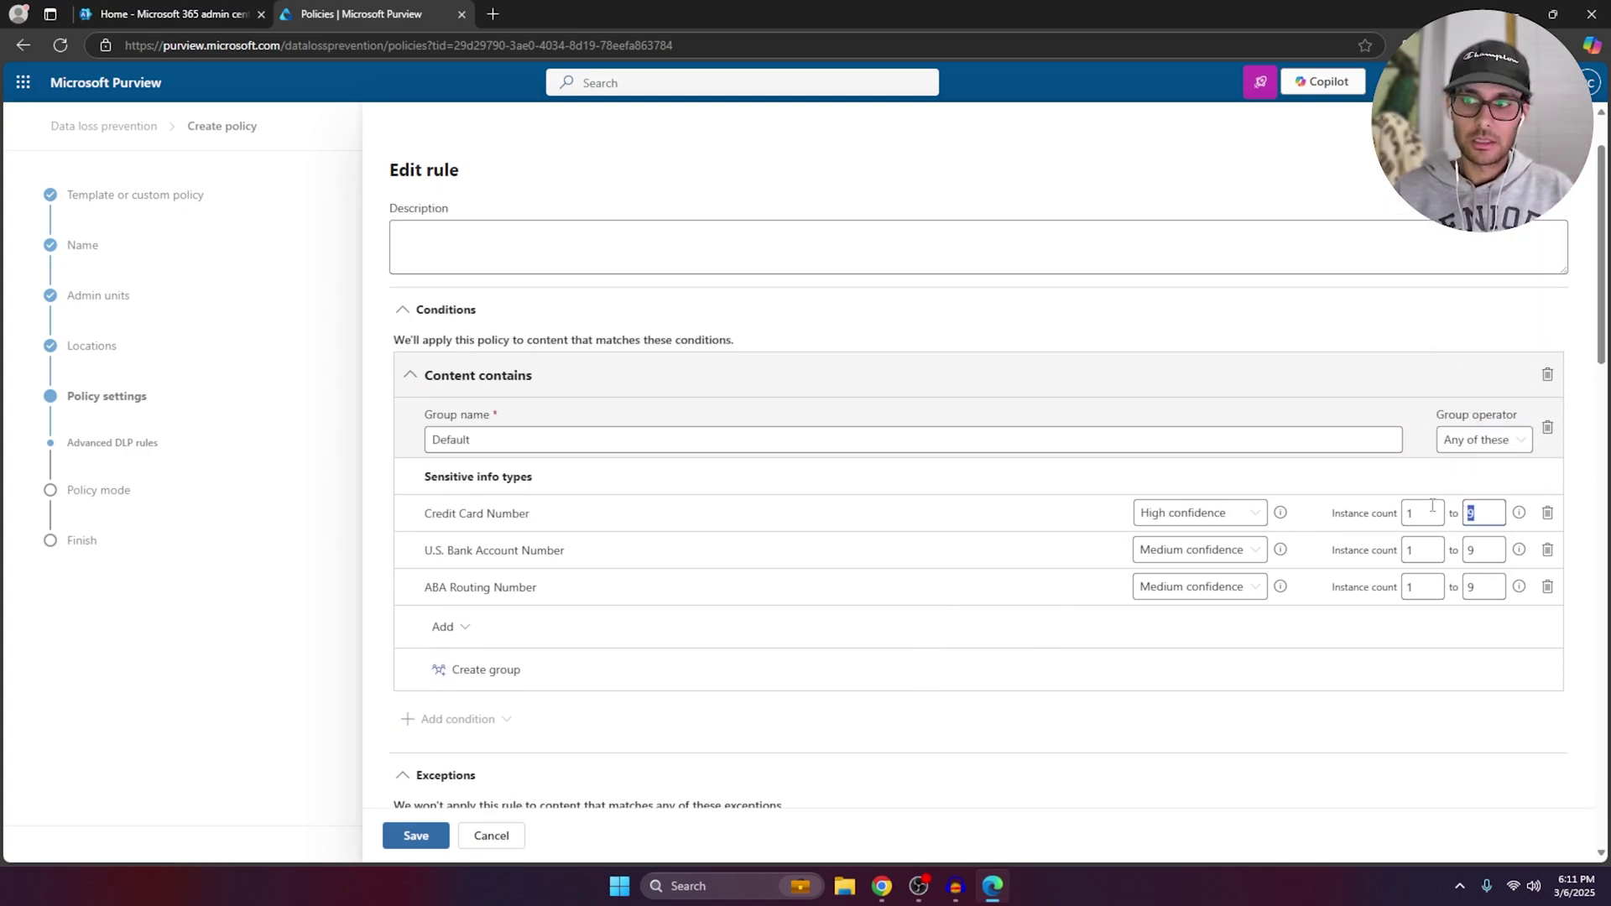
pyautogui.write('Any')
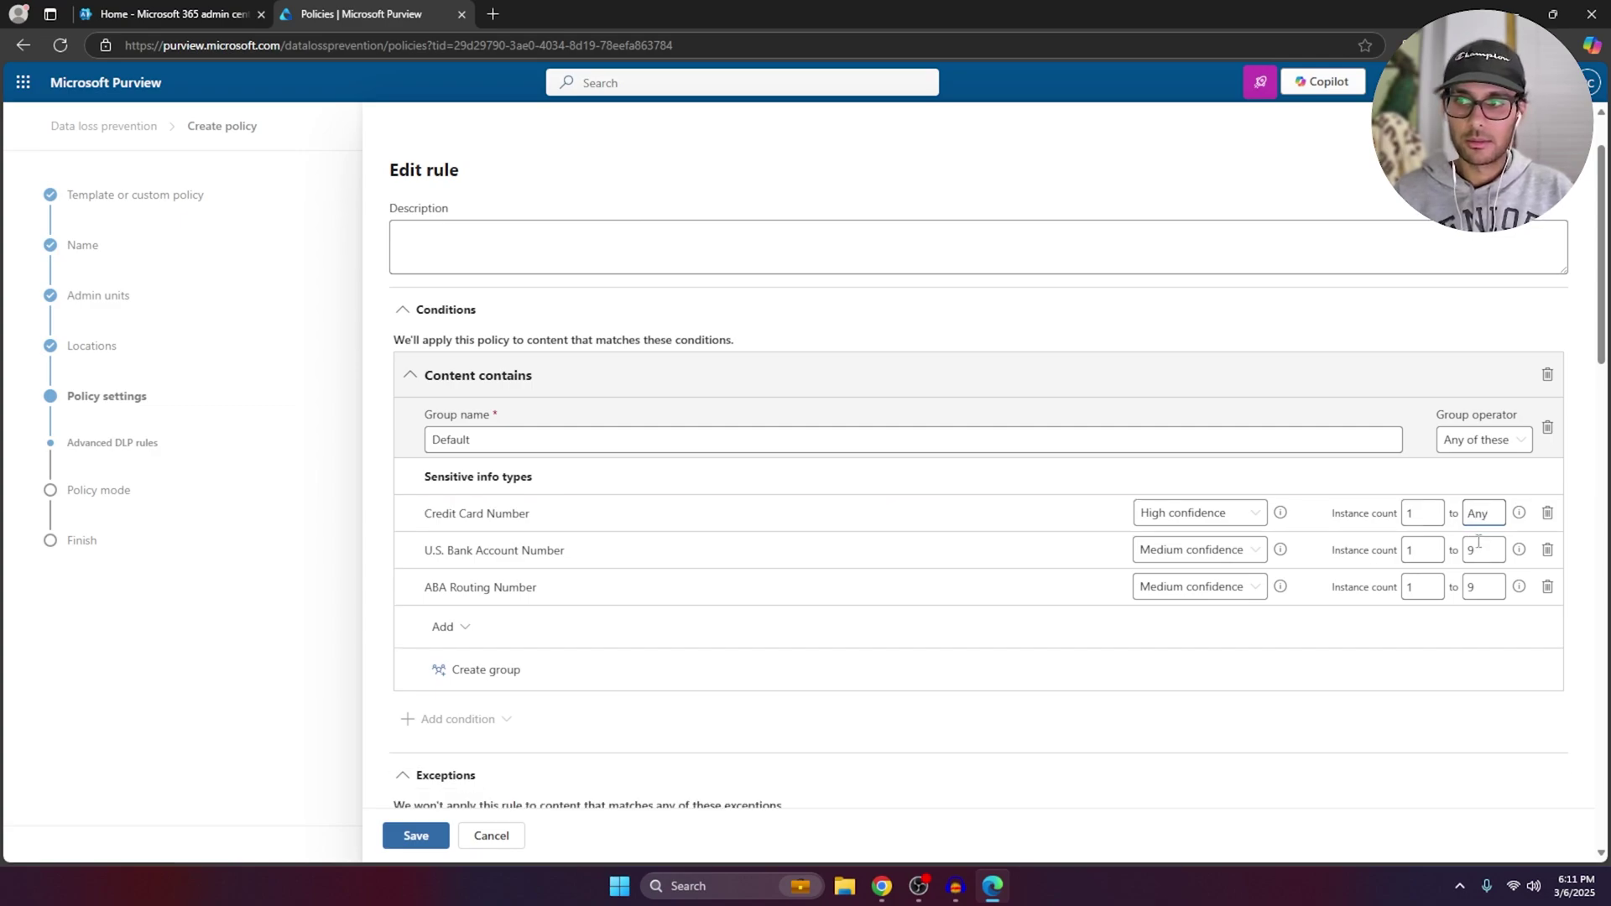
pyautogui.doubleClick(1477, 547)
pyautogui.write('Any')
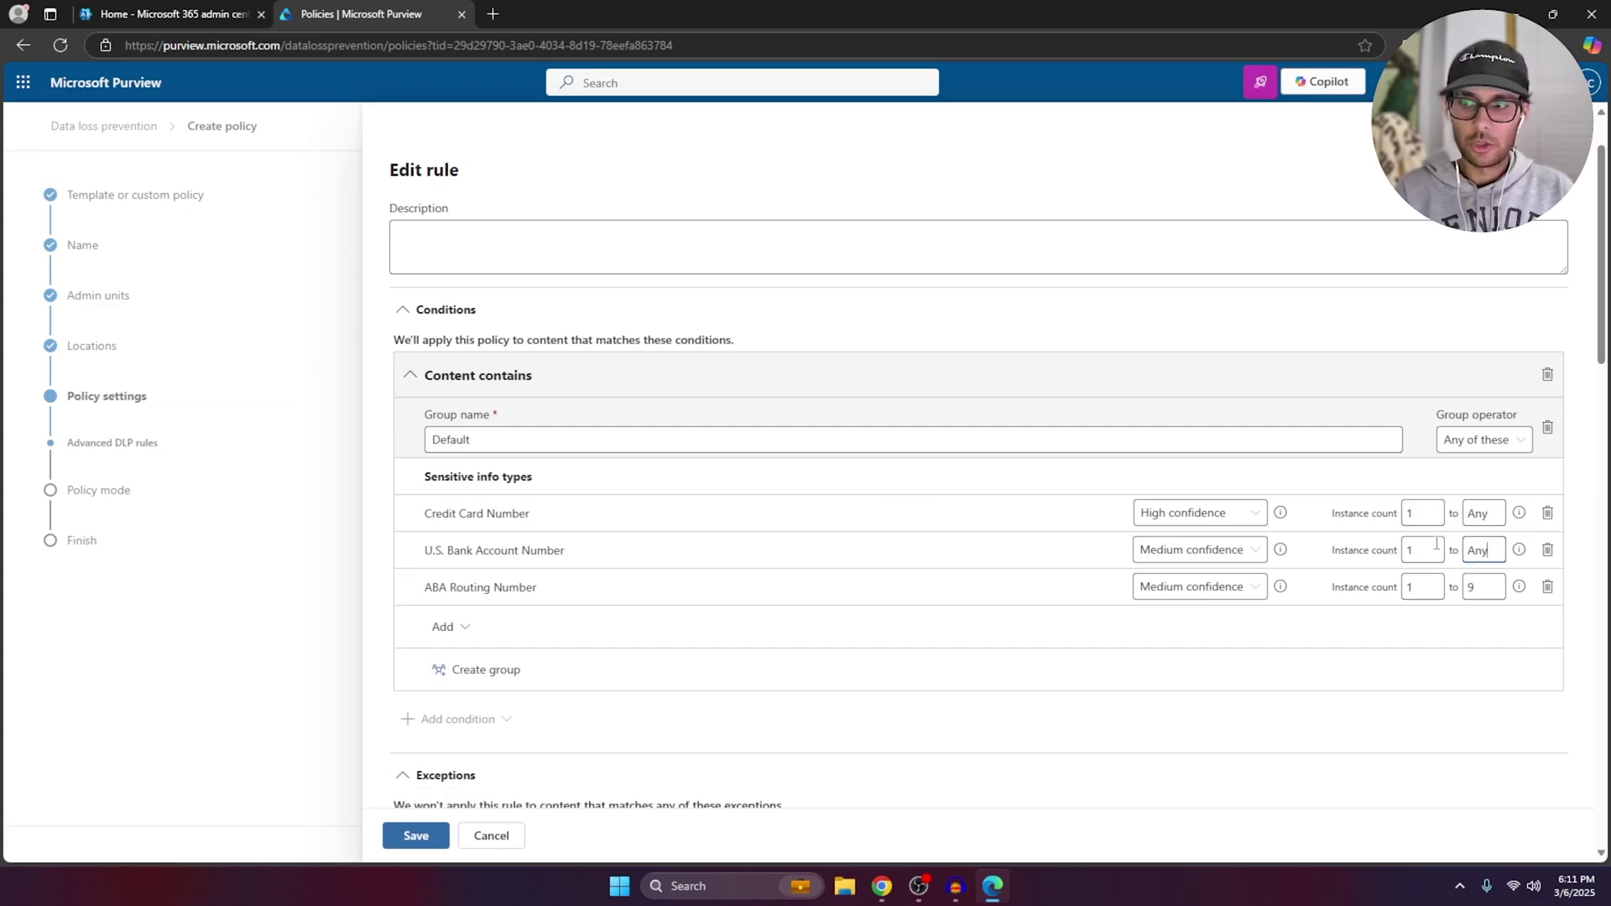
pyautogui.doubleClick(1481, 598)
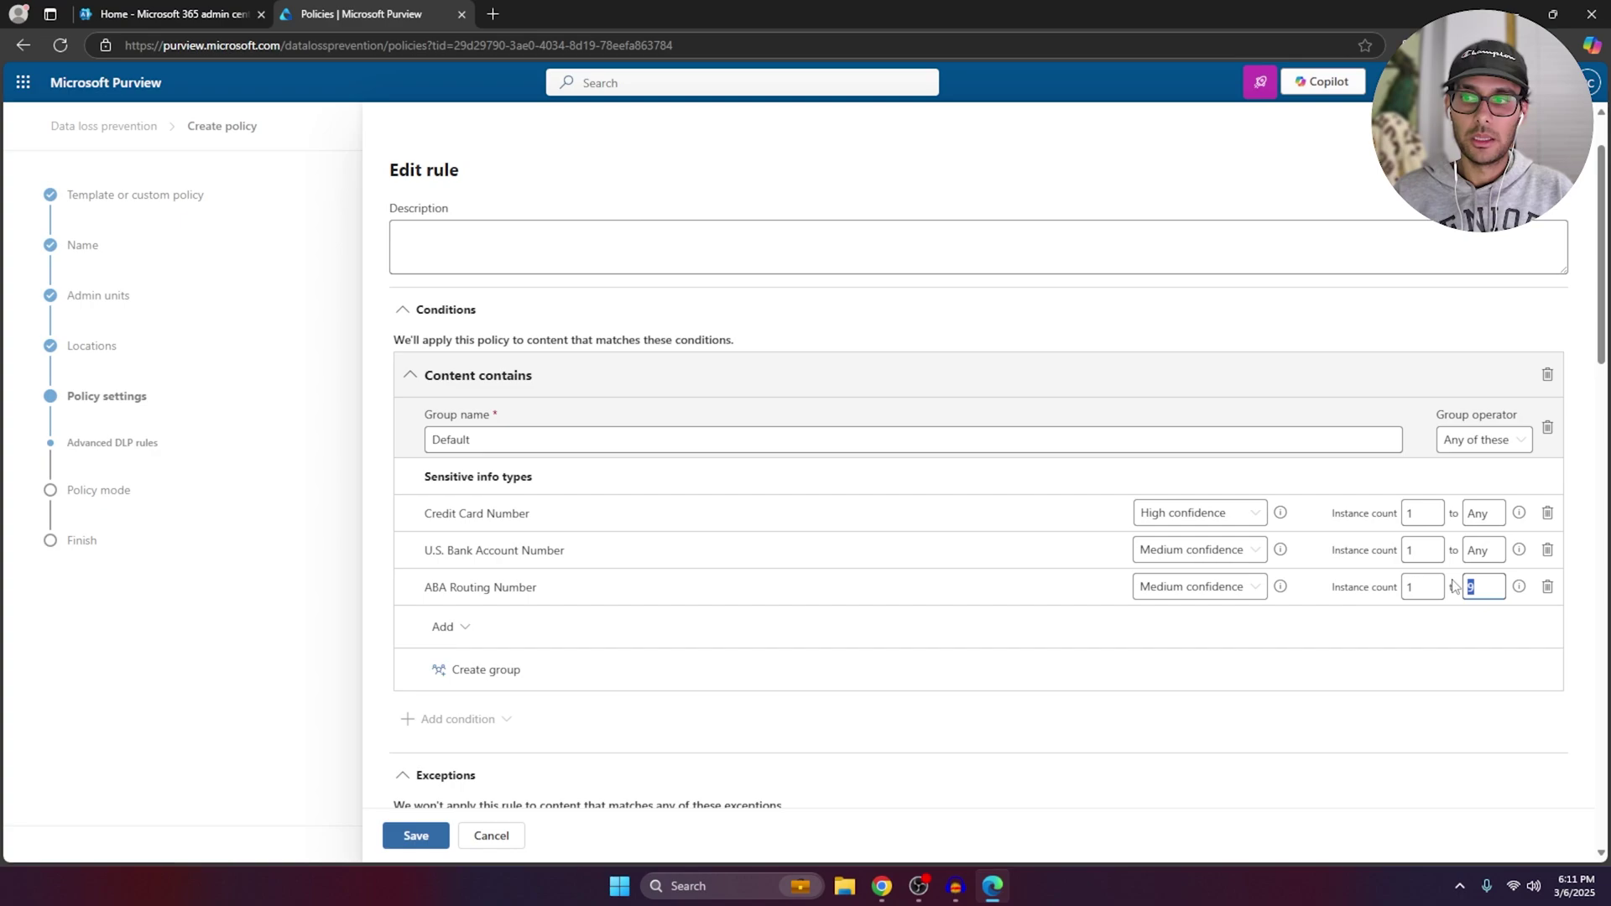
pyautogui.write('Any')
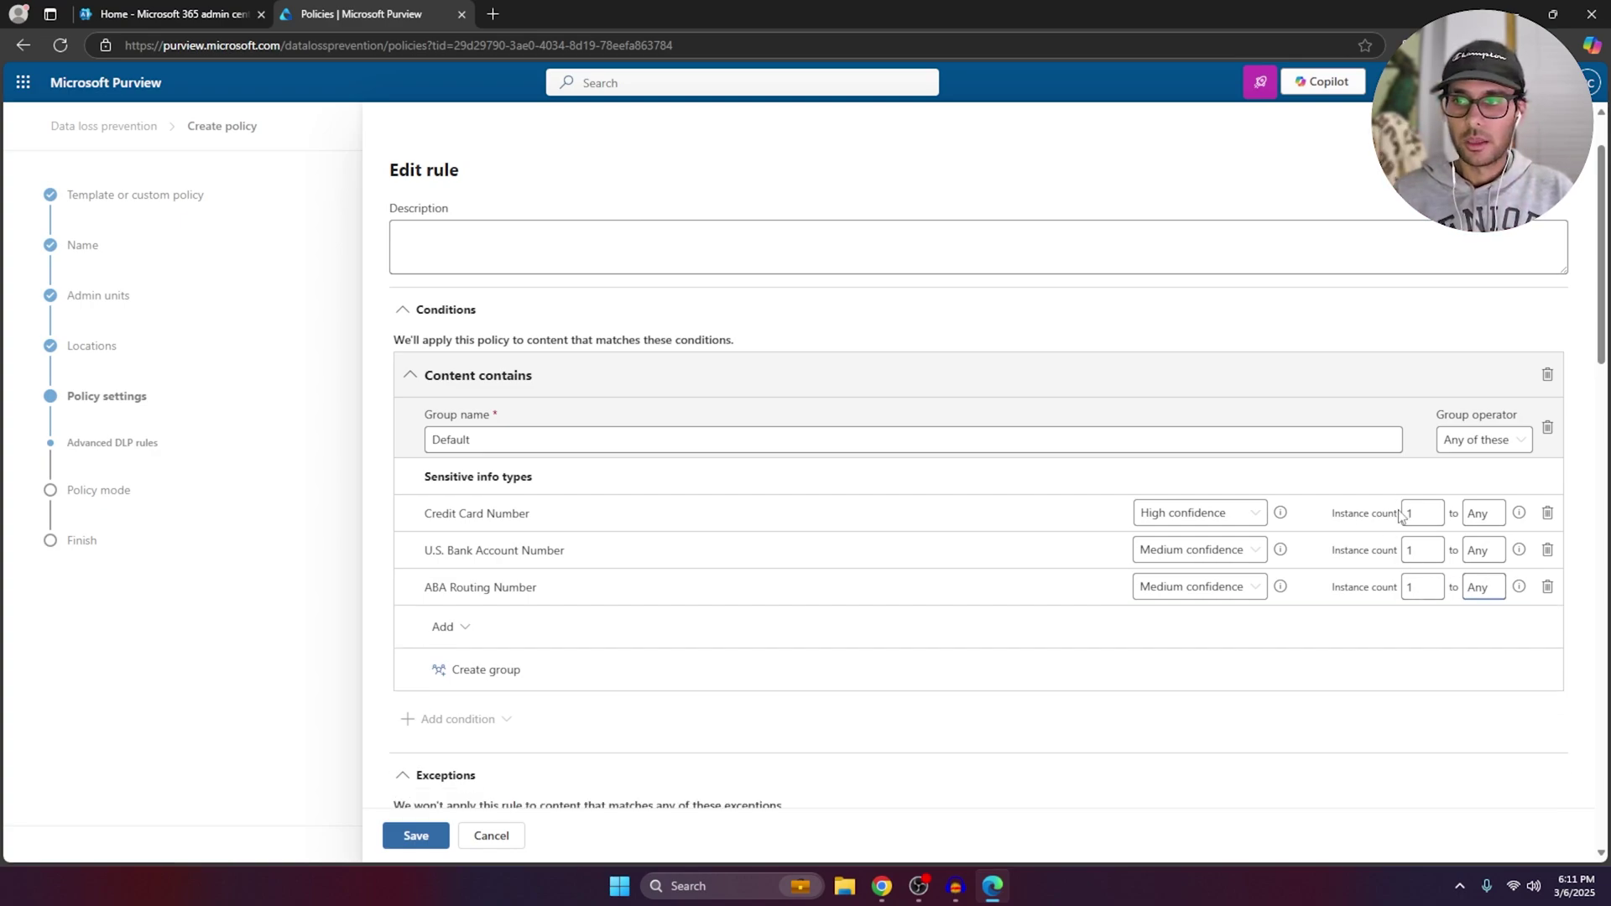
pyautogui.click(1424, 517)
pyautogui.press('BackSpace')
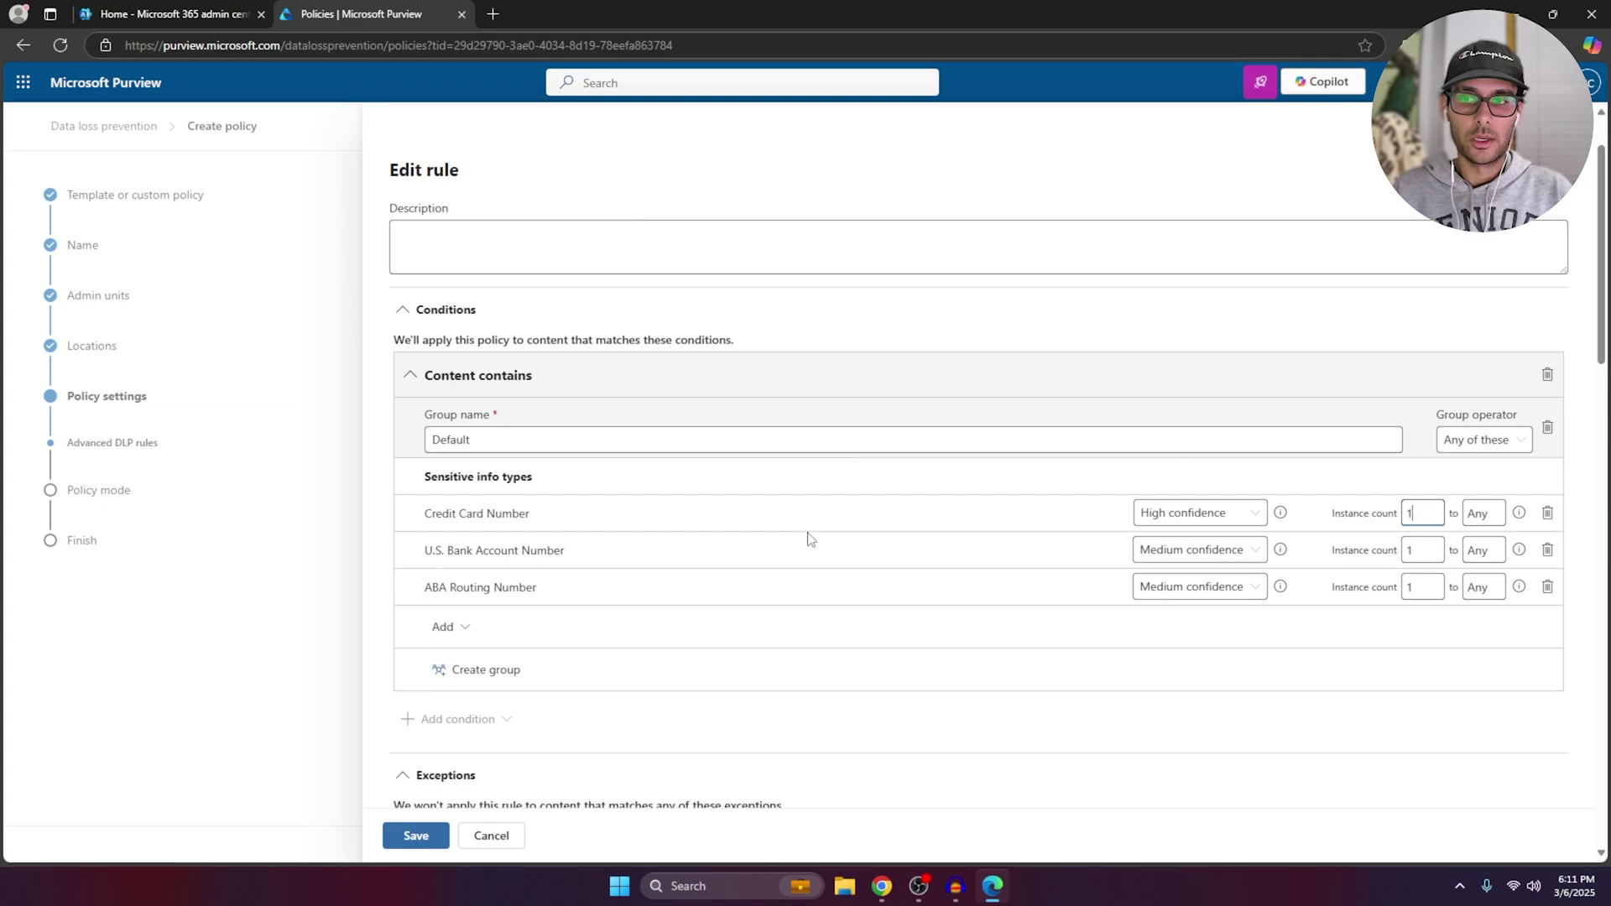
# Try to add the U.S. Social Security Number (SSN) info type to the low-volume rule, then discard the rule edits
pyautogui.scroll(-2, 705, 516)
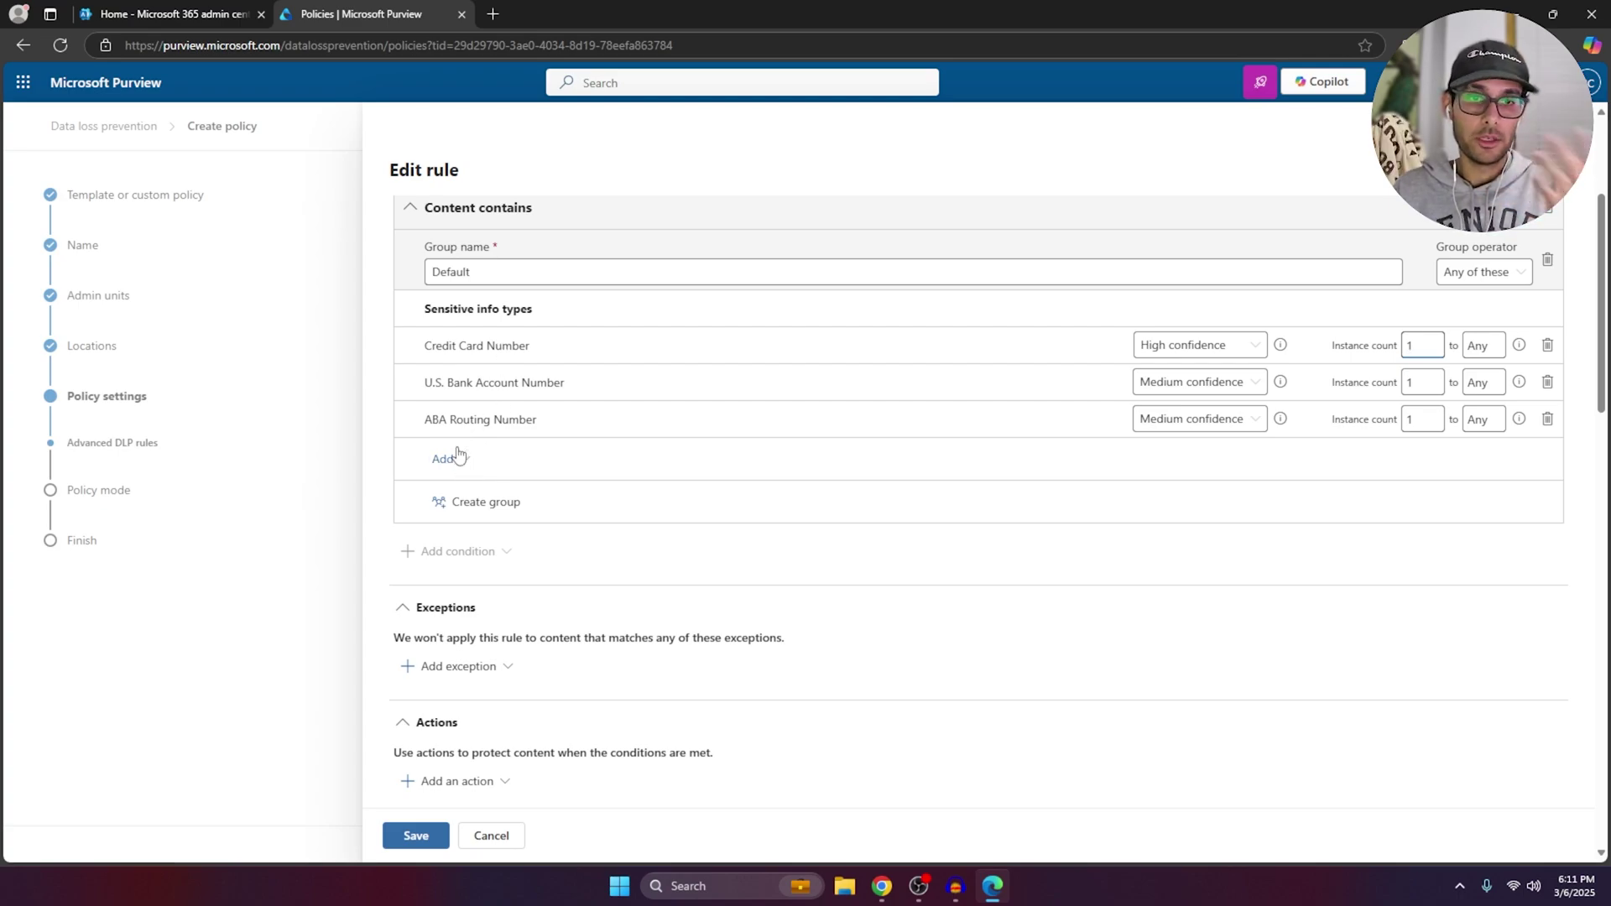
pyautogui.click(461, 463)
pyautogui.click(485, 496)
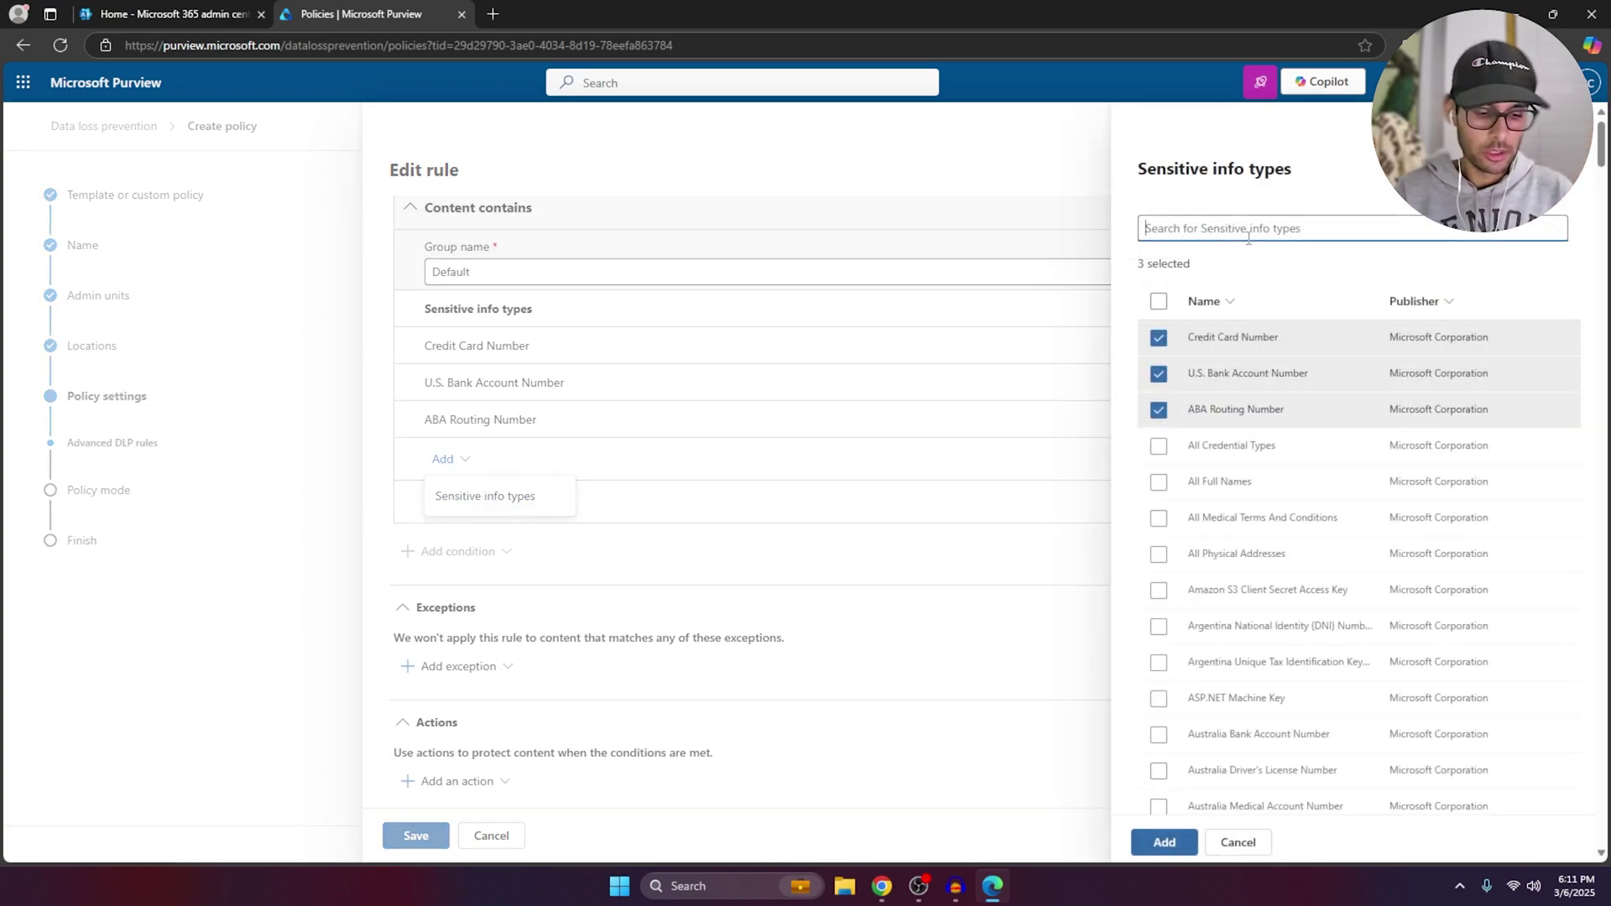
pyautogui.write('SNN')
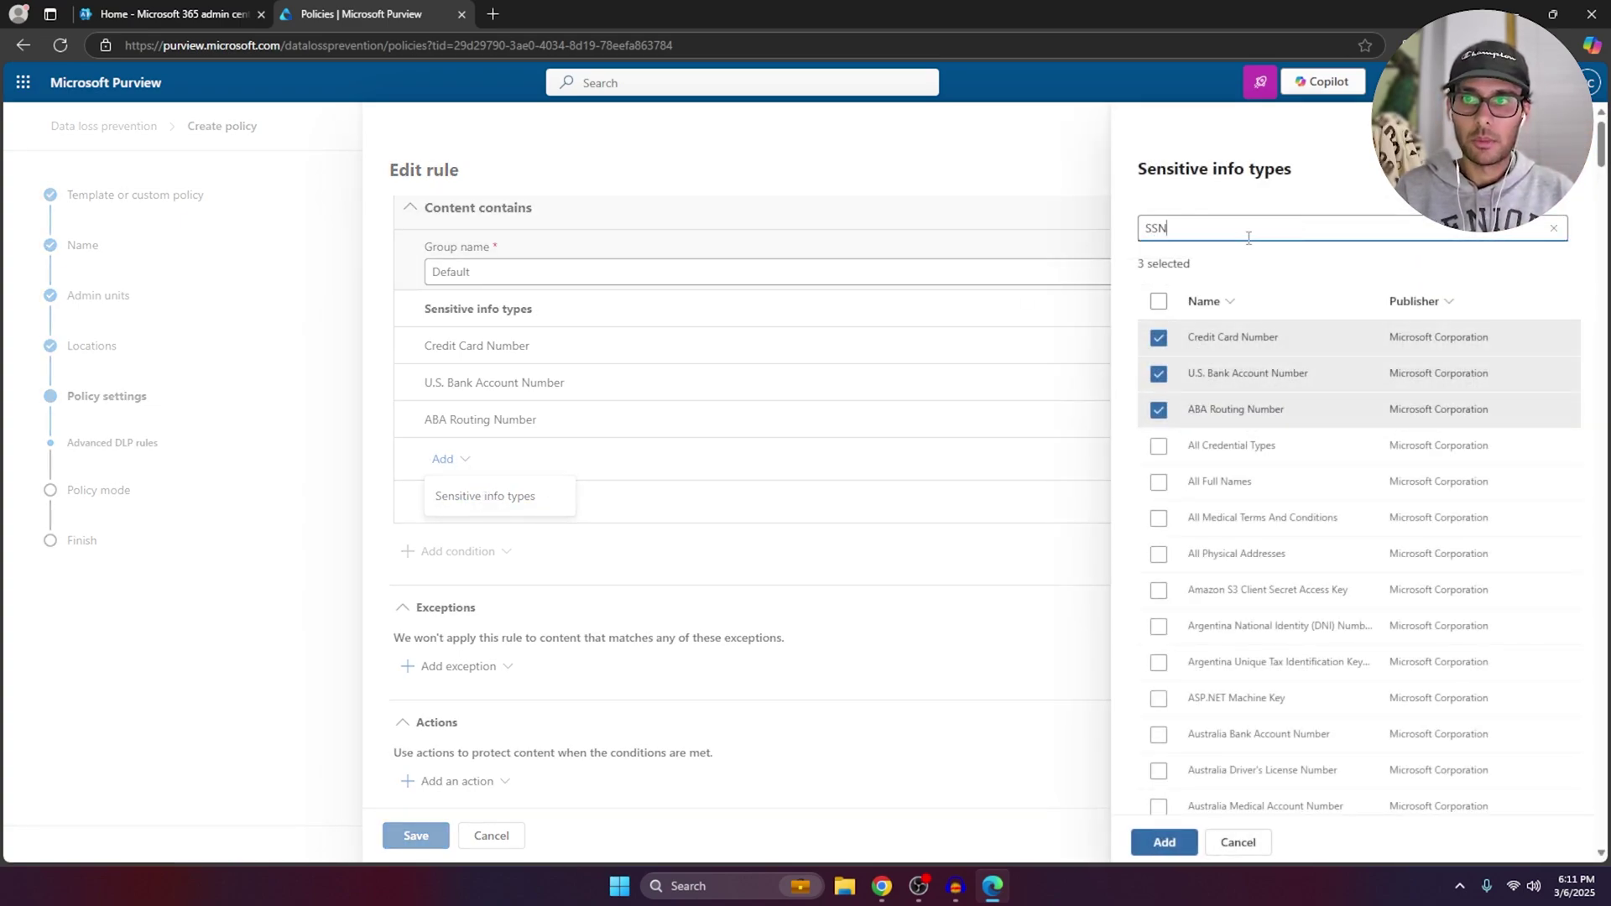
pyautogui.click(1260, 414)
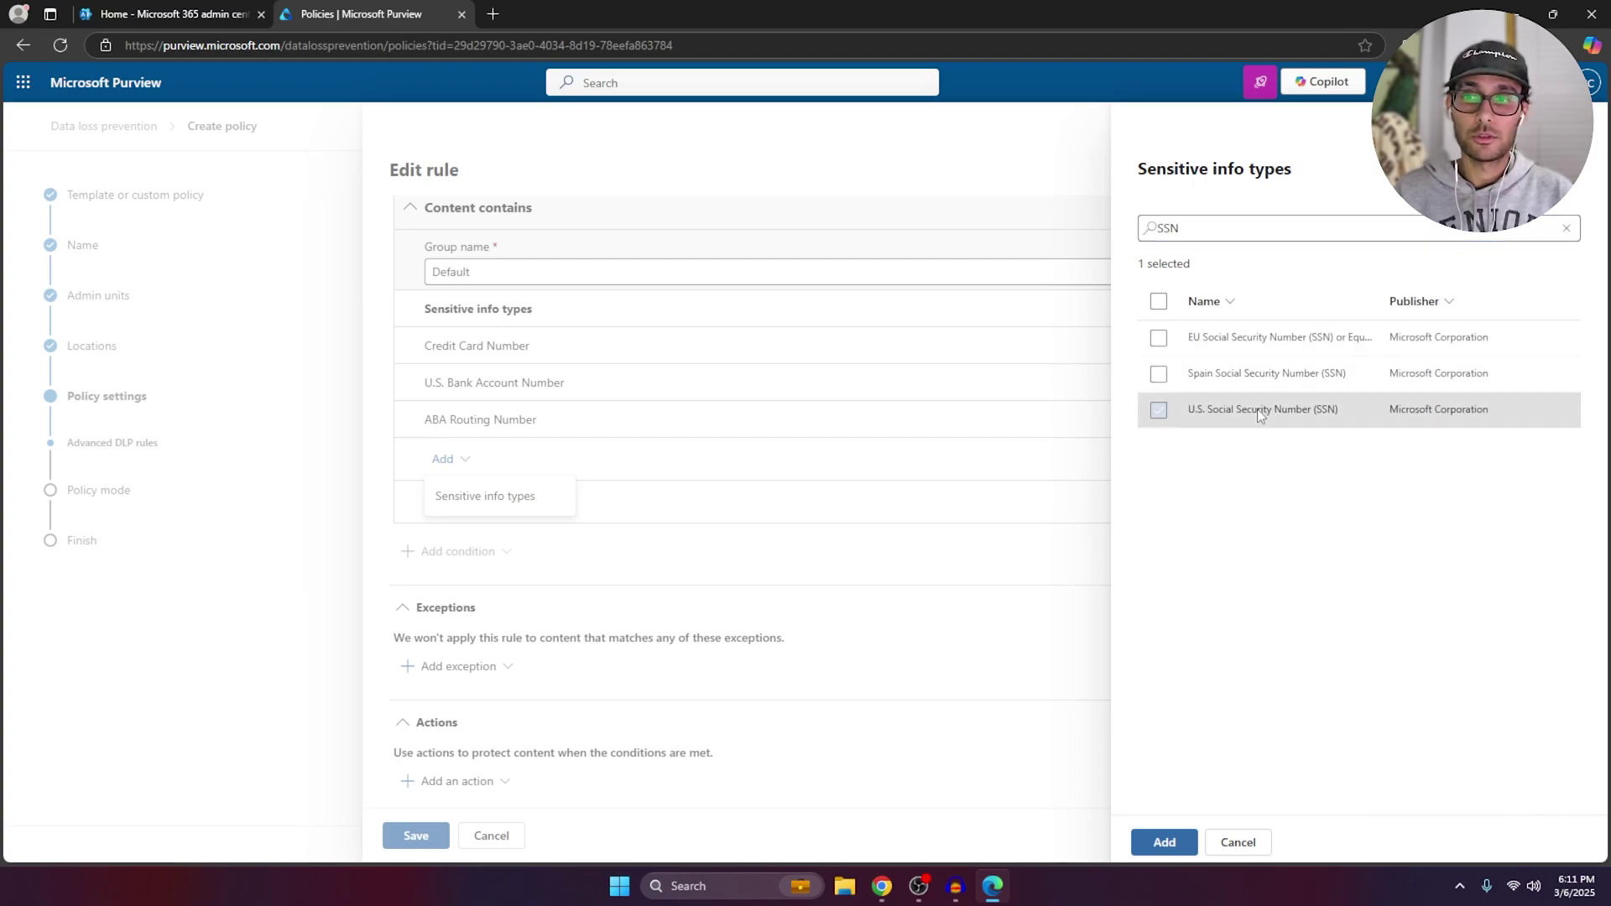
pyautogui.click(1193, 232)
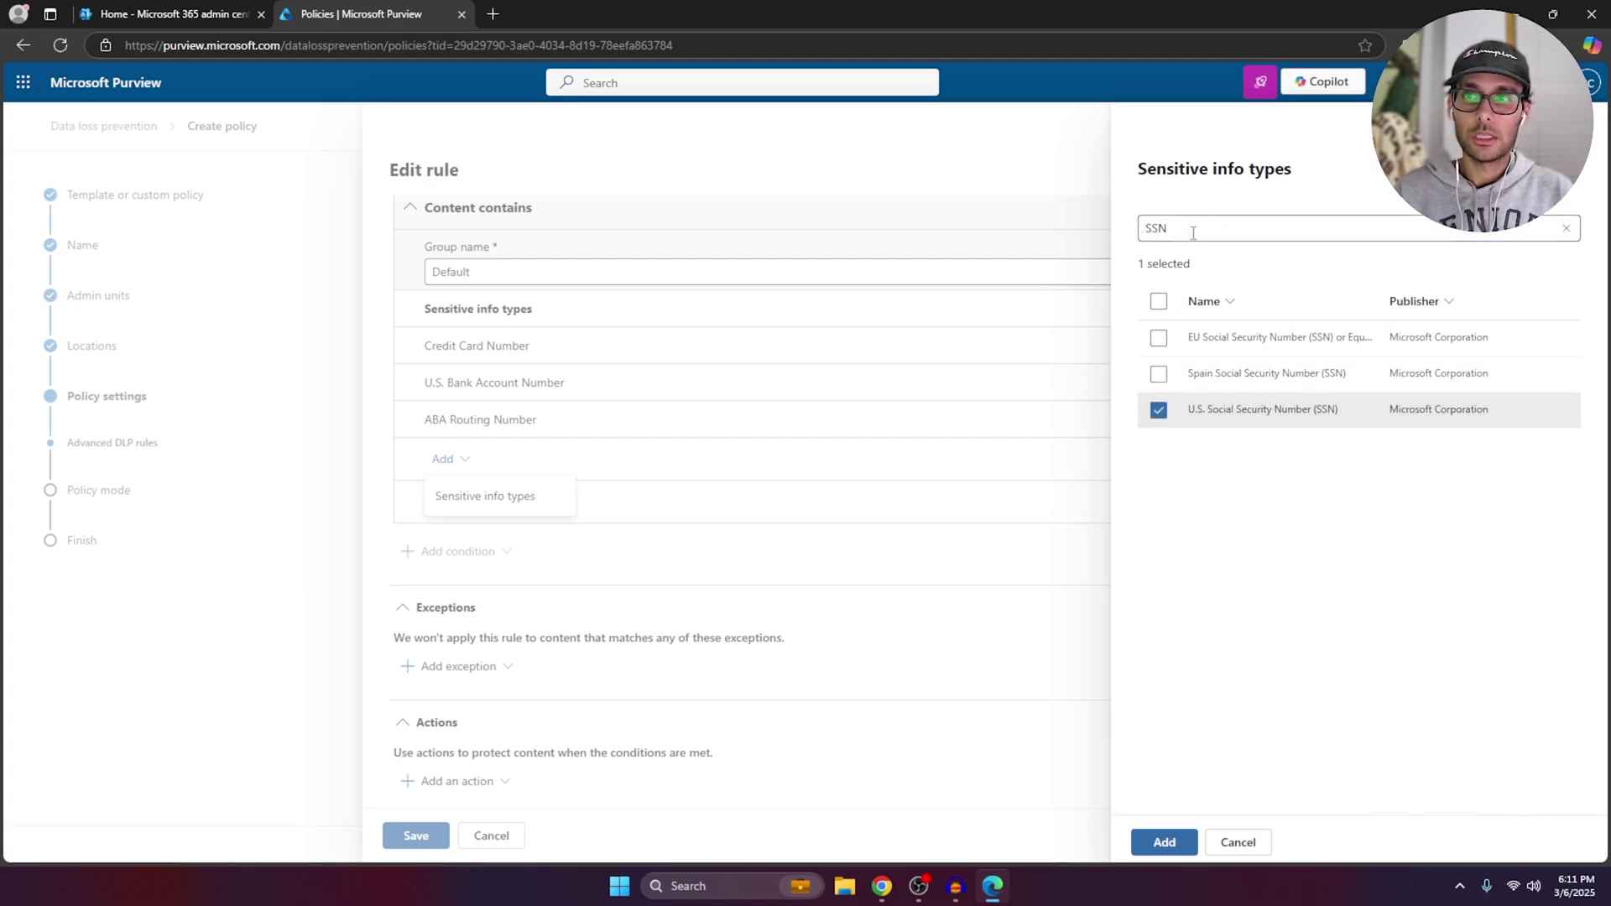
pyautogui.click(1174, 846)
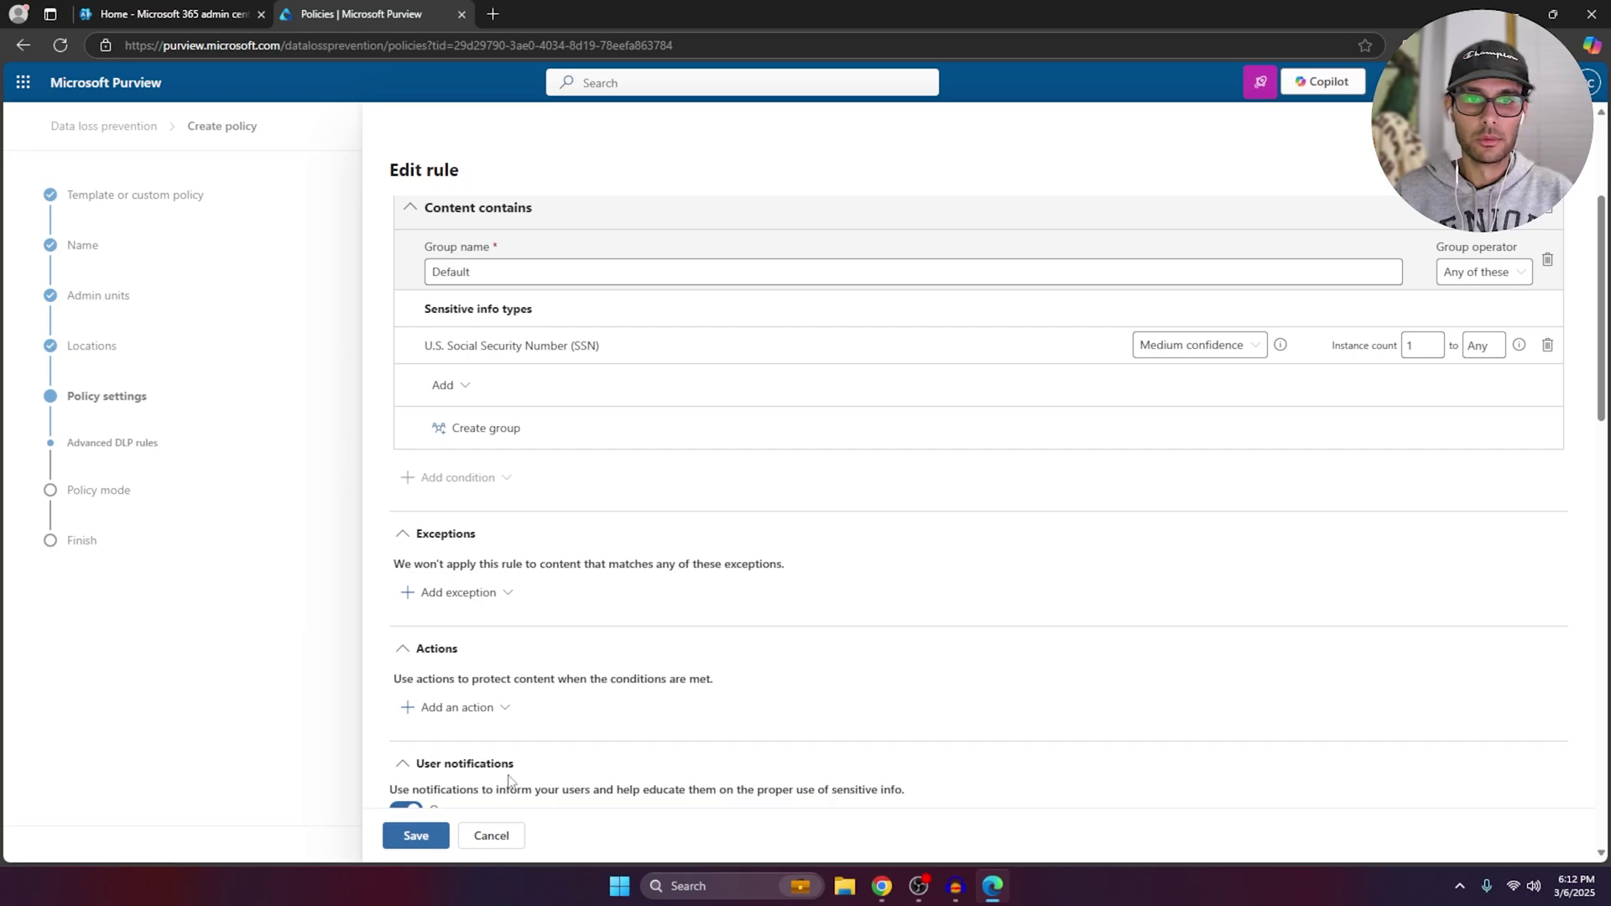
pyautogui.click(506, 847)
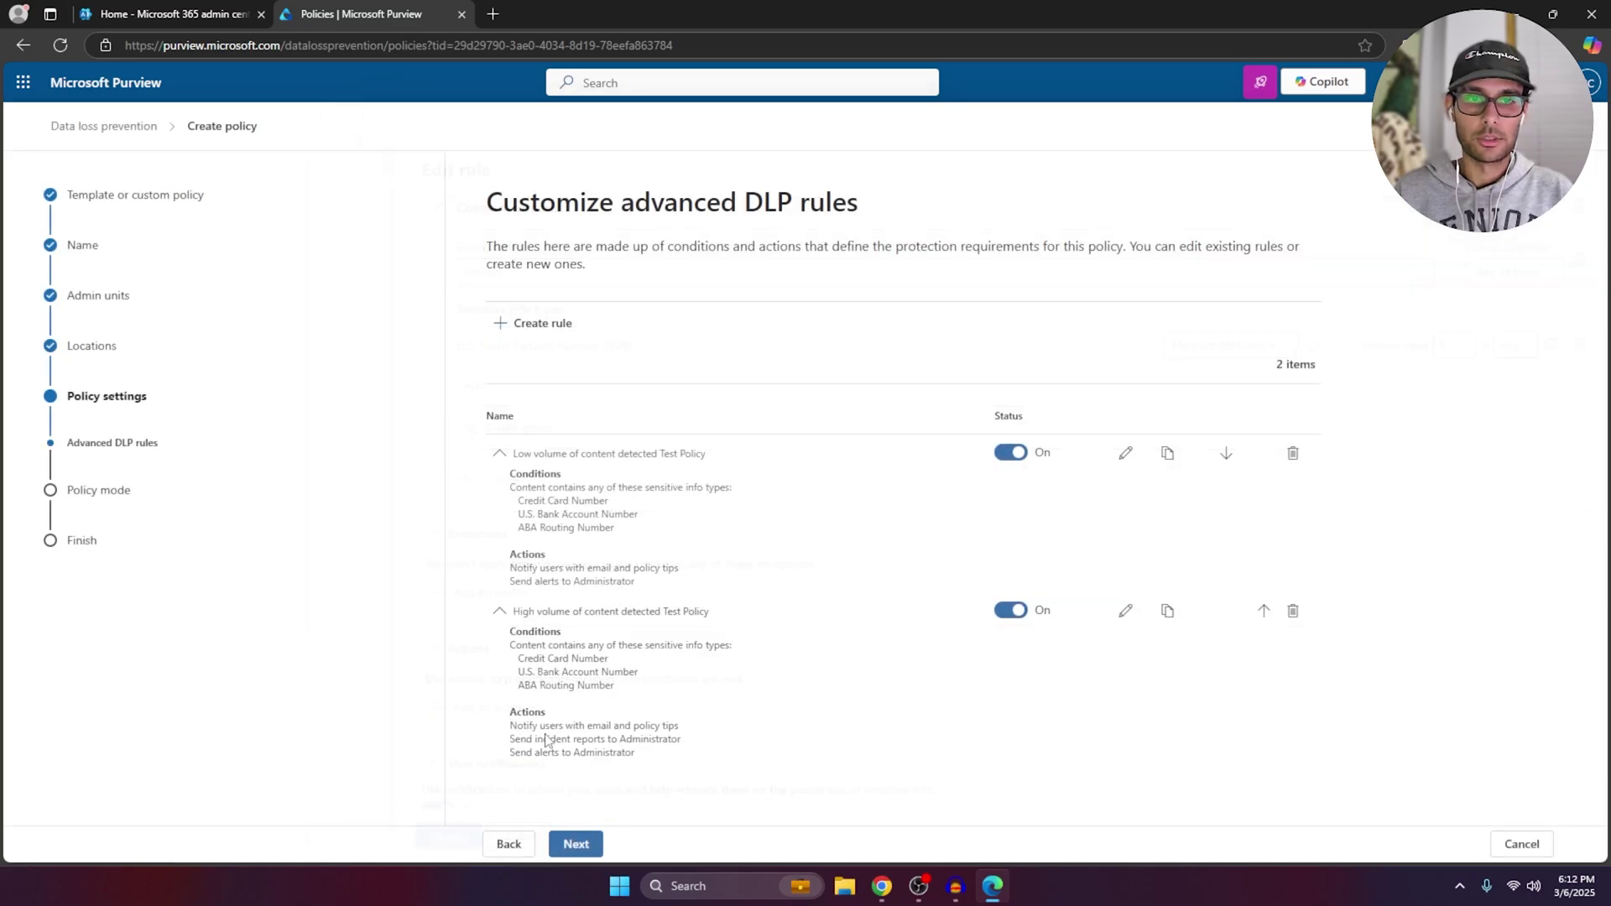
# Reopen the low-volume rule and add the U.S. Social Security Number (SSN) sensitive info type, found by searching for SSN
pyautogui.click(1124, 457)
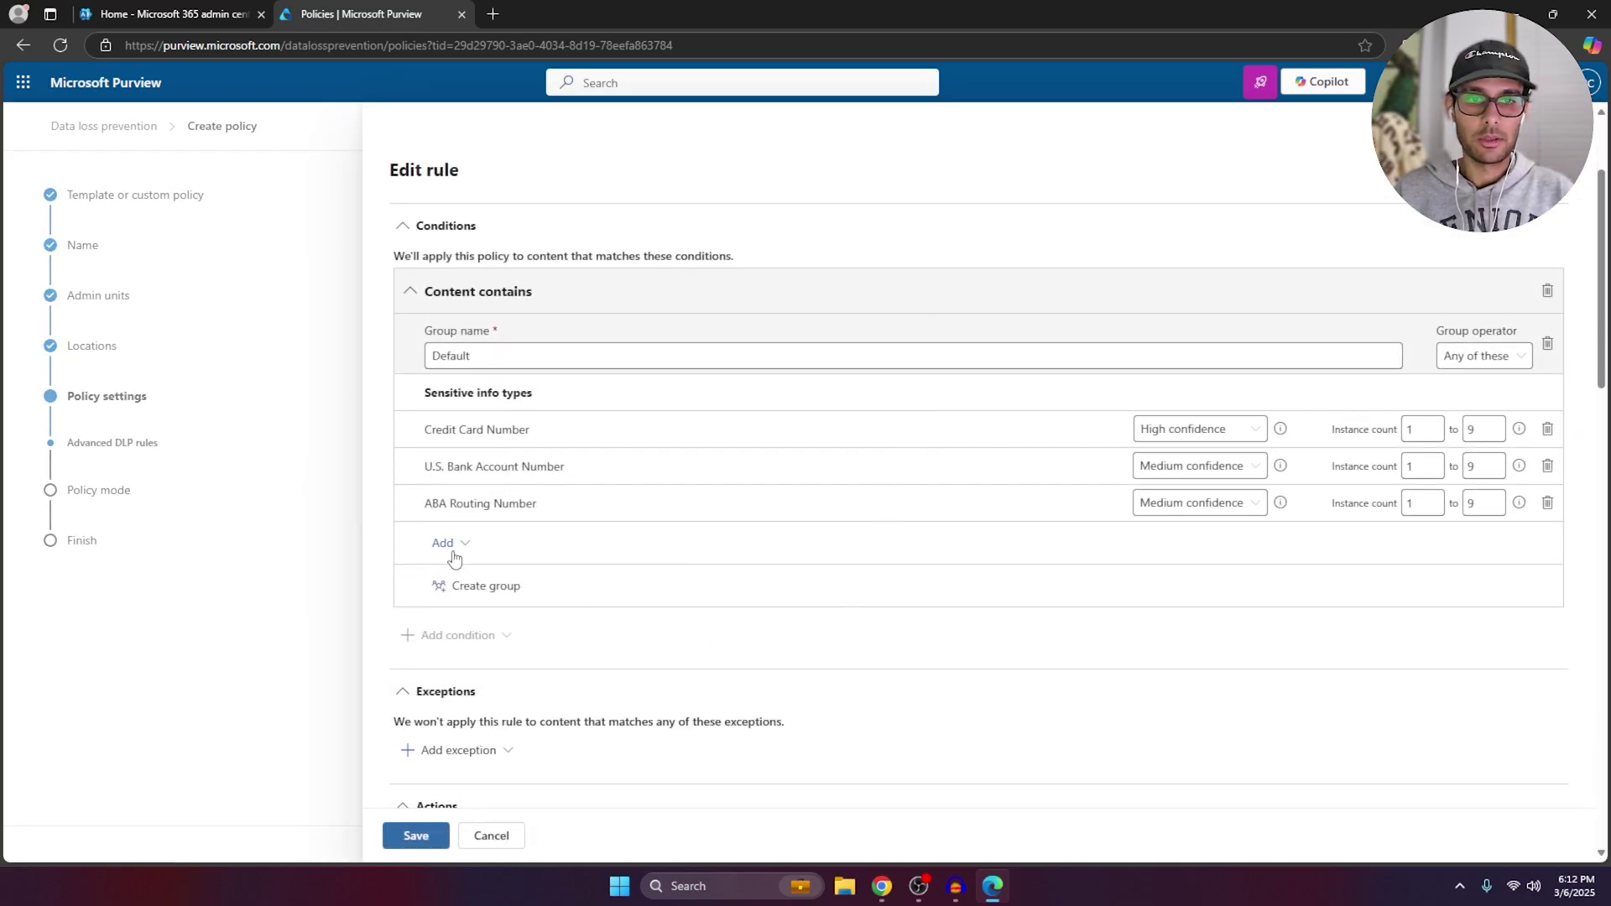
pyautogui.click(449, 543)
pyautogui.click(511, 580)
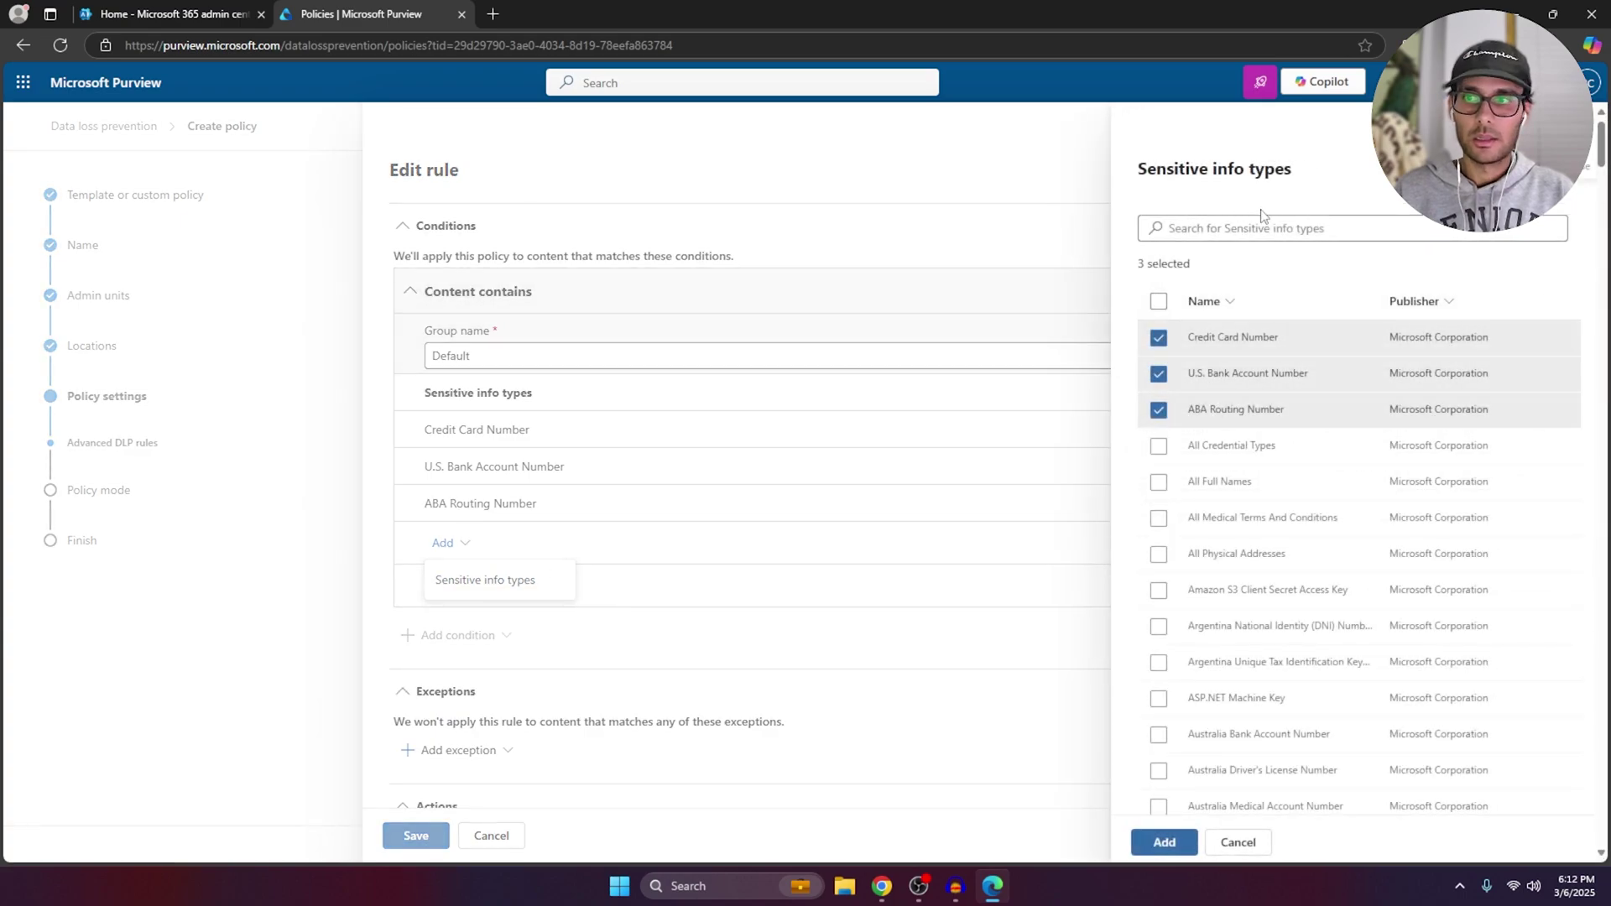
pyautogui.click(1267, 229)
pyautogui.write('SSN')
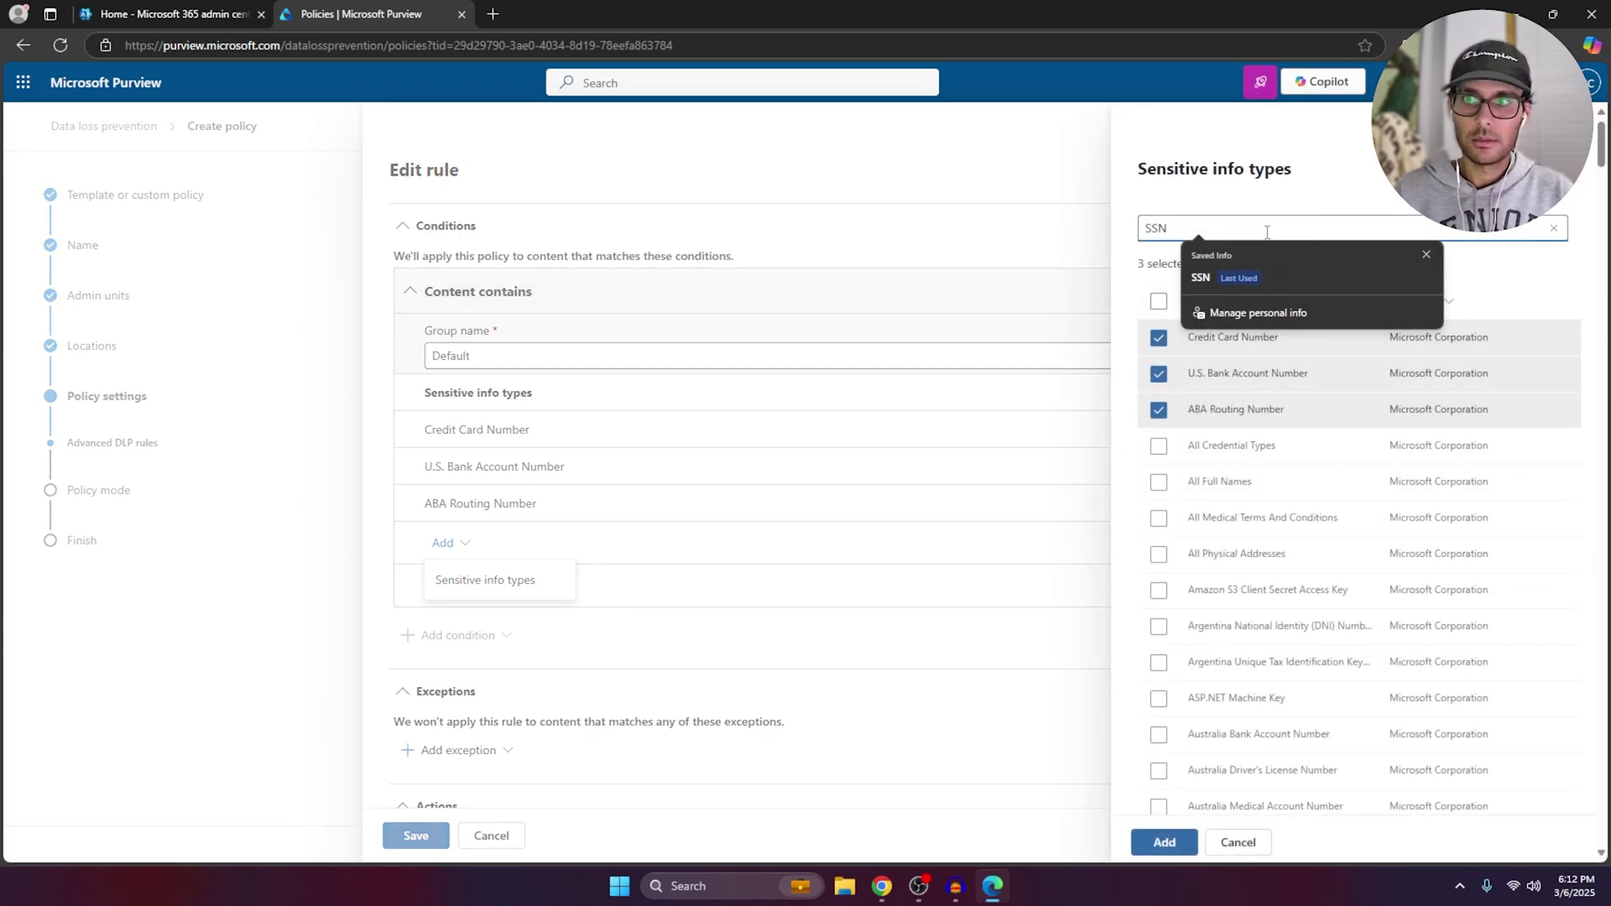
pyautogui.click(1425, 254)
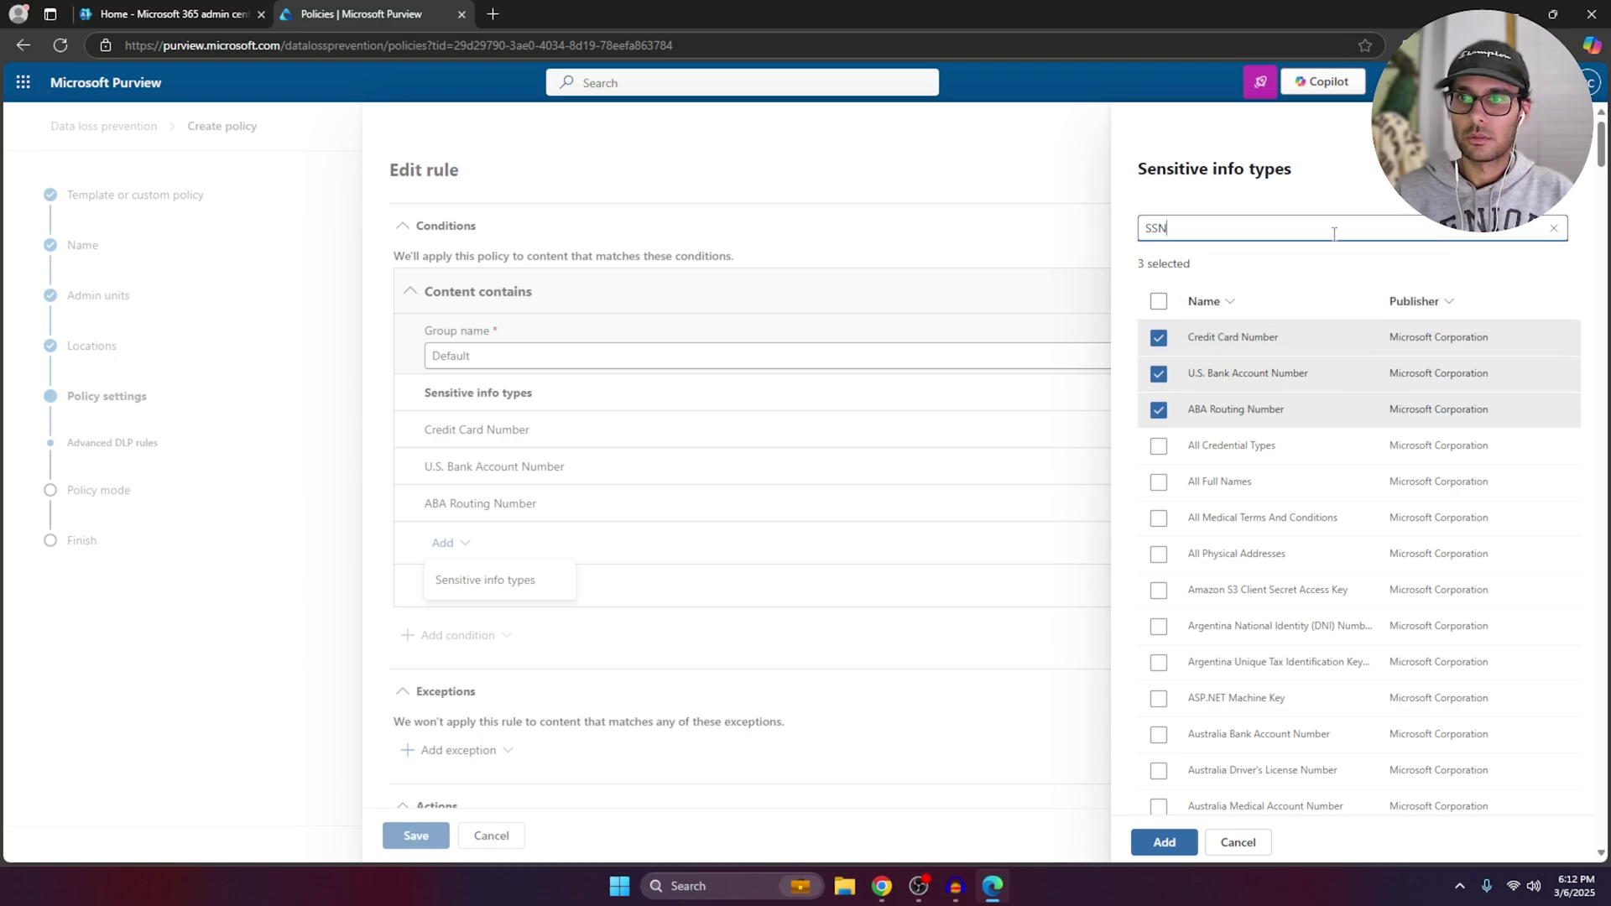
pyautogui.press('Return')
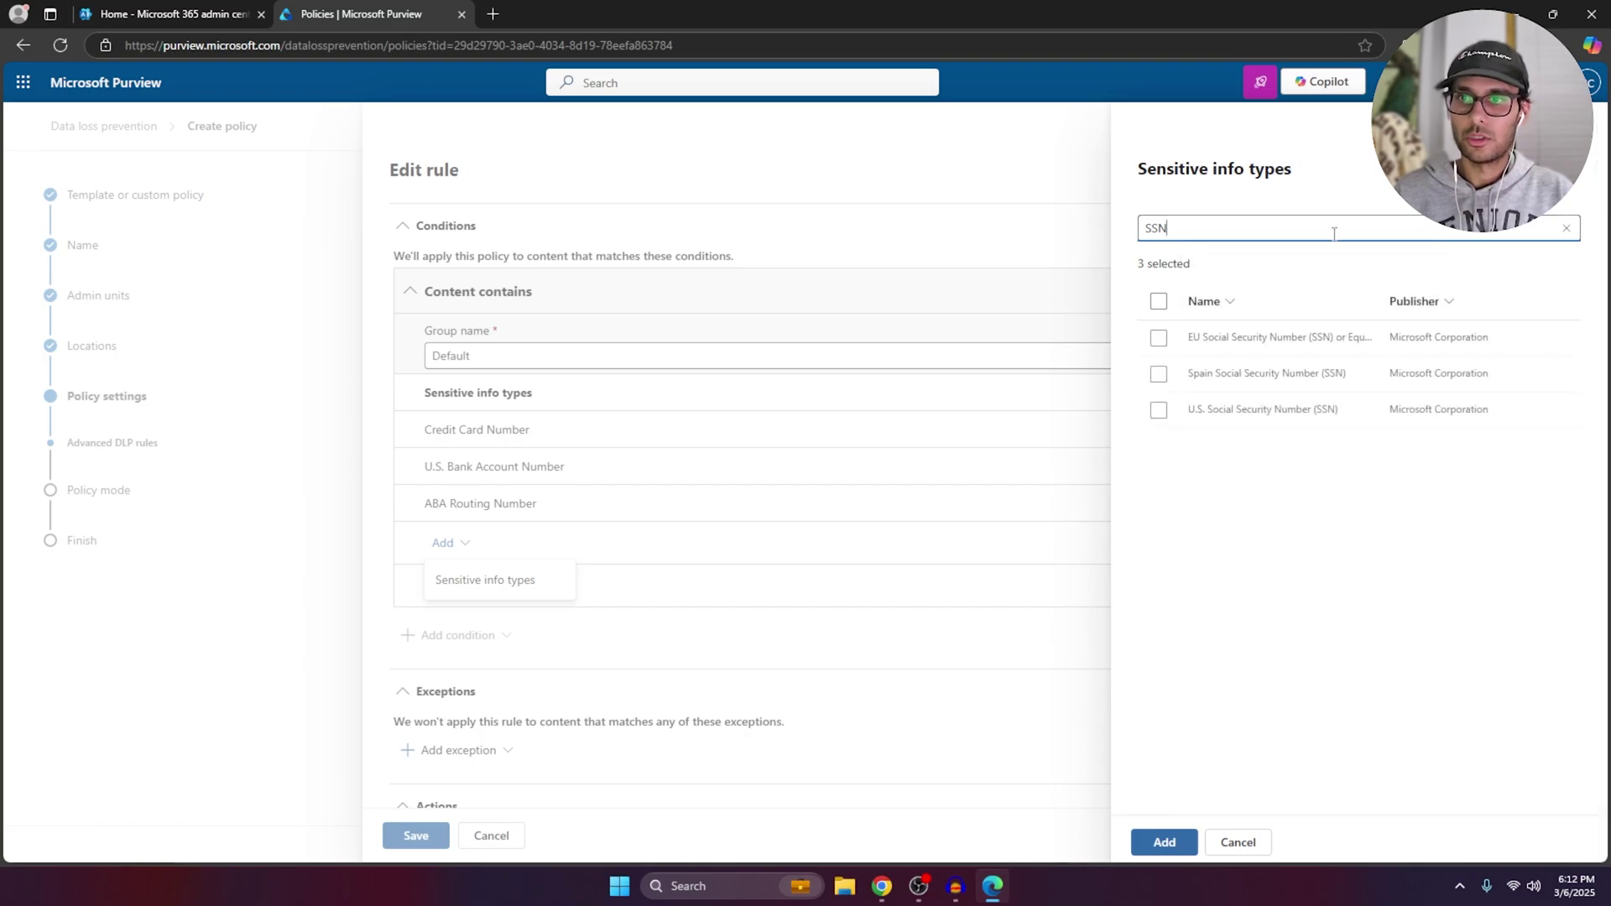
pyautogui.click(1159, 411)
pyautogui.click(1164, 842)
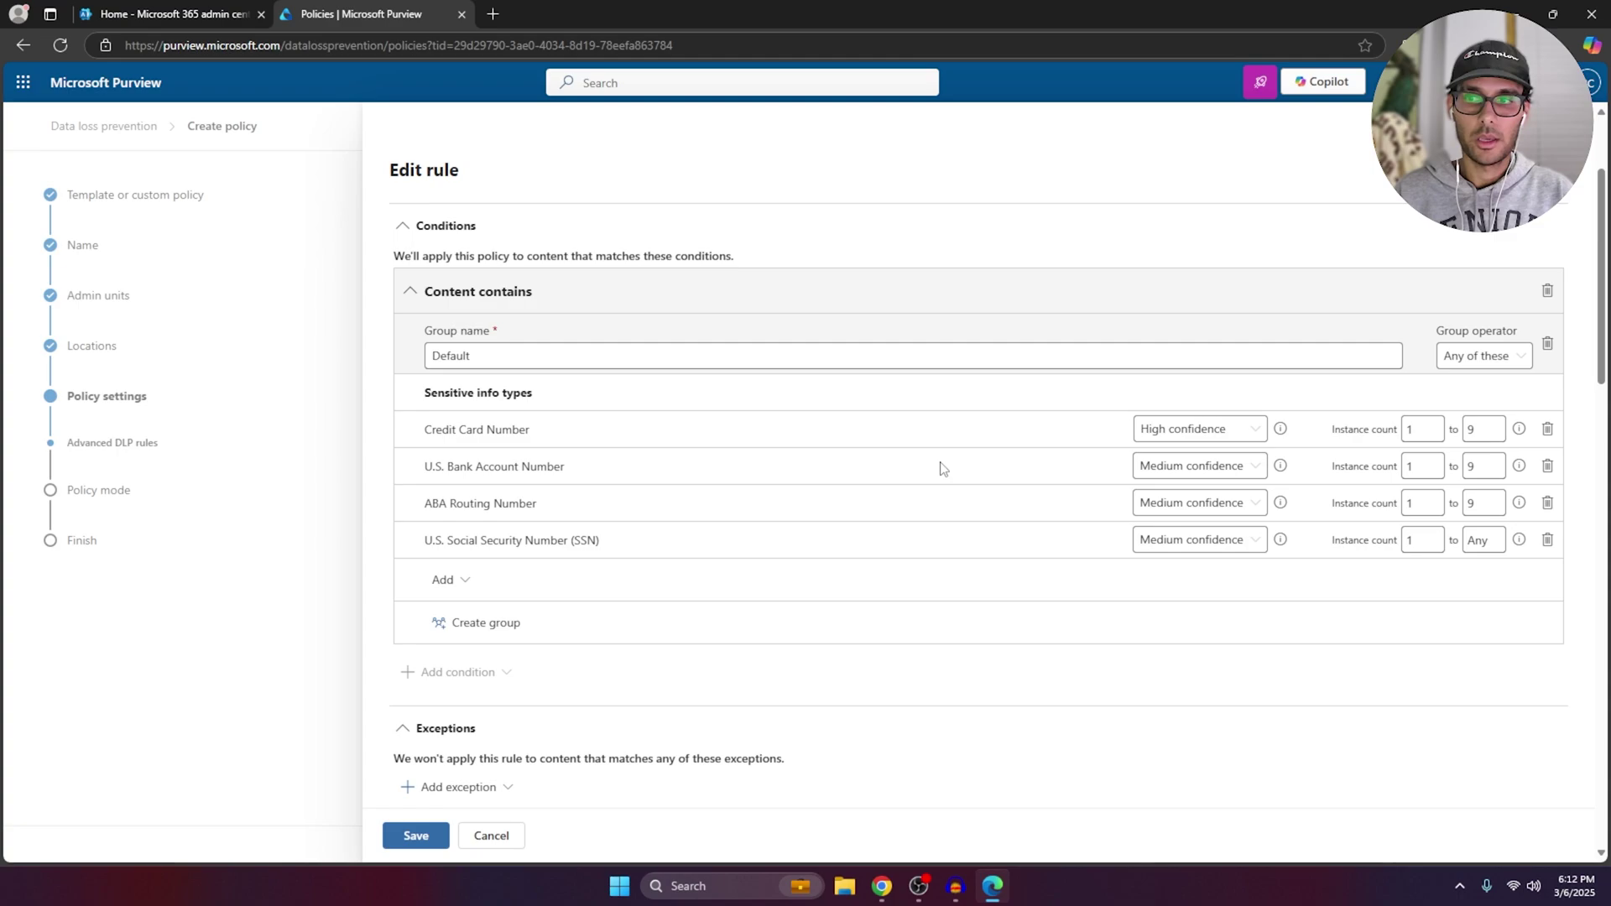
# Set the upper instance count to Any for the ABA Routing Number, U.S. Bank Account Number and Credit Card Number
pyautogui.doubleClick(1491, 537)
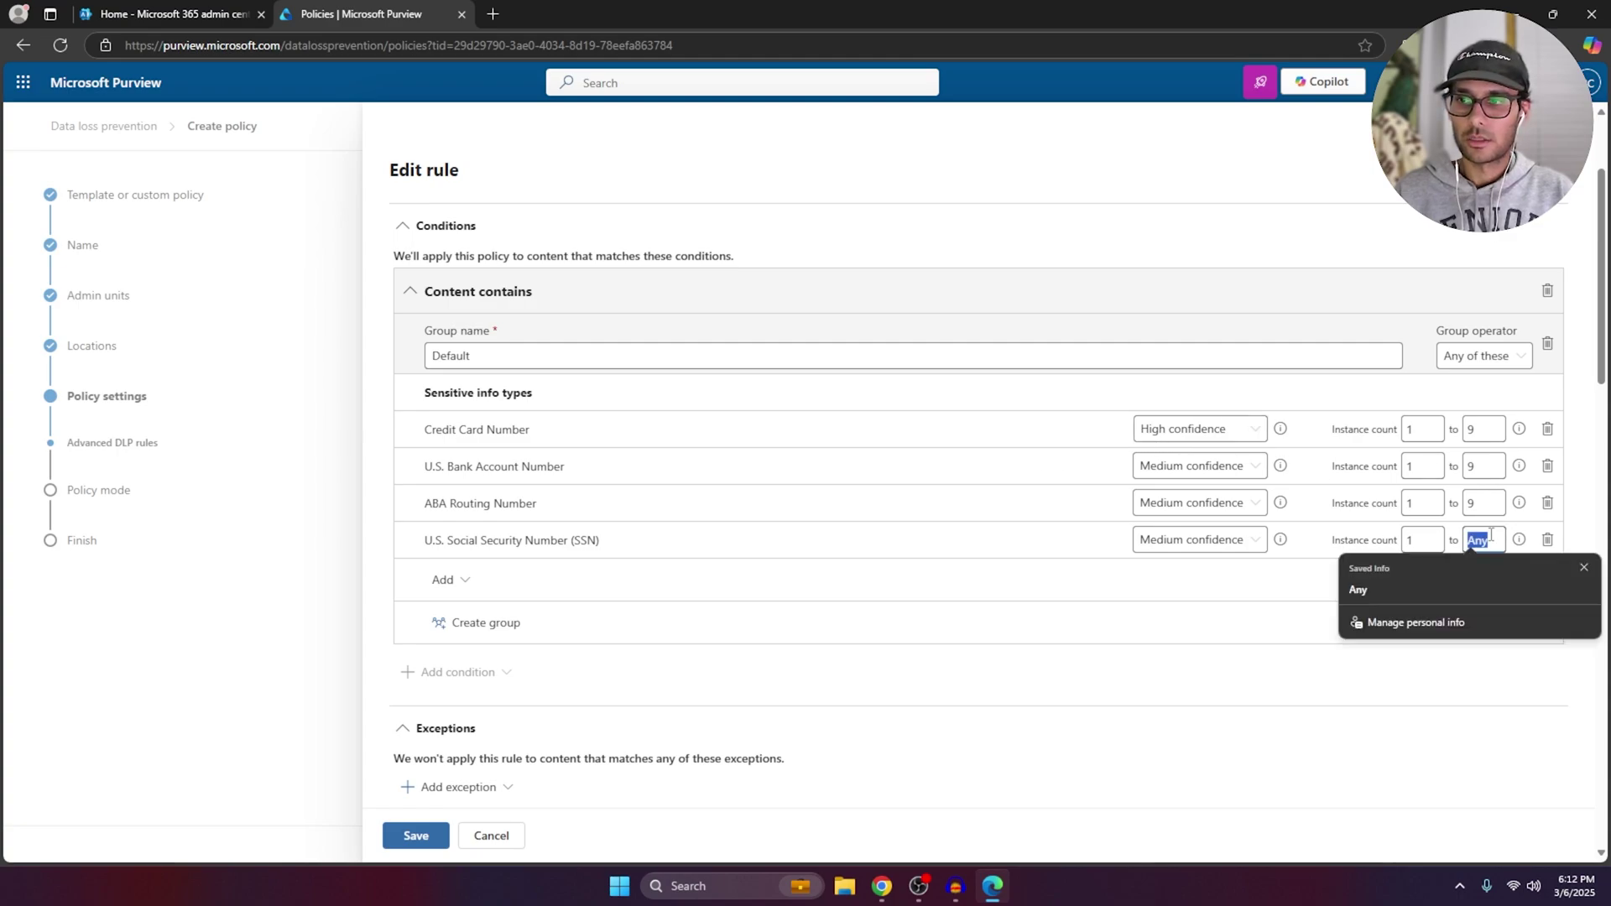
pyautogui.hotkey('ctrl', 'c')
pyautogui.doubleClick(1487, 503)
pyautogui.hotkey('ctrl', 'v')
pyautogui.doubleClick(1482, 462)
pyautogui.hotkey('ctrl', 'v')
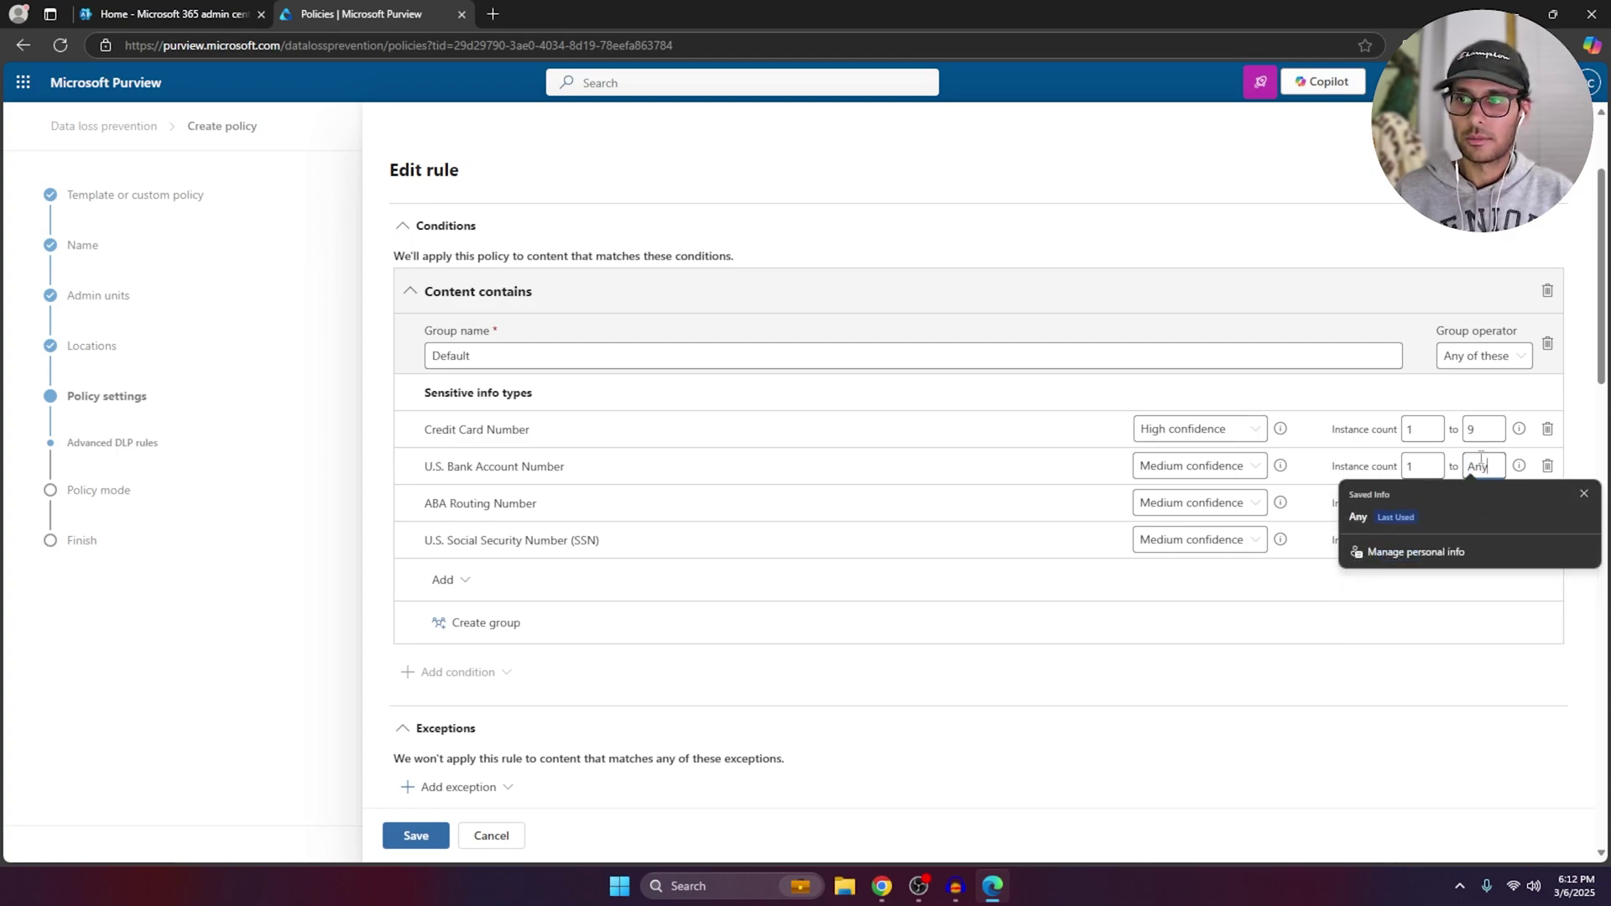
pyautogui.doubleClick(1484, 429)
pyautogui.hotkey('ctrl', 'v')
pyautogui.click(930, 402)
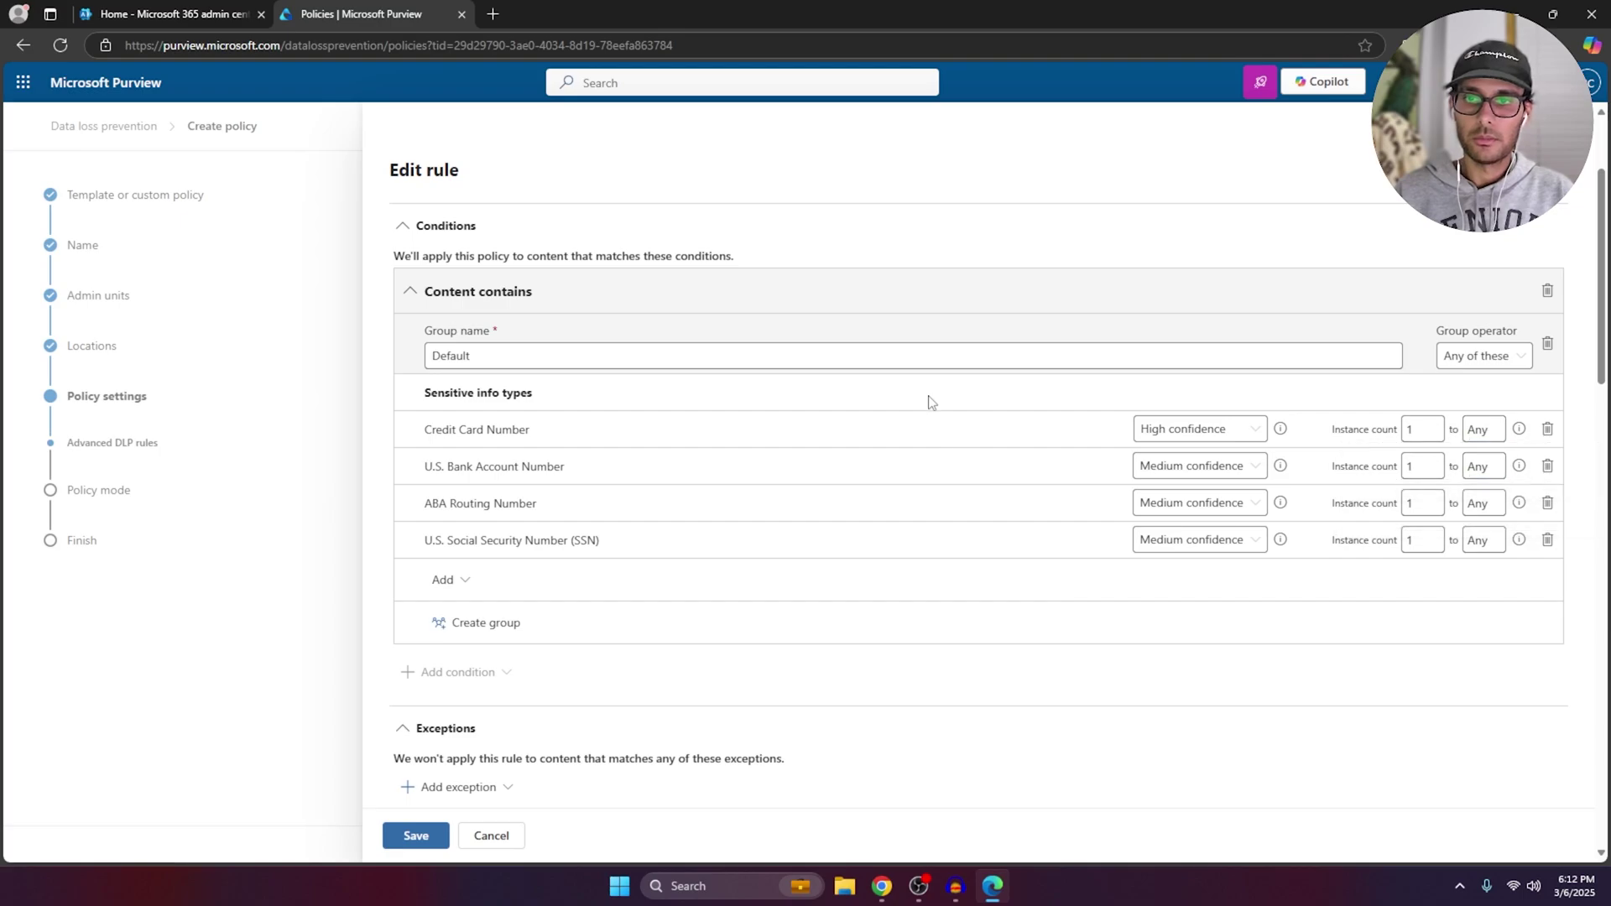
# Review the rule's sensitive info types, the actions available to add, and the user notification settings without changing them
pyautogui.scroll(-3, 930, 402)
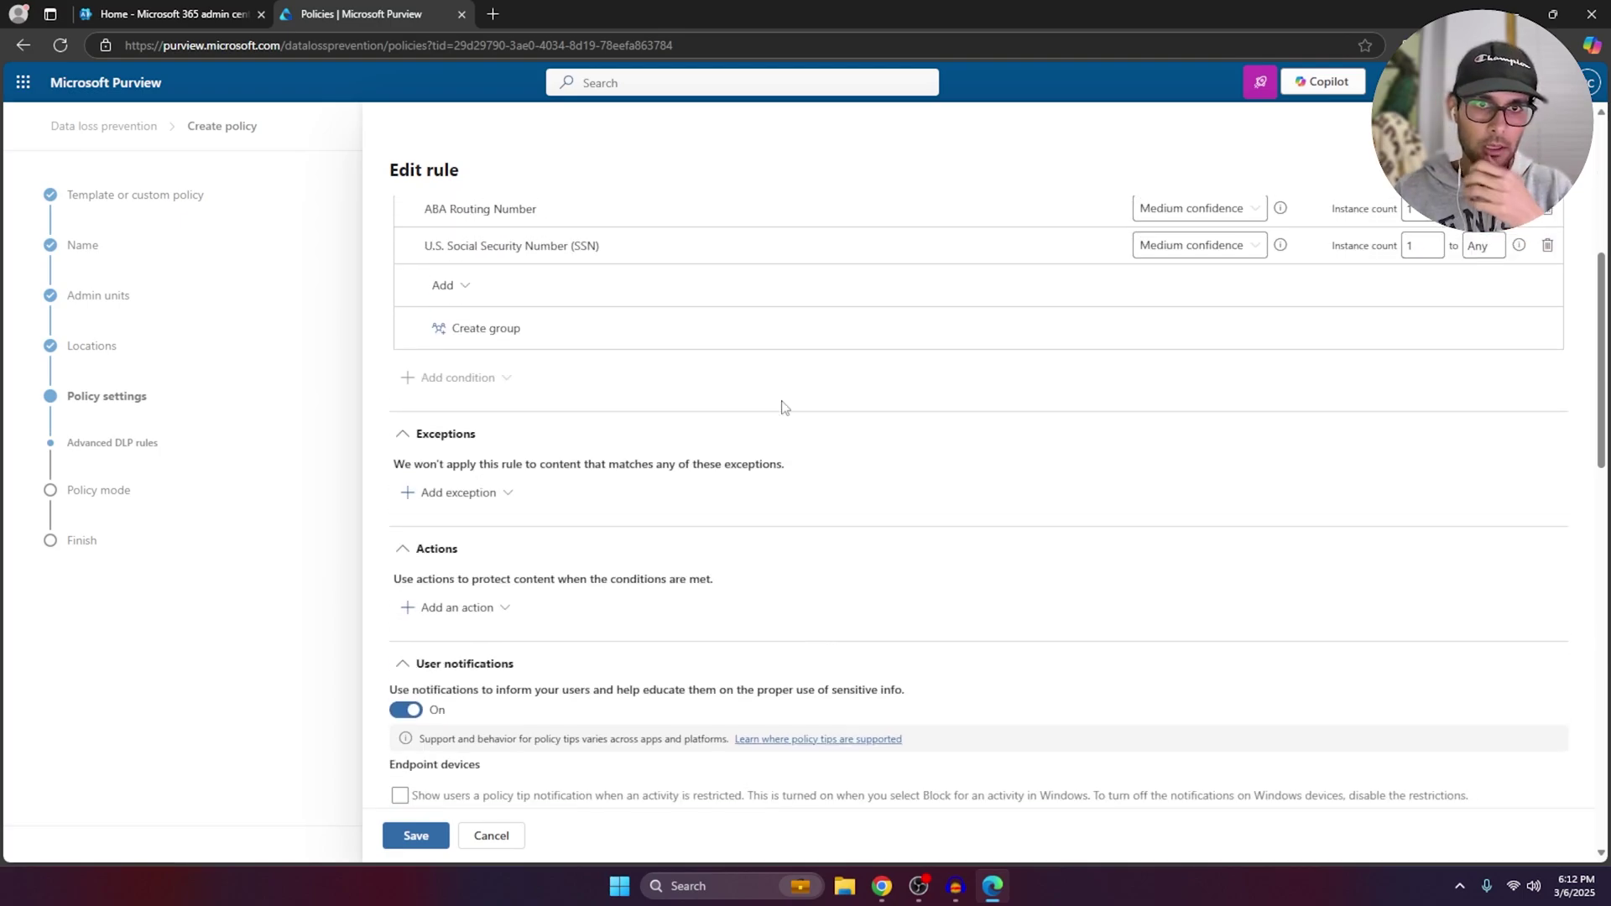
pyautogui.scroll(2, 782, 407)
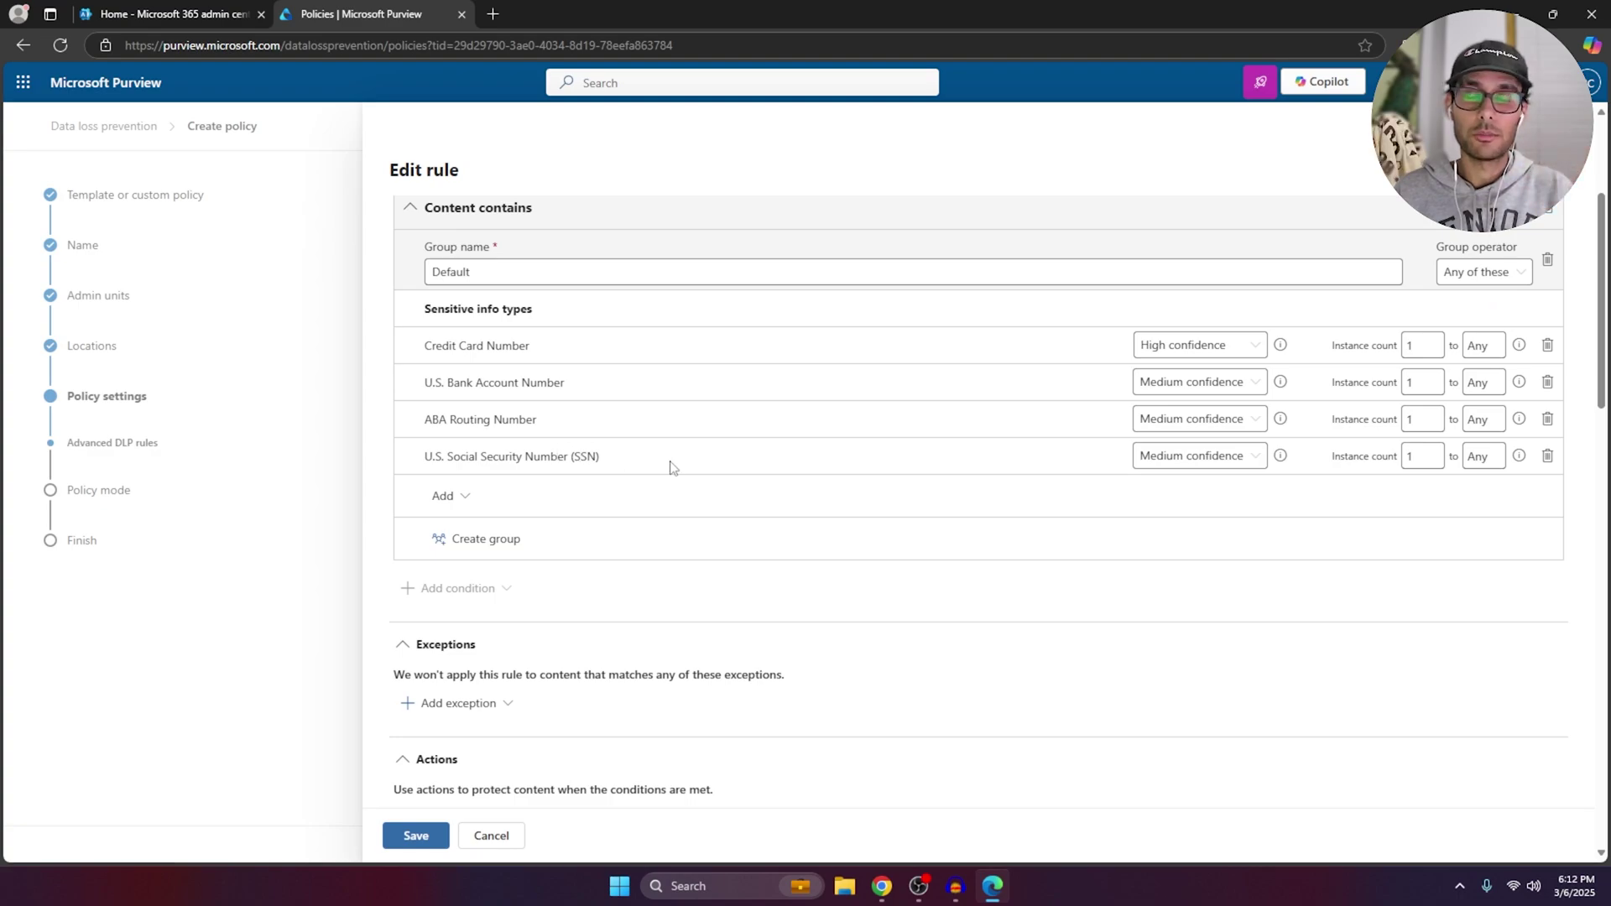
pyautogui.scroll(-2, 558, 533)
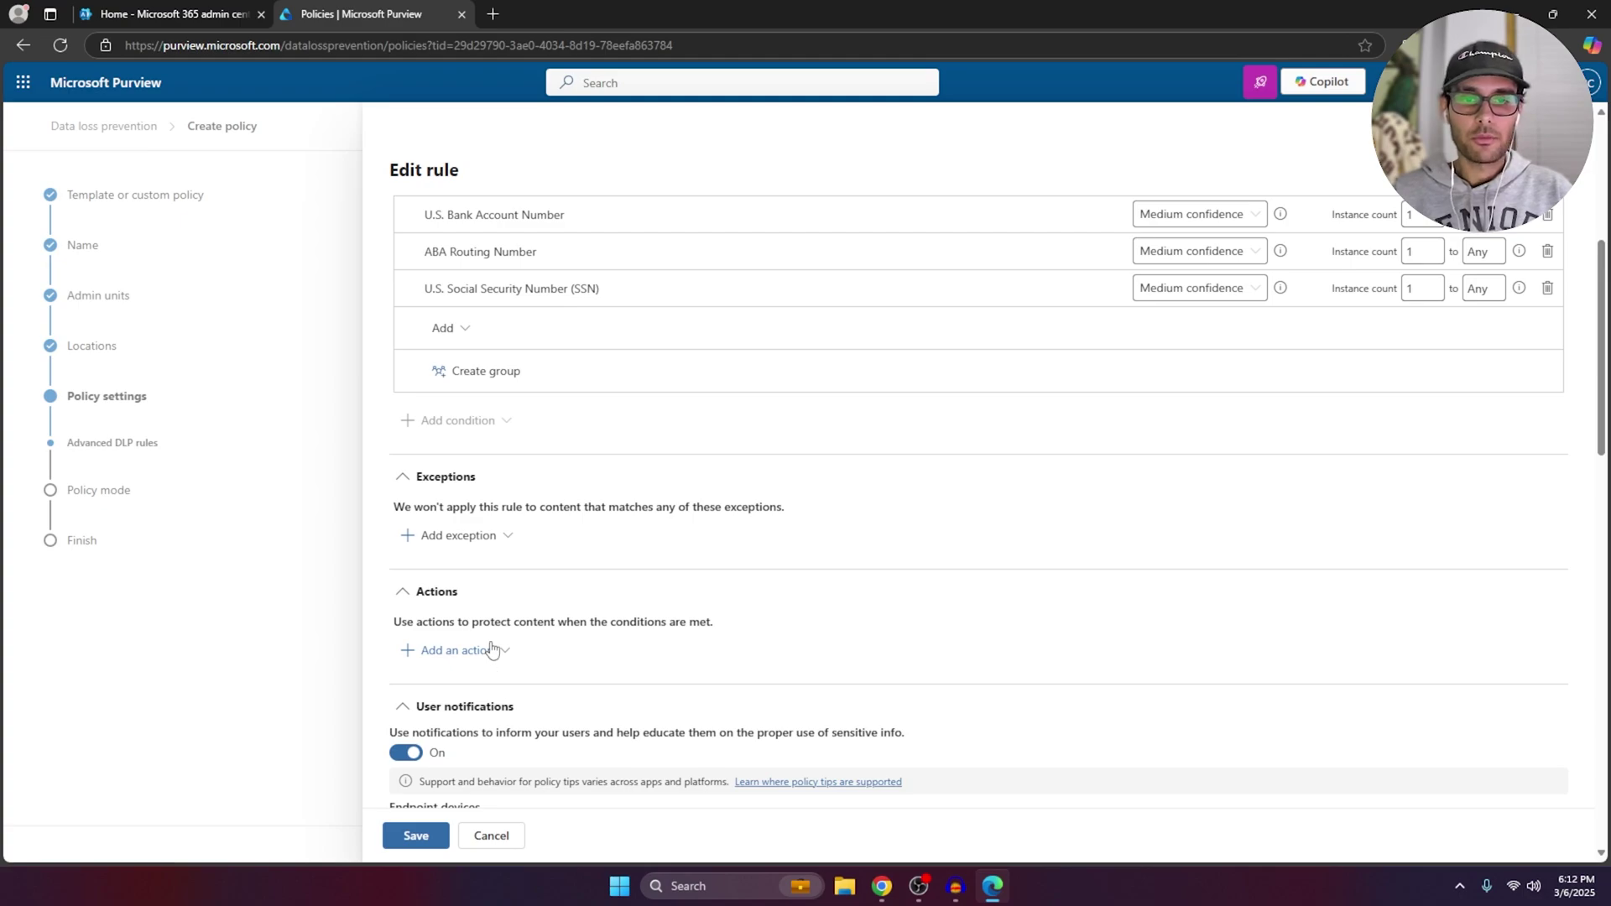
pyautogui.scroll(-1, 493, 590)
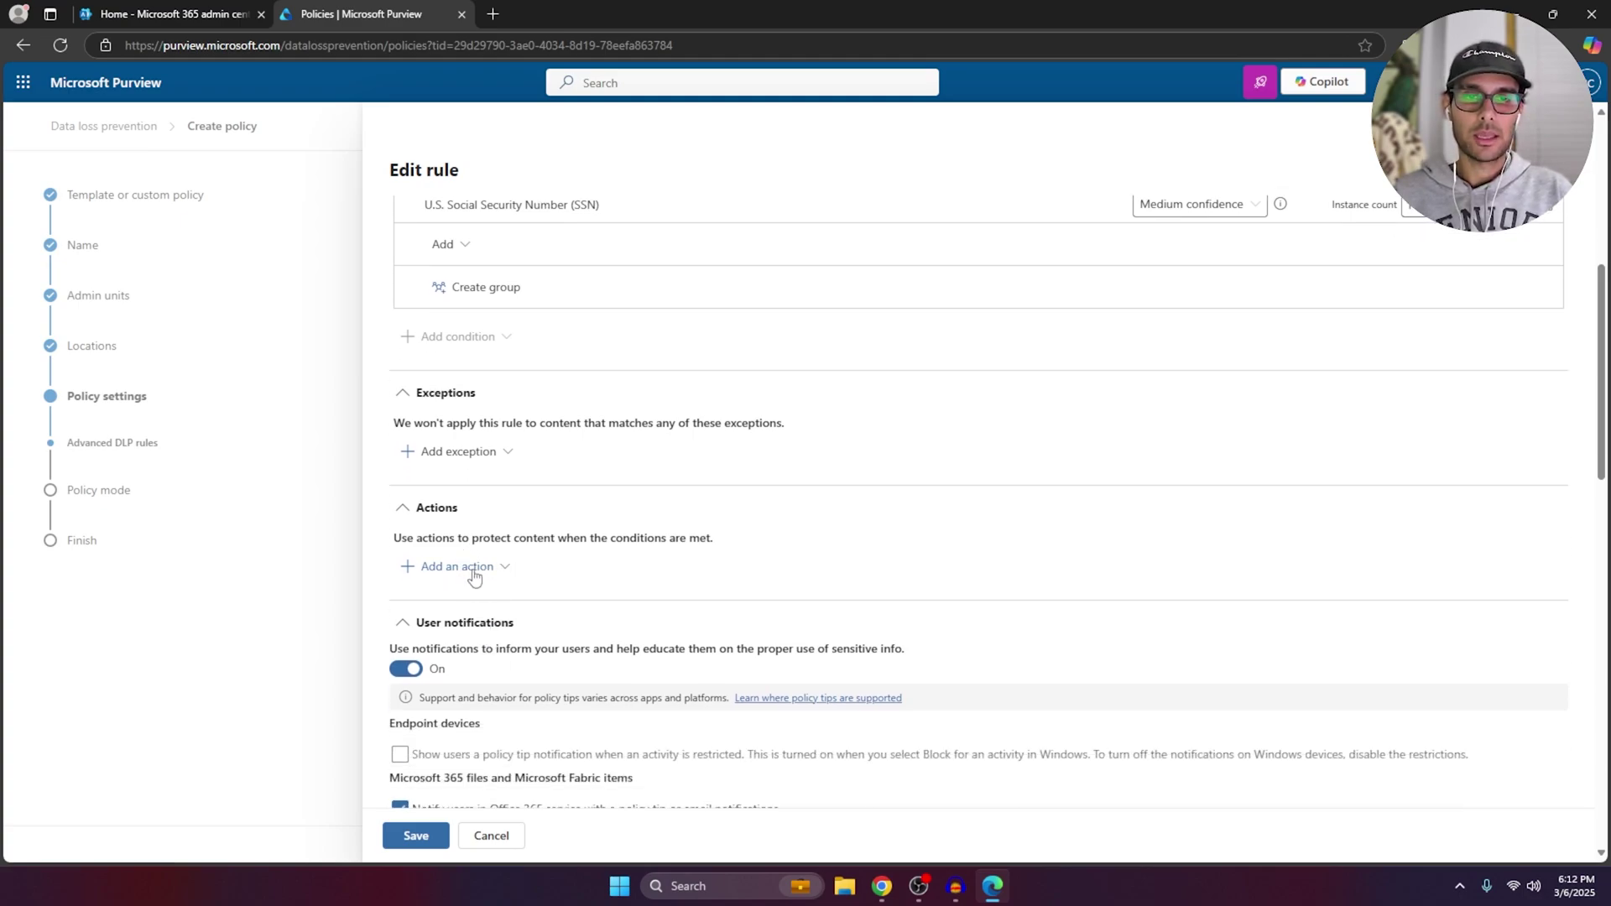
pyautogui.click(474, 570)
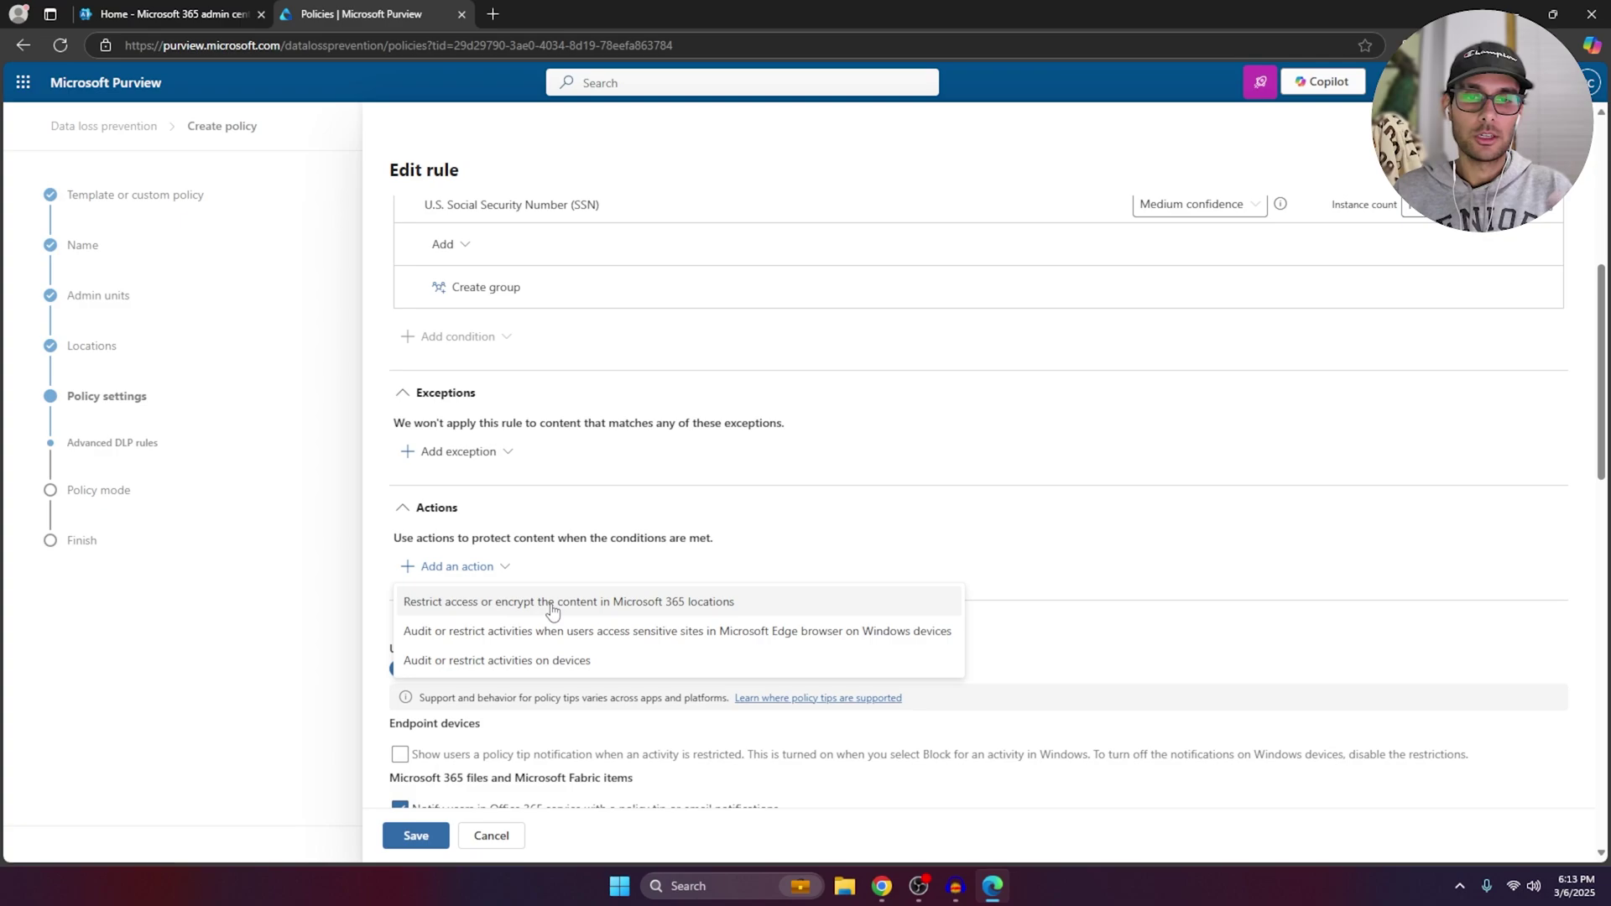
pyautogui.click(632, 549)
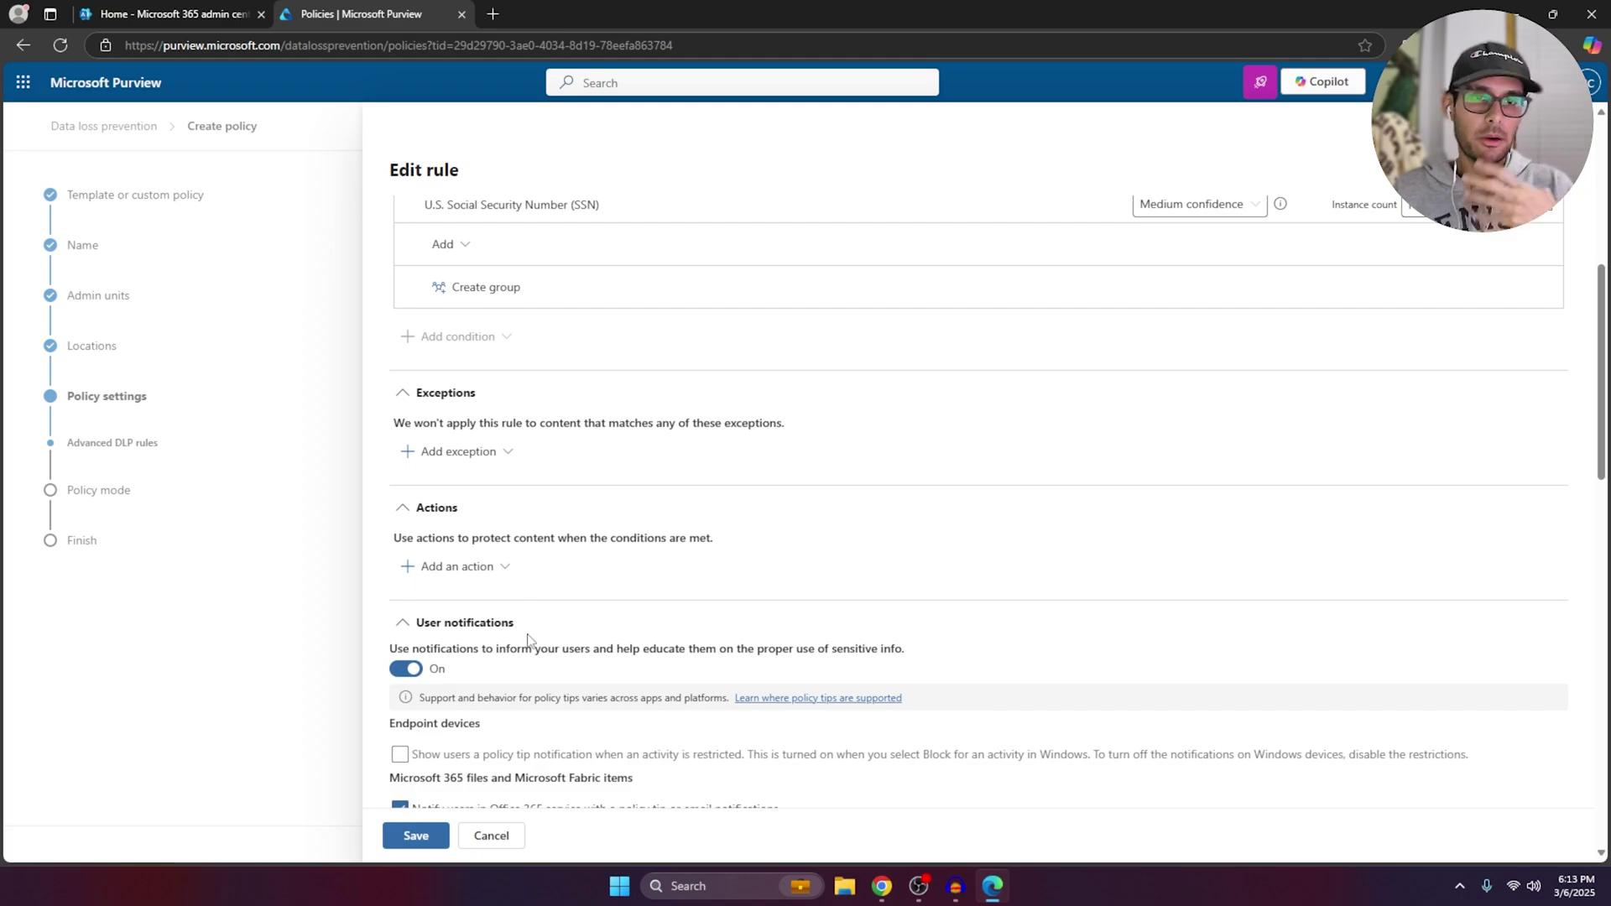
pyautogui.scroll(-1, 529, 641)
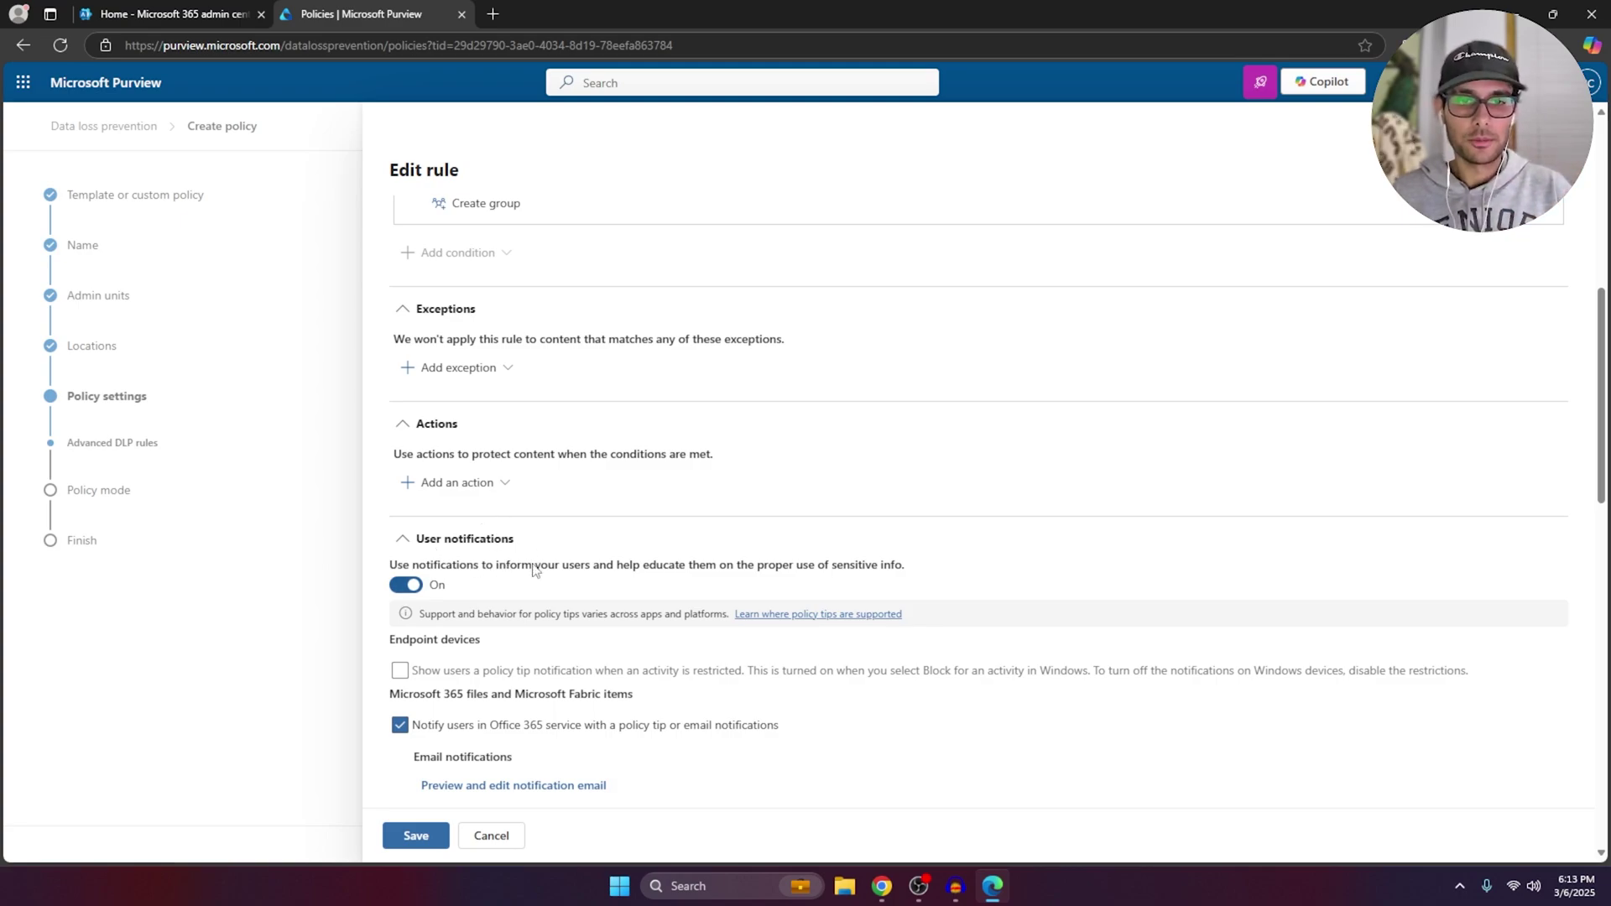
pyautogui.scroll(-2, 533, 571)
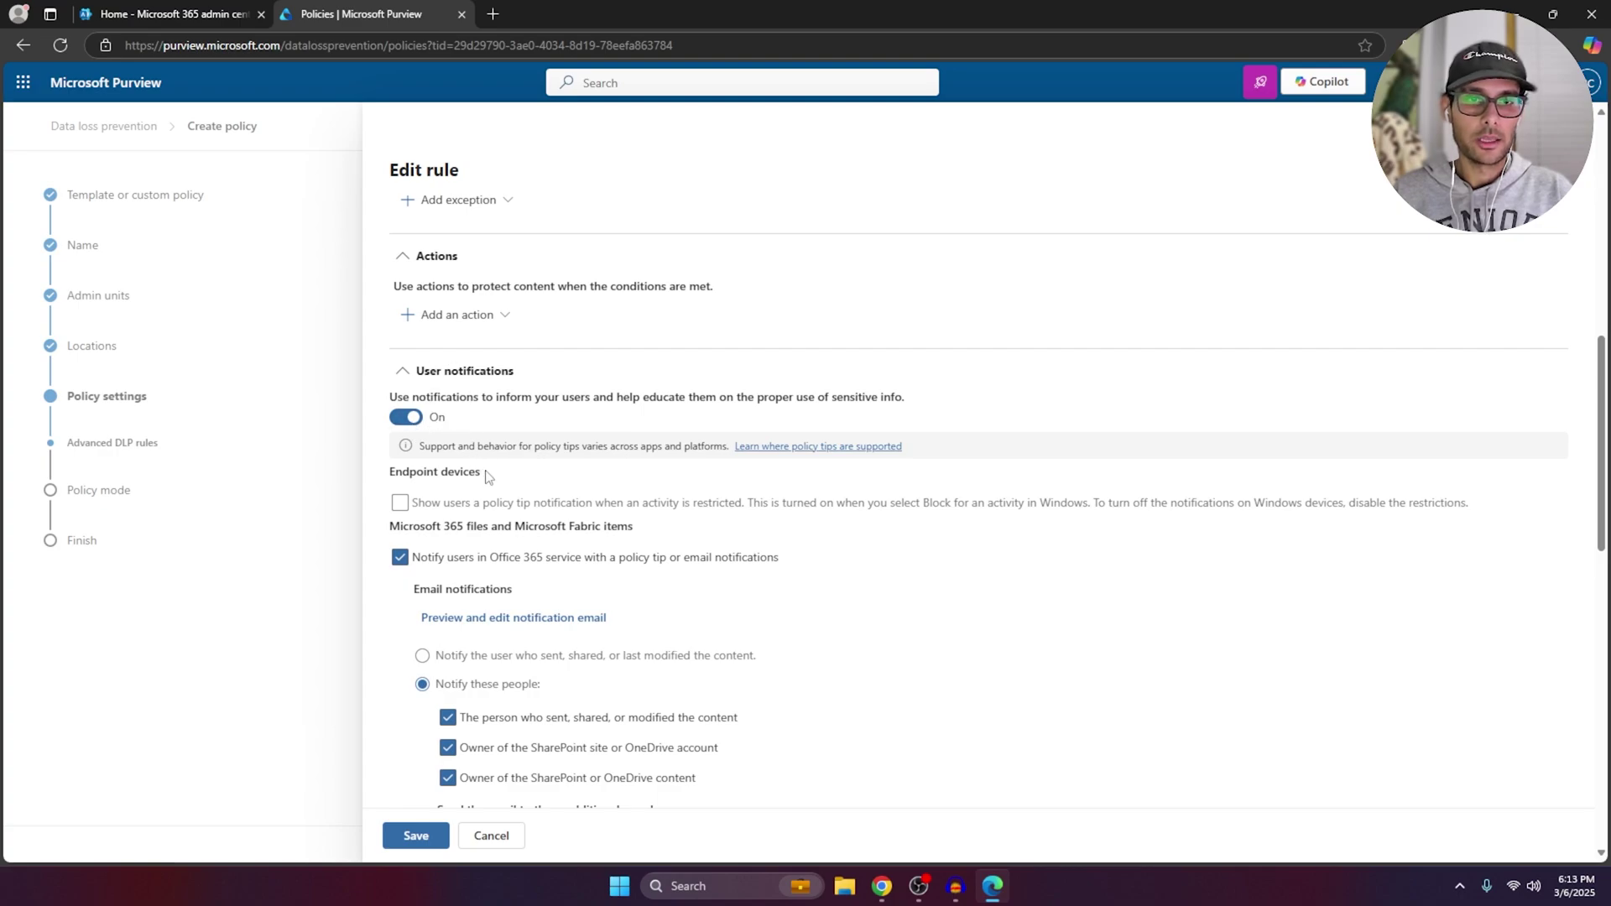
pyautogui.scroll(-1, 500, 511)
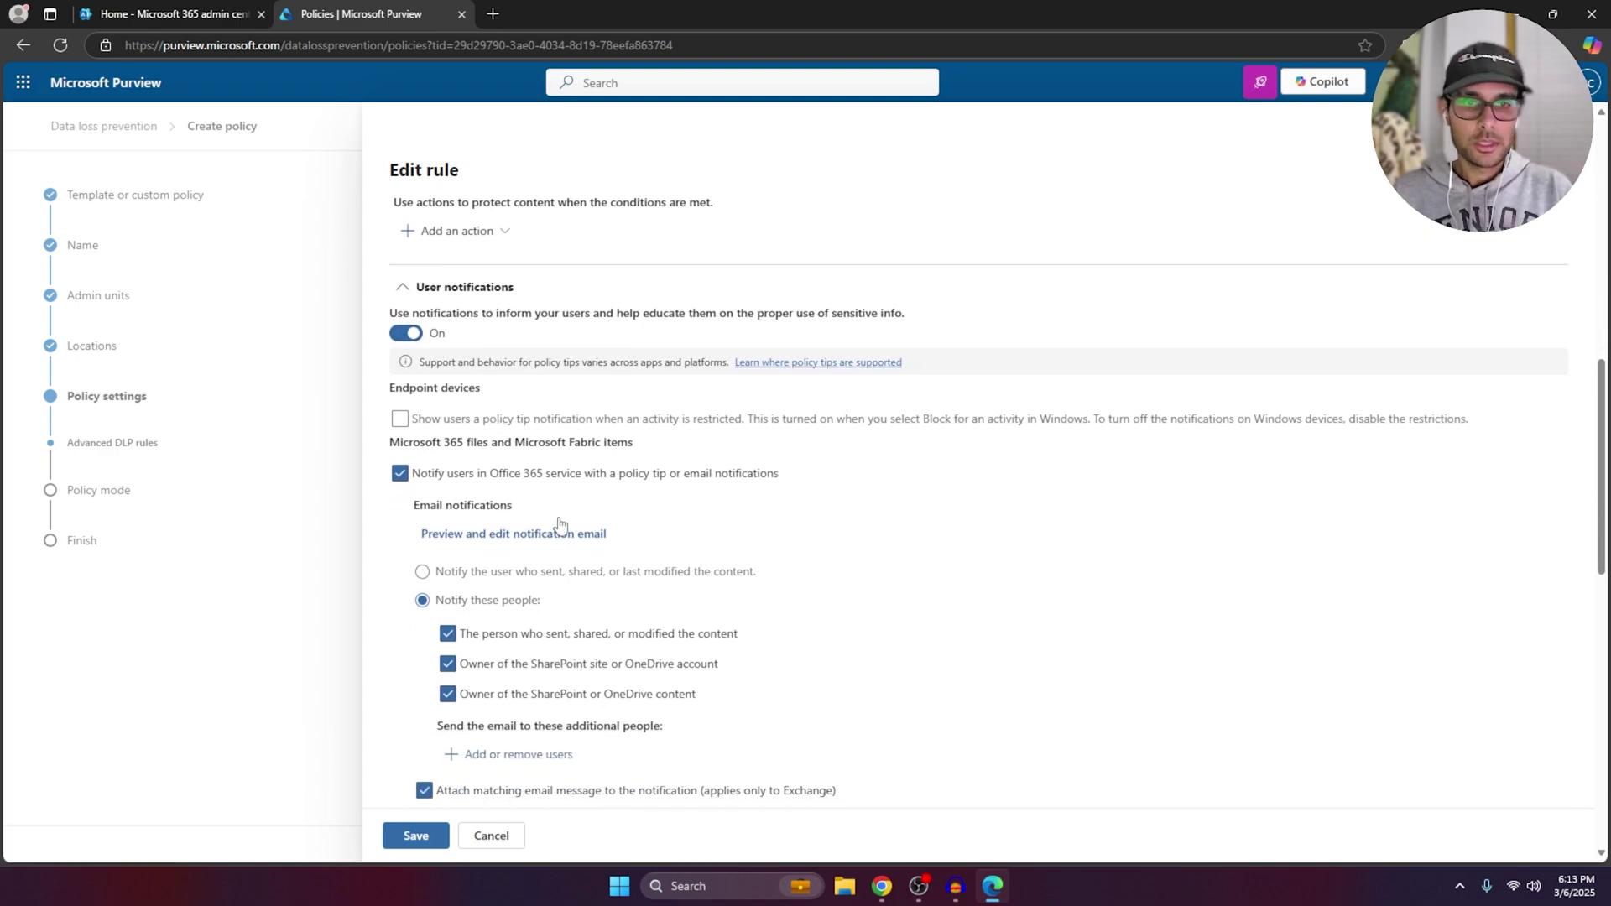
# Review the low-volume rule's email notification recipients and the list of additional people, closing the list without adding anyone
pyautogui.scroll(-1, 557, 529)
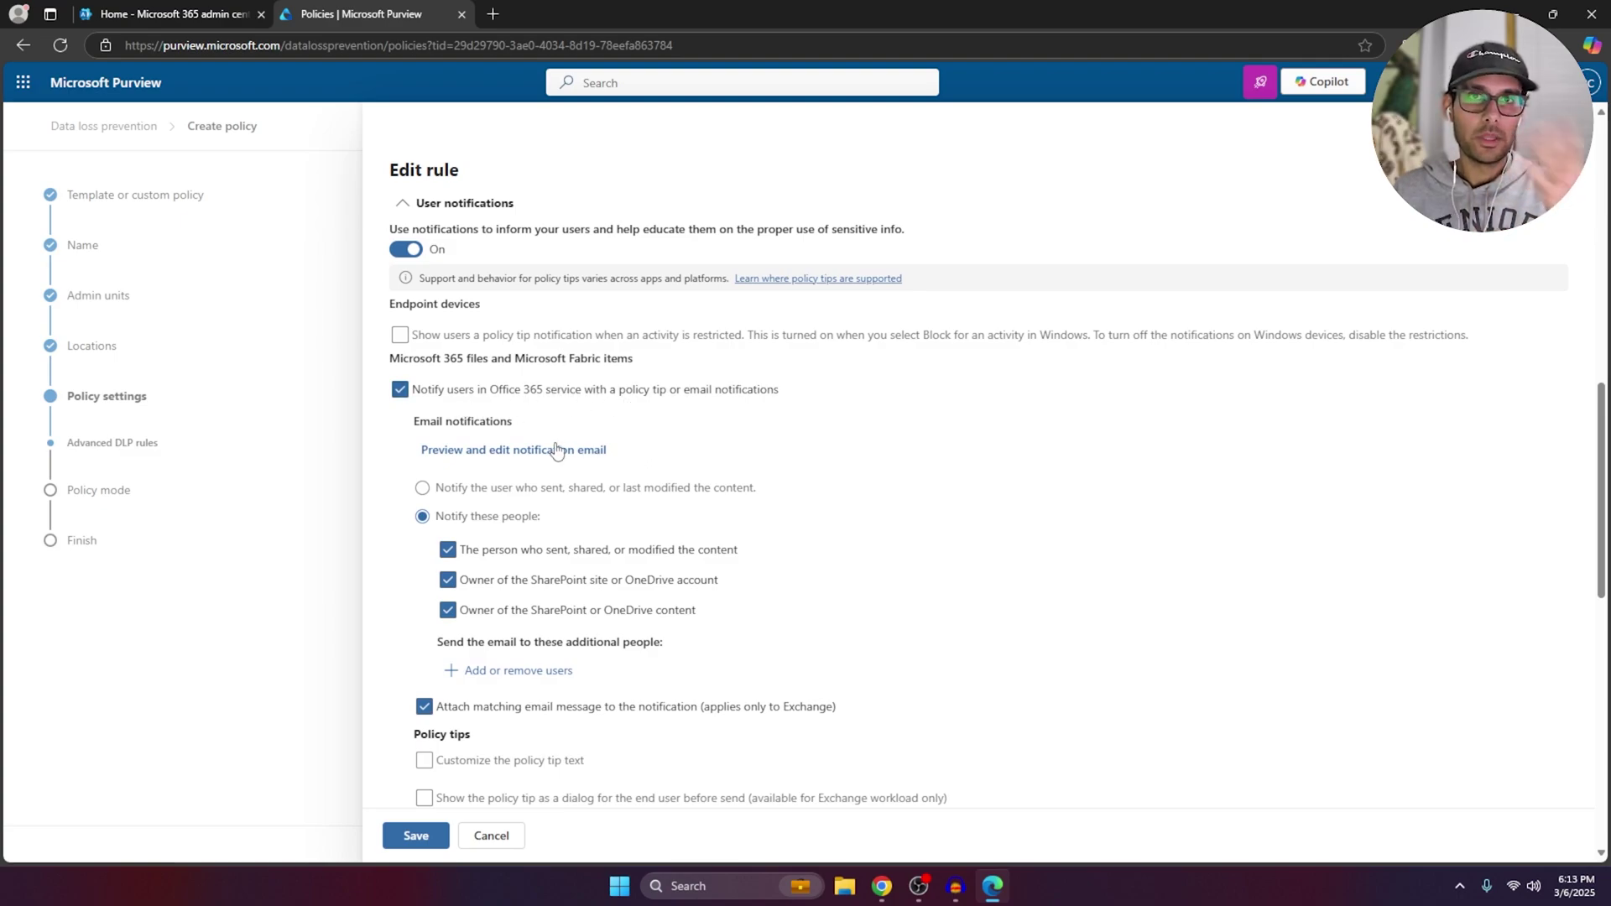
pyautogui.scroll(-1, 541, 507)
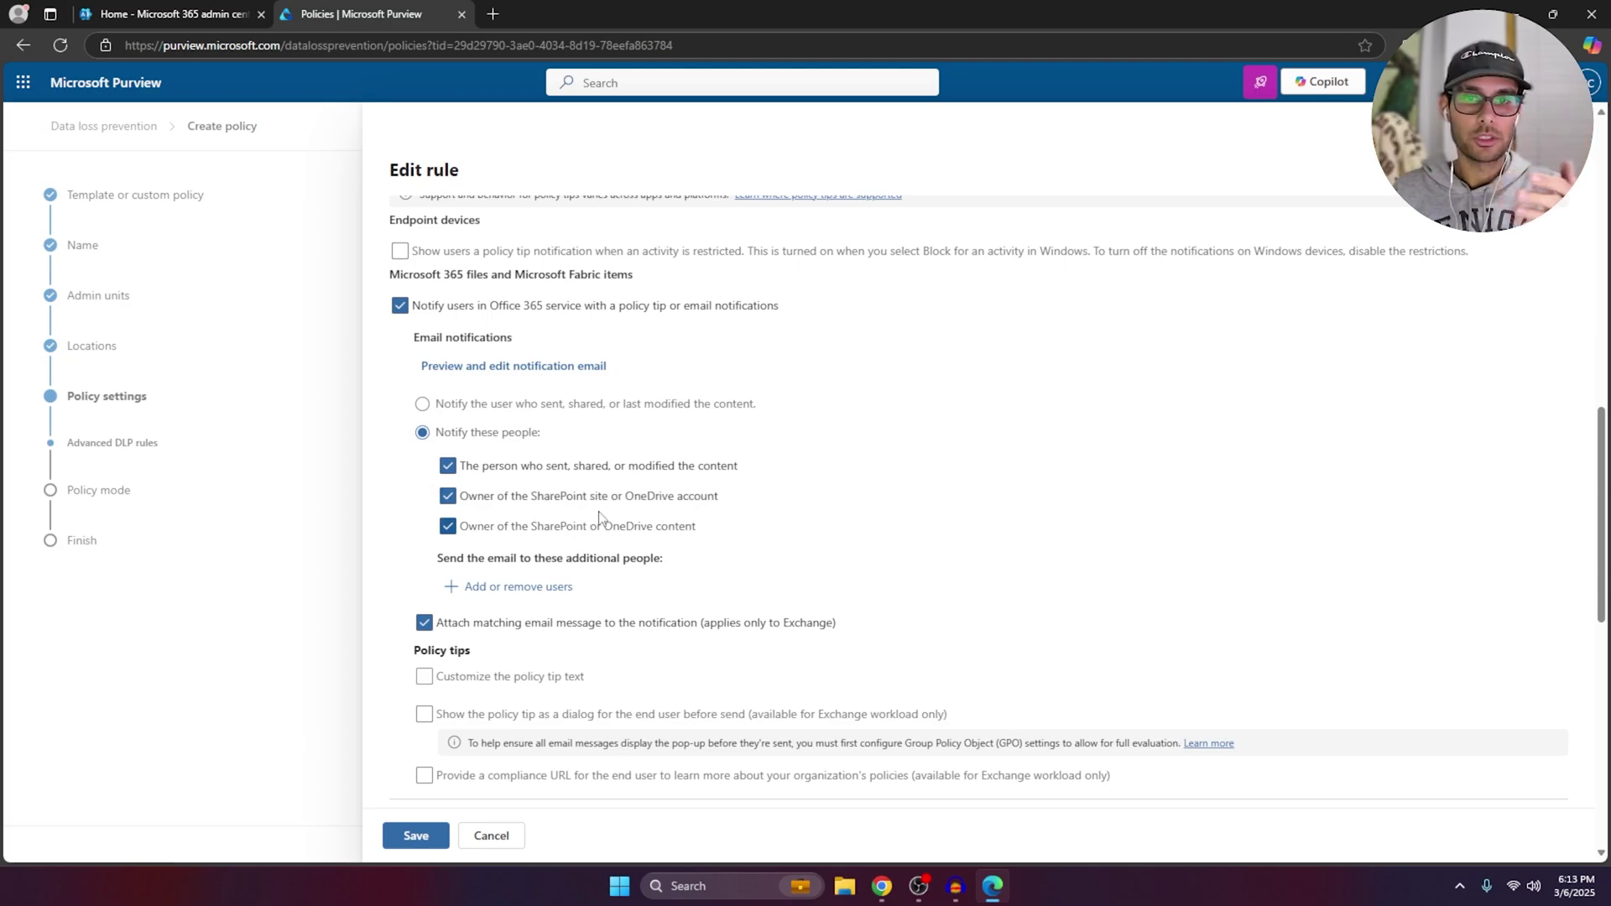
pyautogui.click(544, 587)
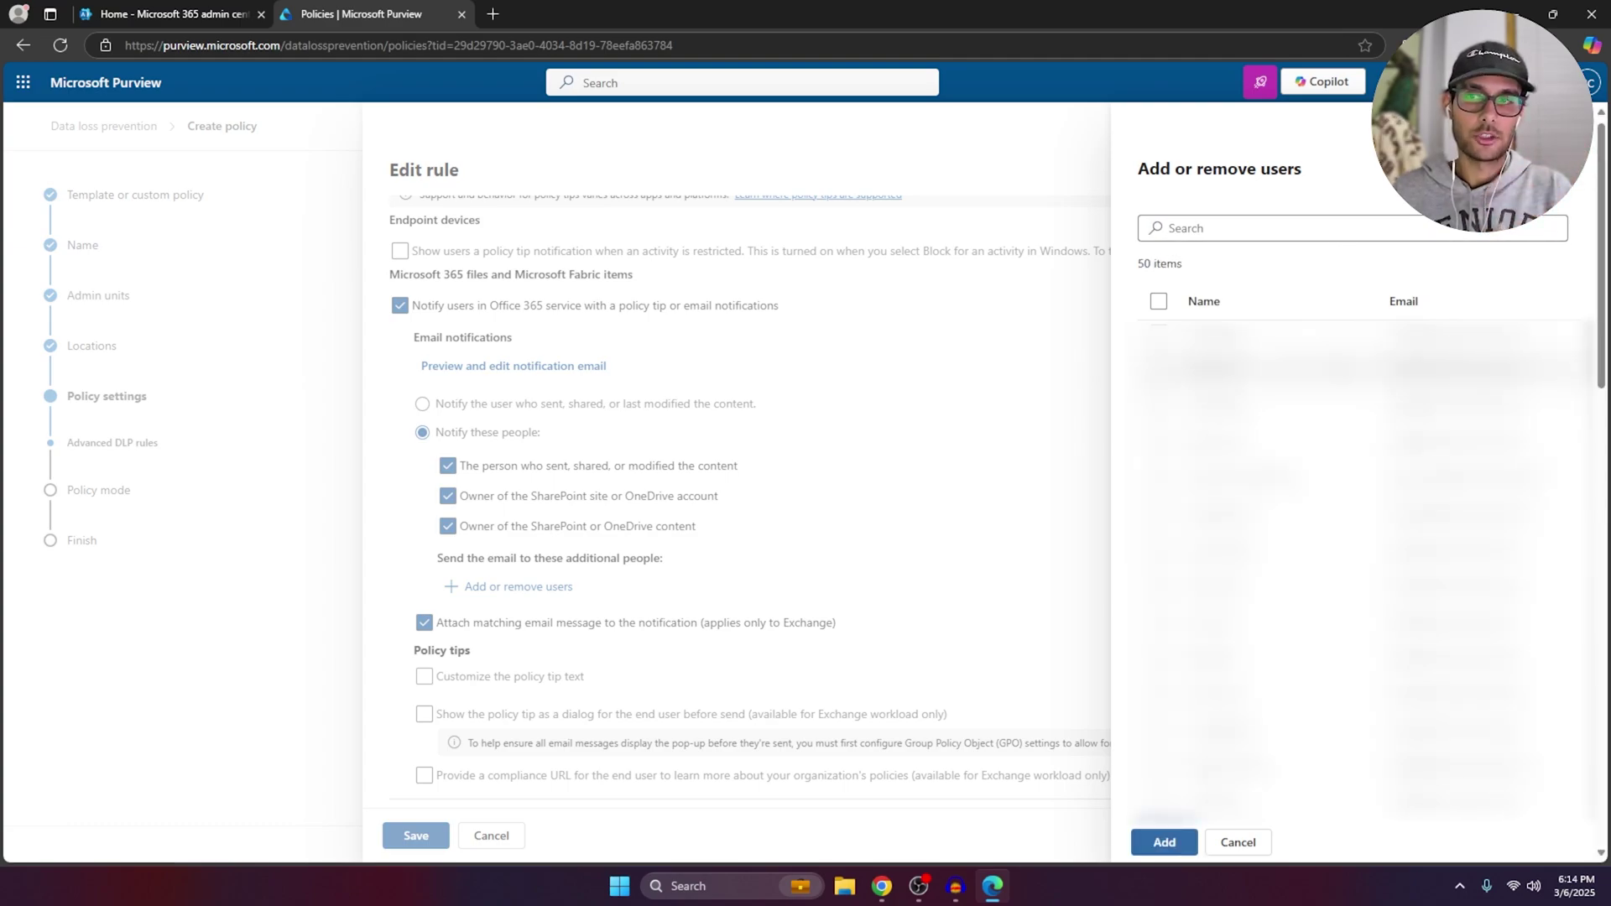
pyautogui.scroll(3, 1460, 419)
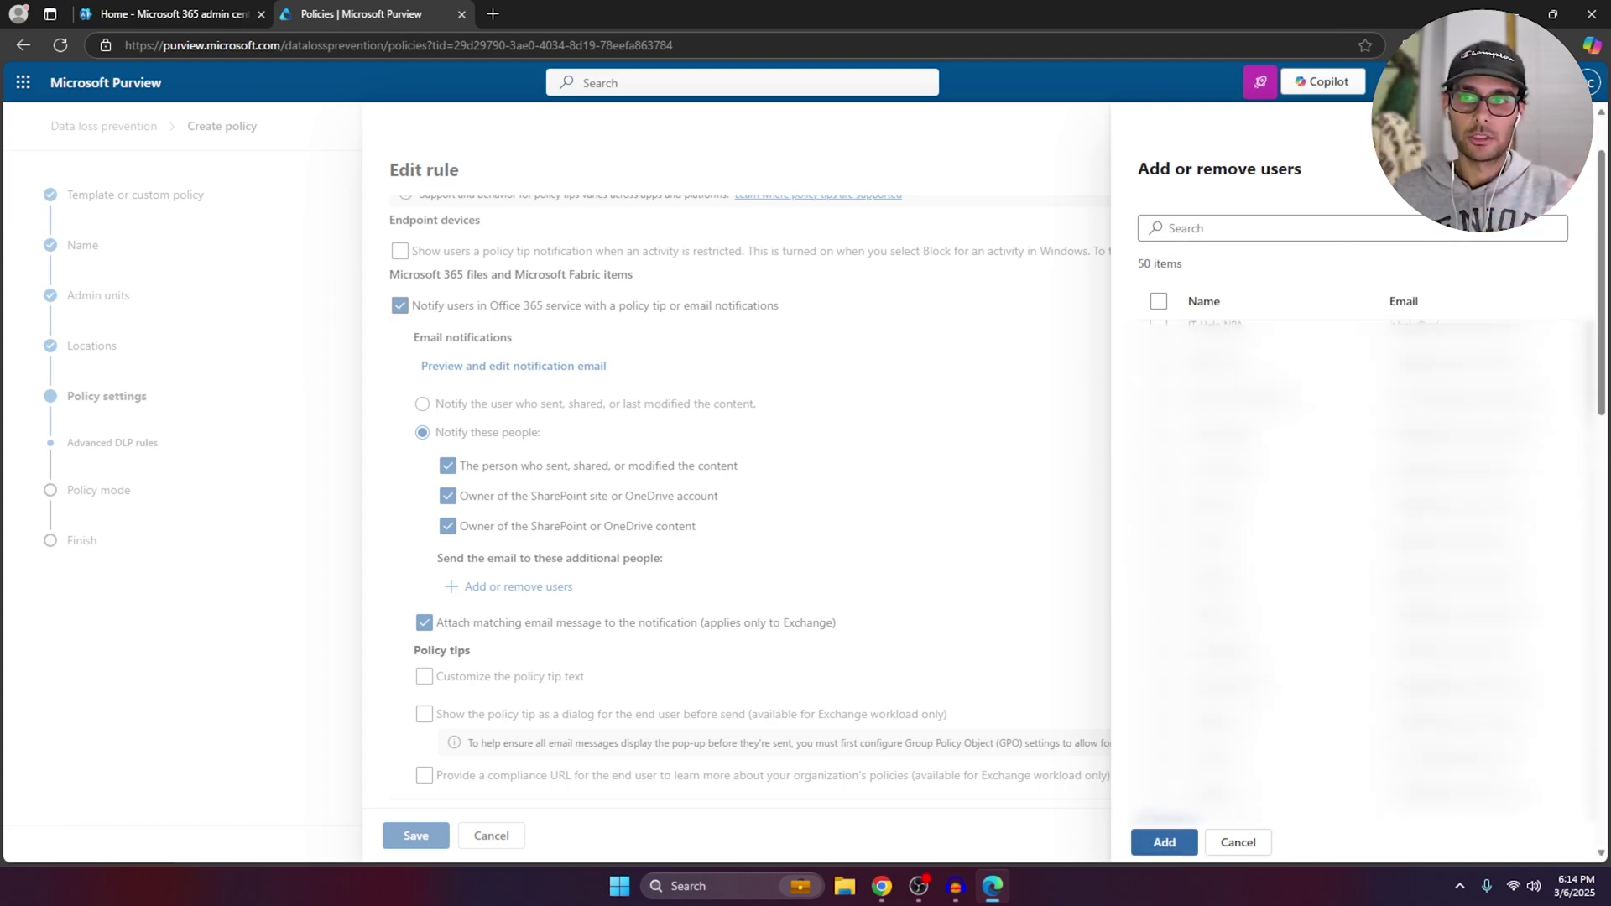
pyautogui.press('Escape')
pyautogui.scroll(-1, 806, 550)
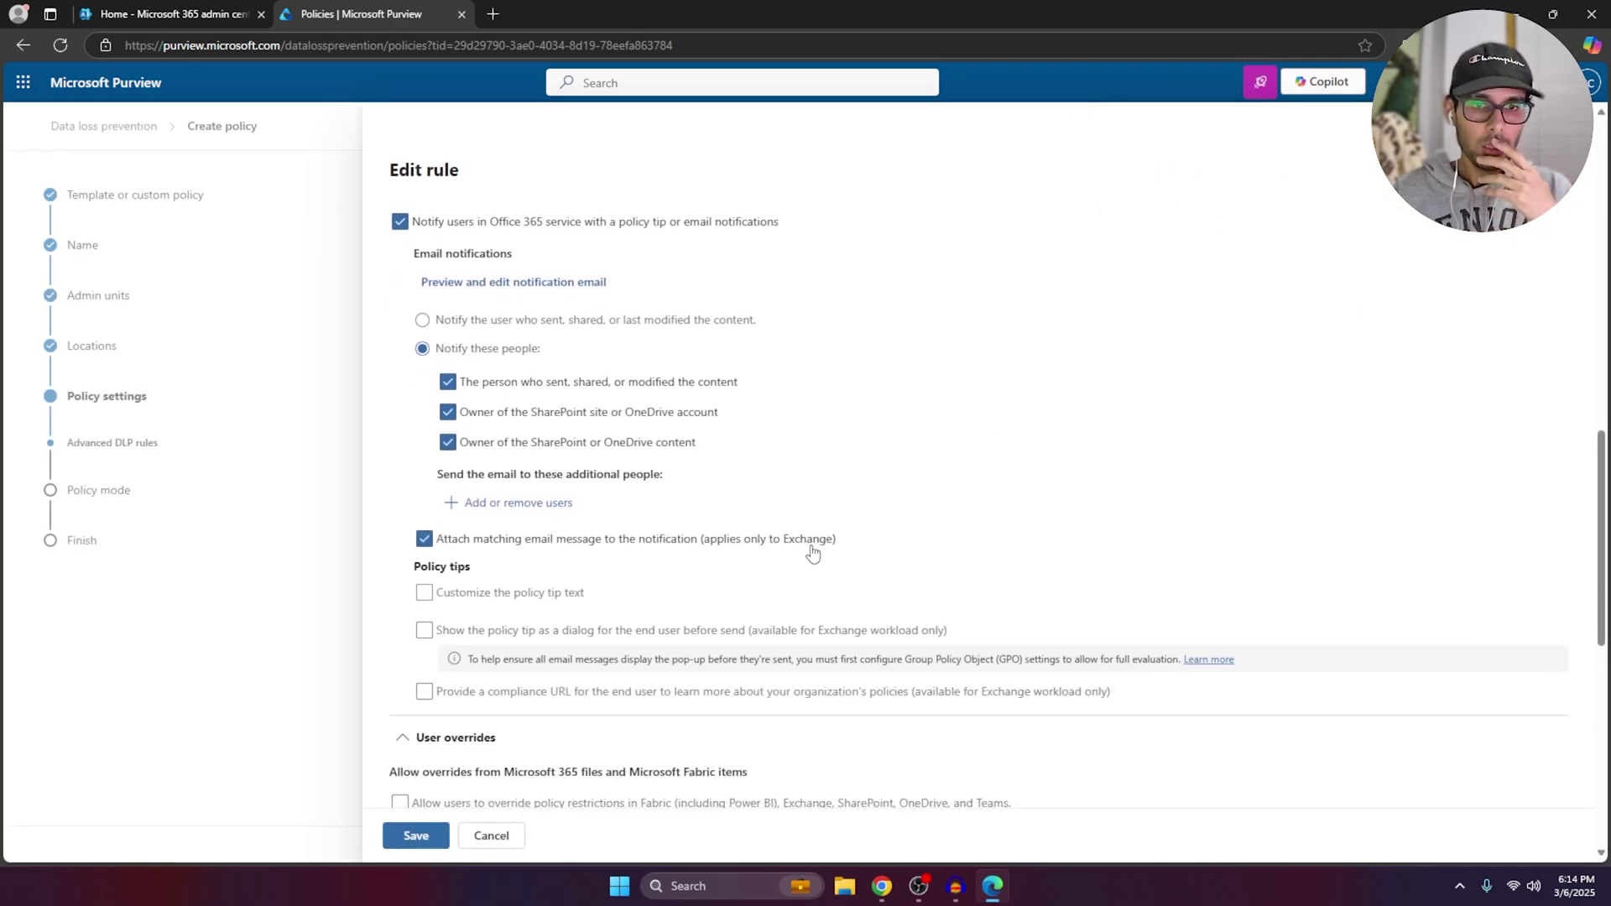
# Try a custom policy tip text reading "This is not allowed!" and turn the customization back off
pyautogui.scroll(-1, 656, 533)
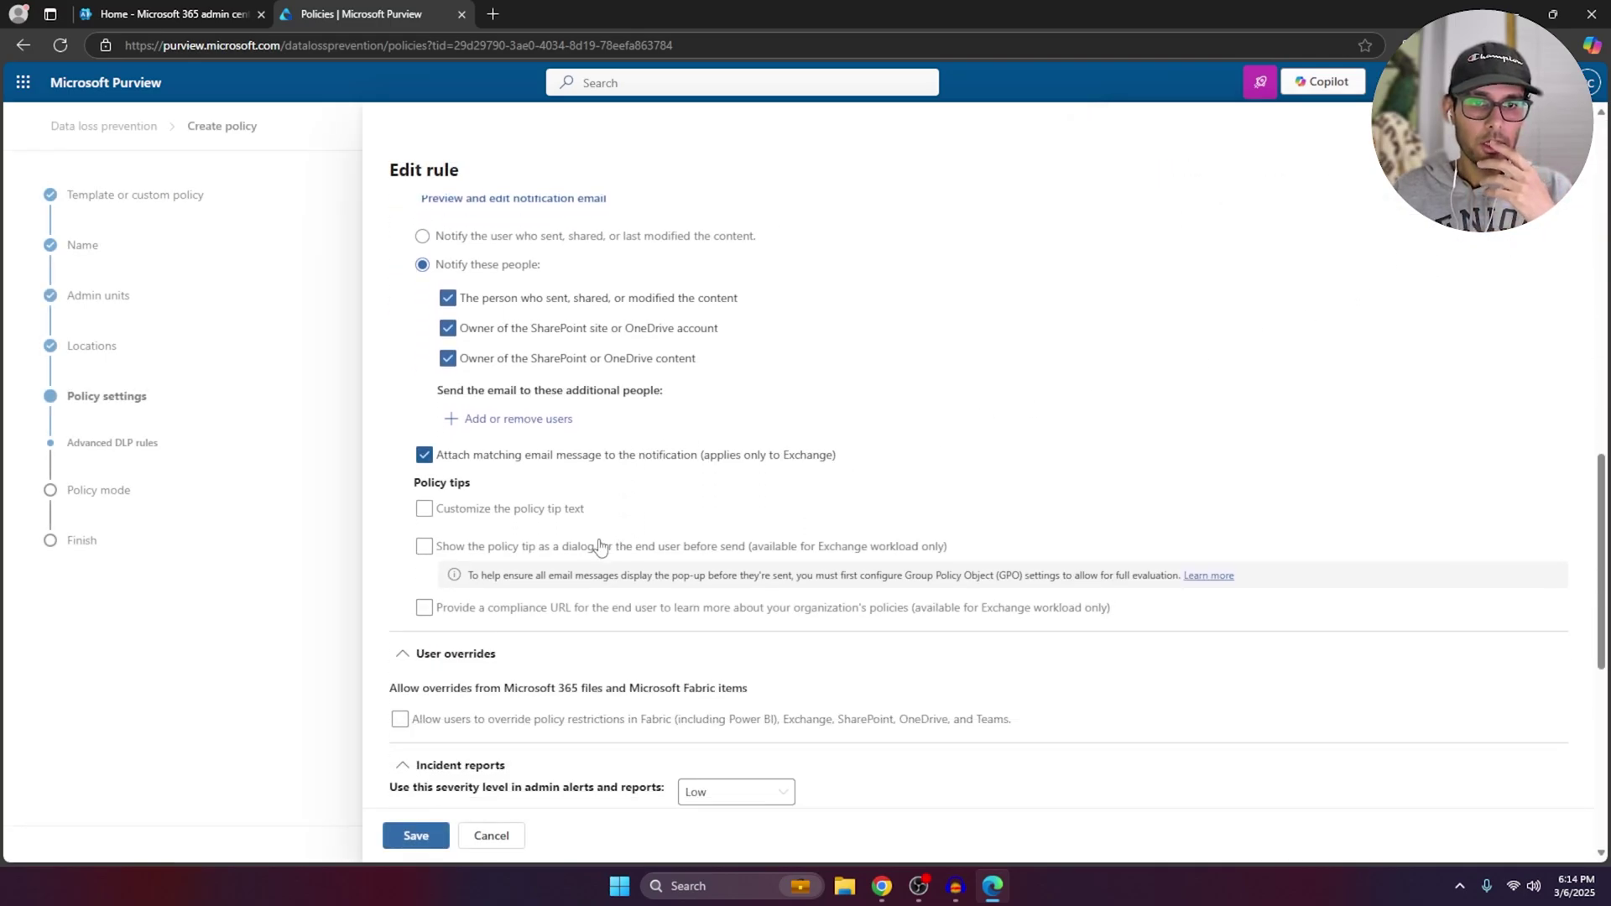
pyautogui.click(437, 520)
pyautogui.click(543, 551)
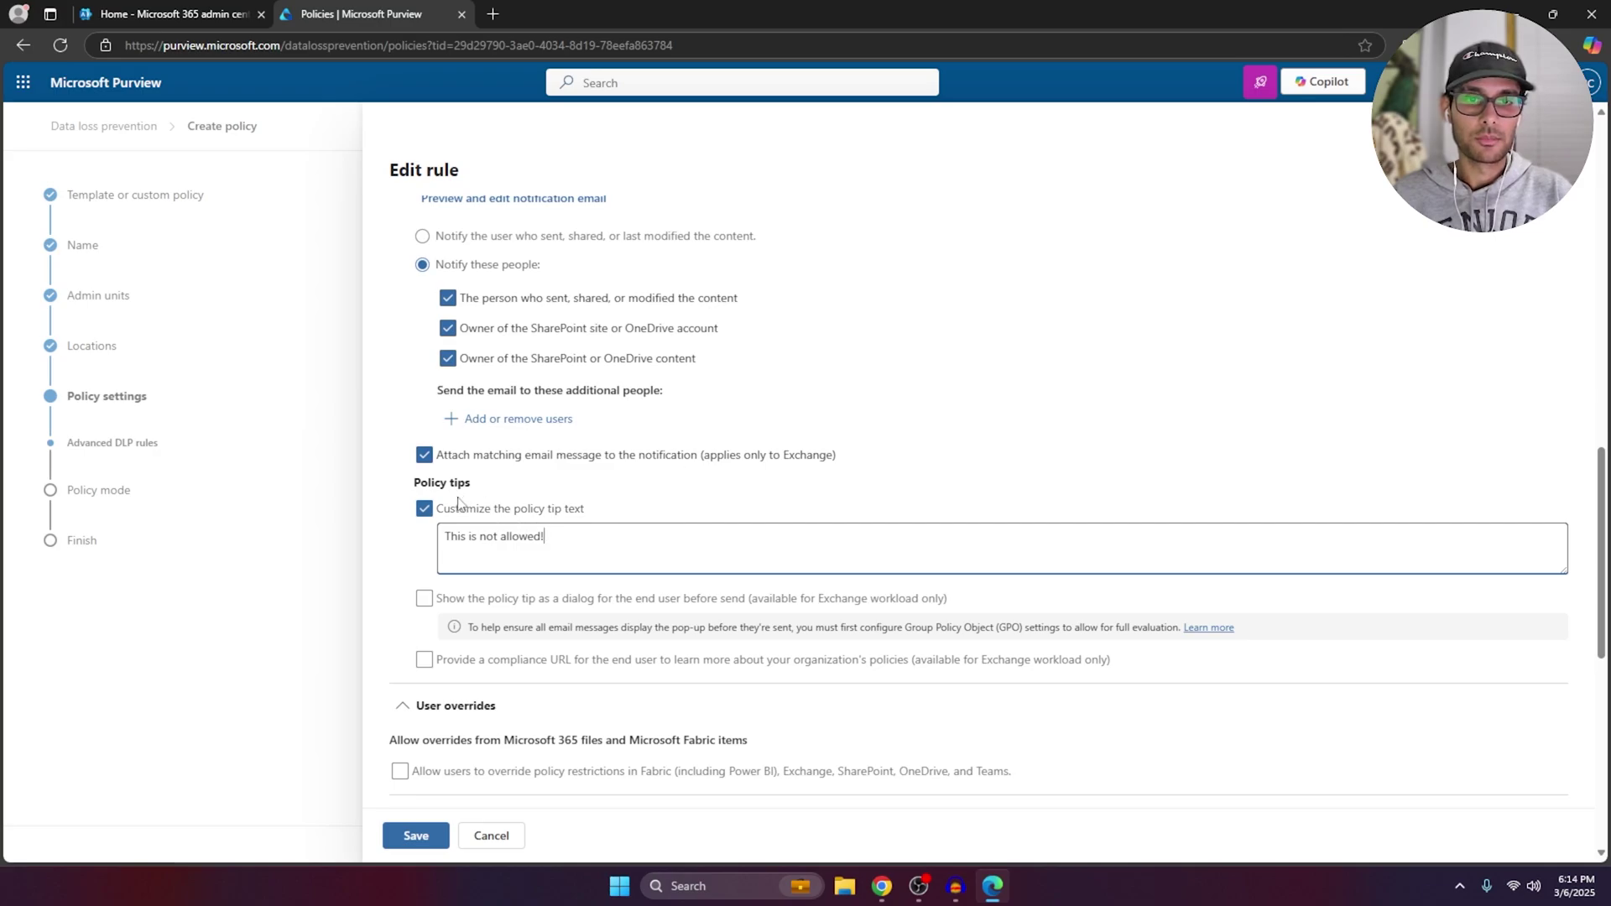
pyautogui.click(435, 514)
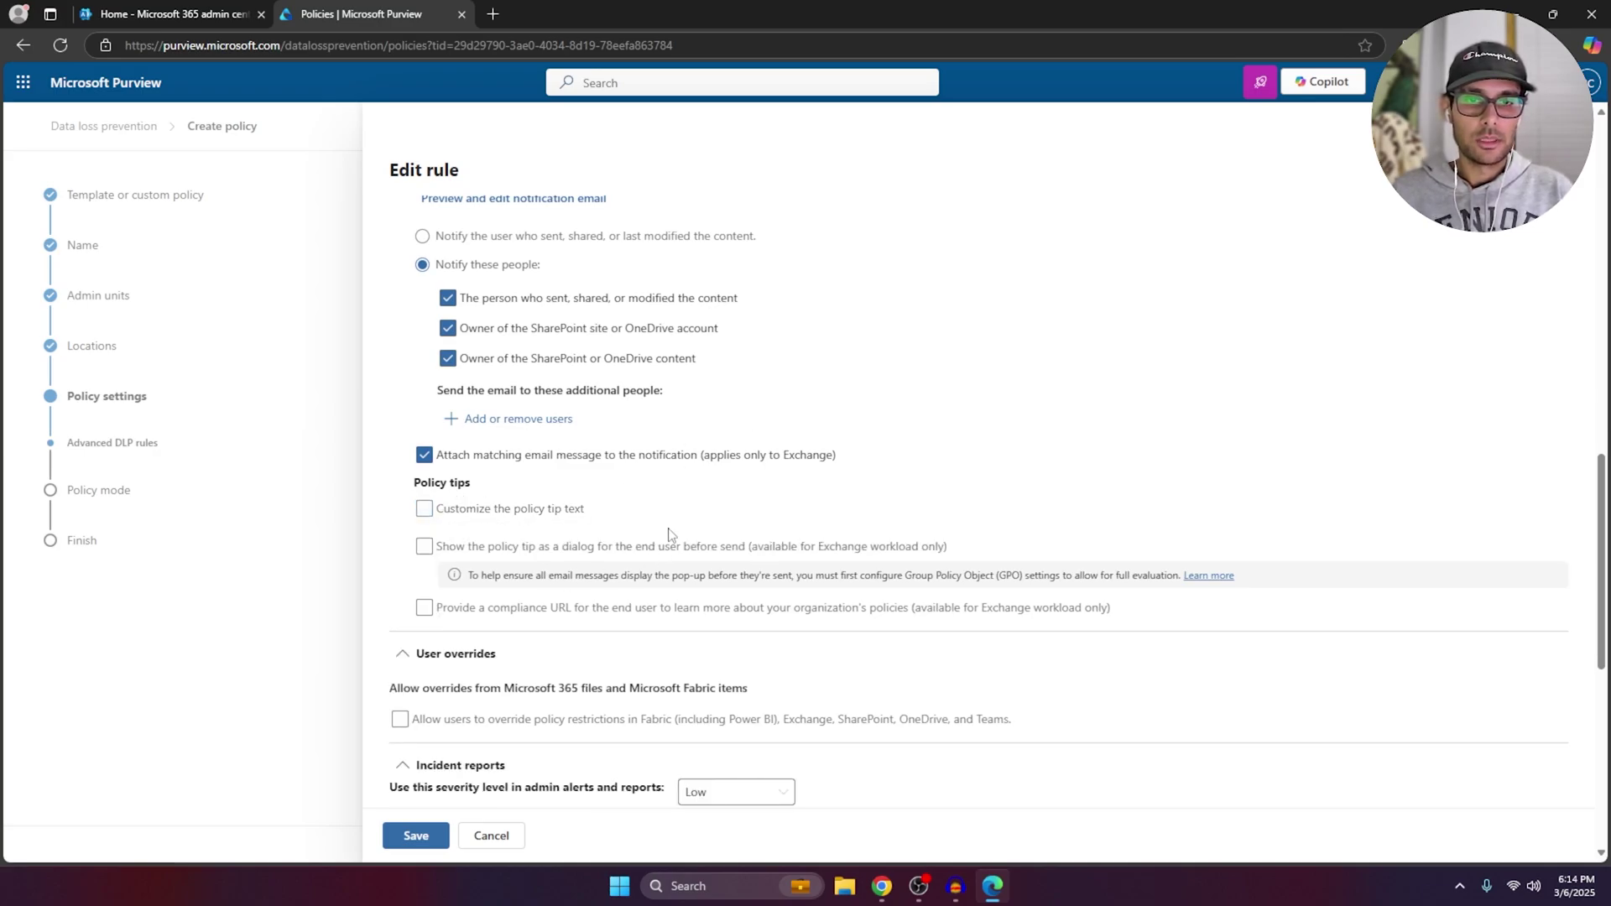
# Add the DLP Alerts mailbox, found by searching for dlp, as an email alert recipient in the rule's incident reports
pyautogui.scroll(-1, 624, 521)
pyautogui.scroll(-2, 587, 651)
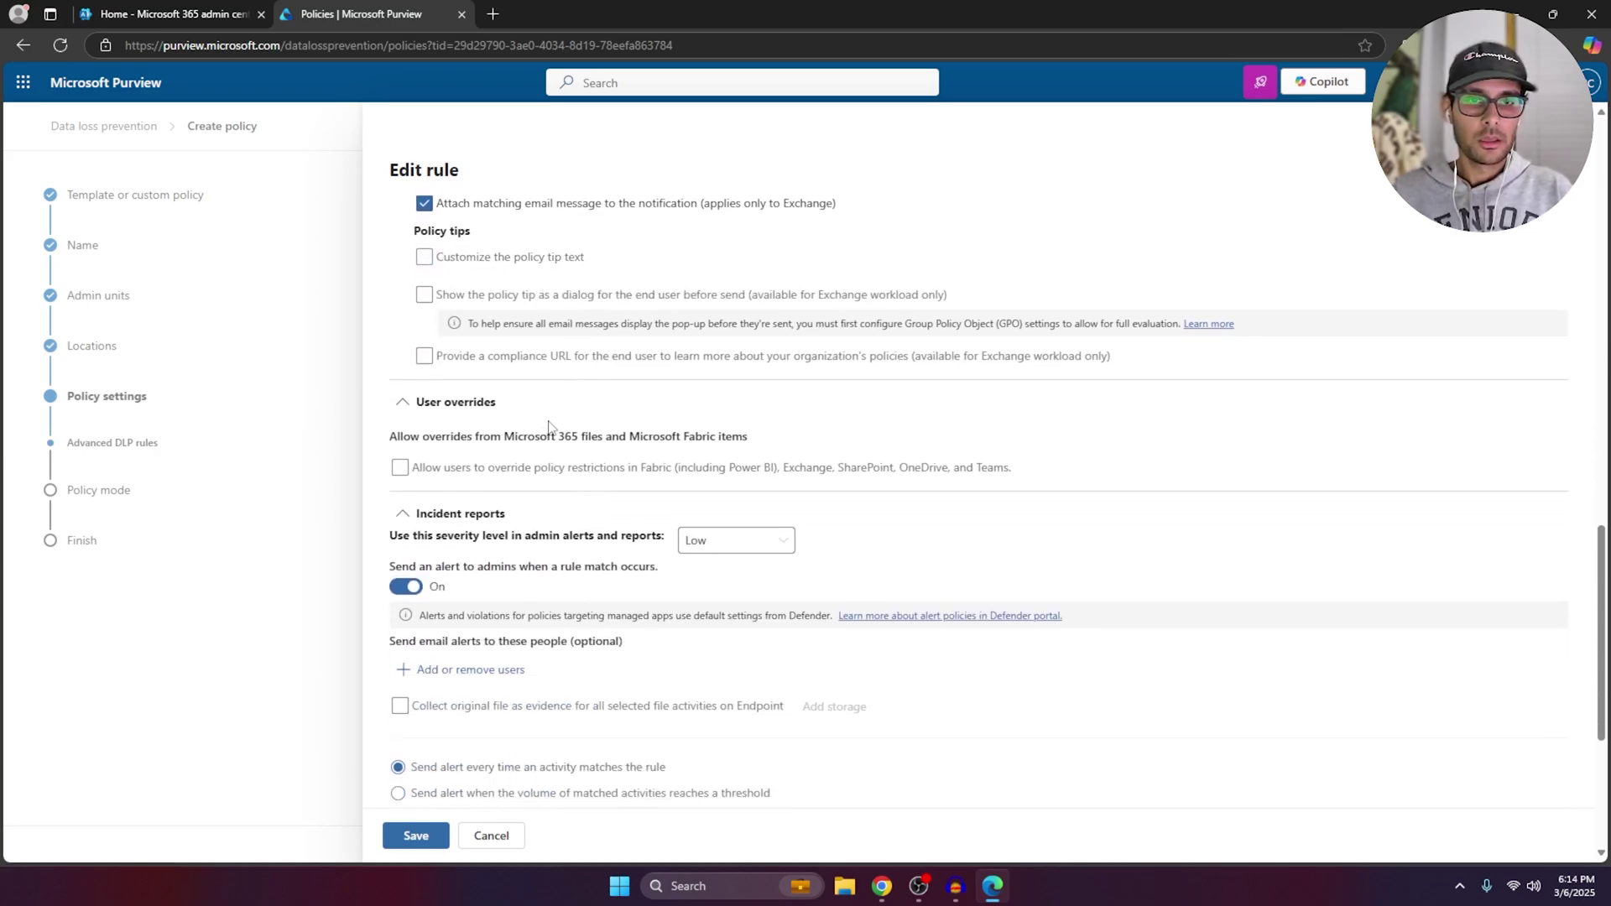
pyautogui.scroll(-1, 583, 404)
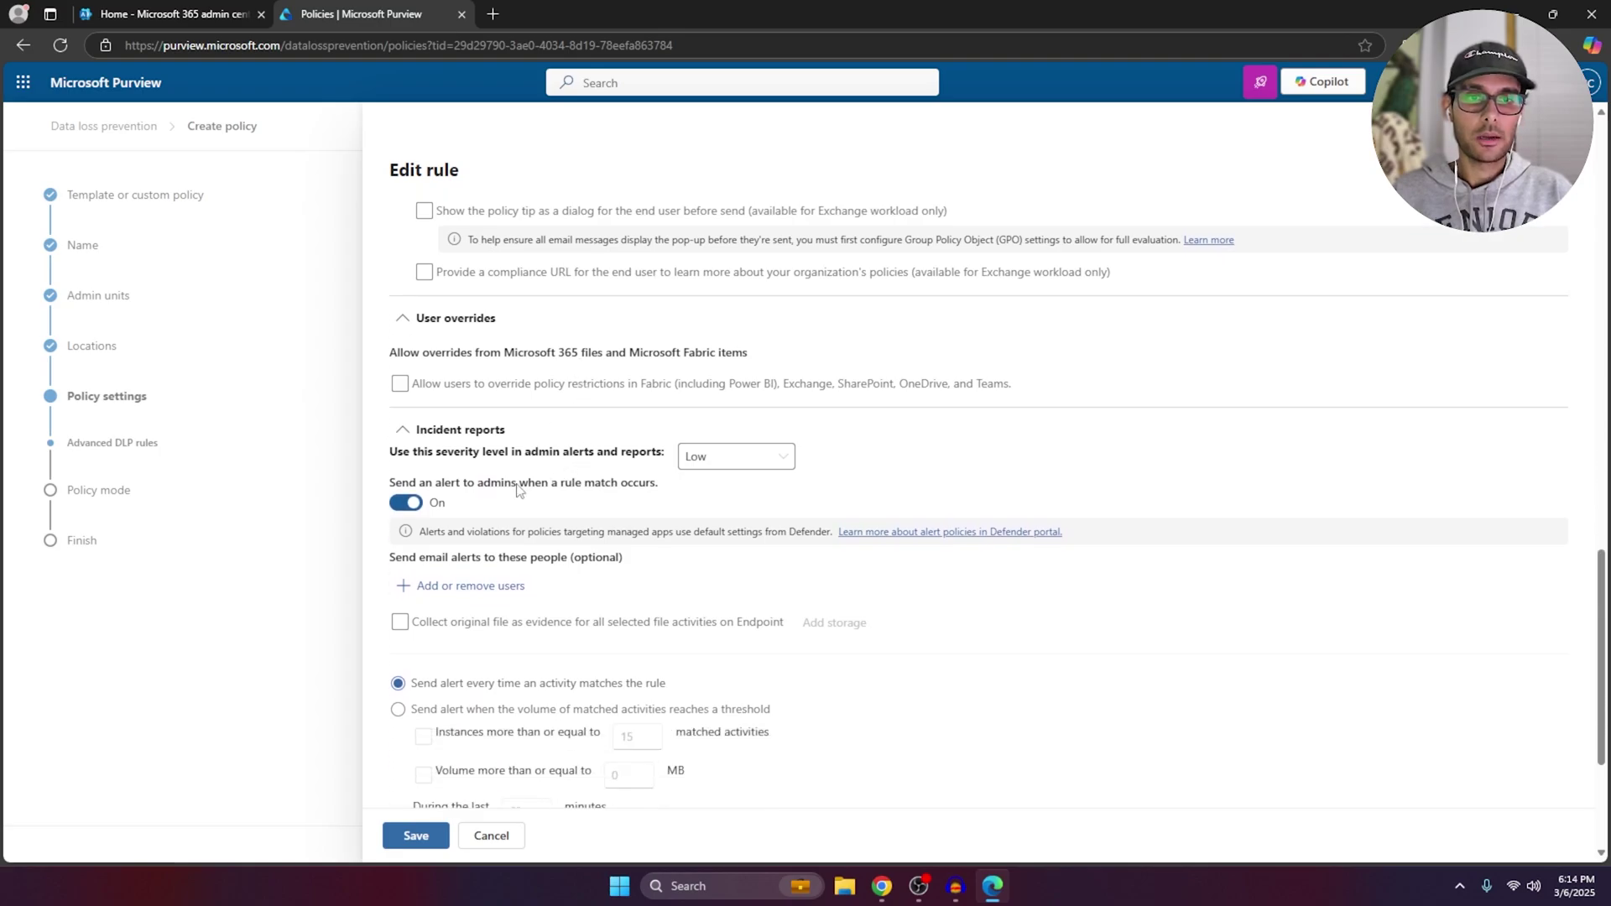
pyautogui.scroll(-1, 537, 445)
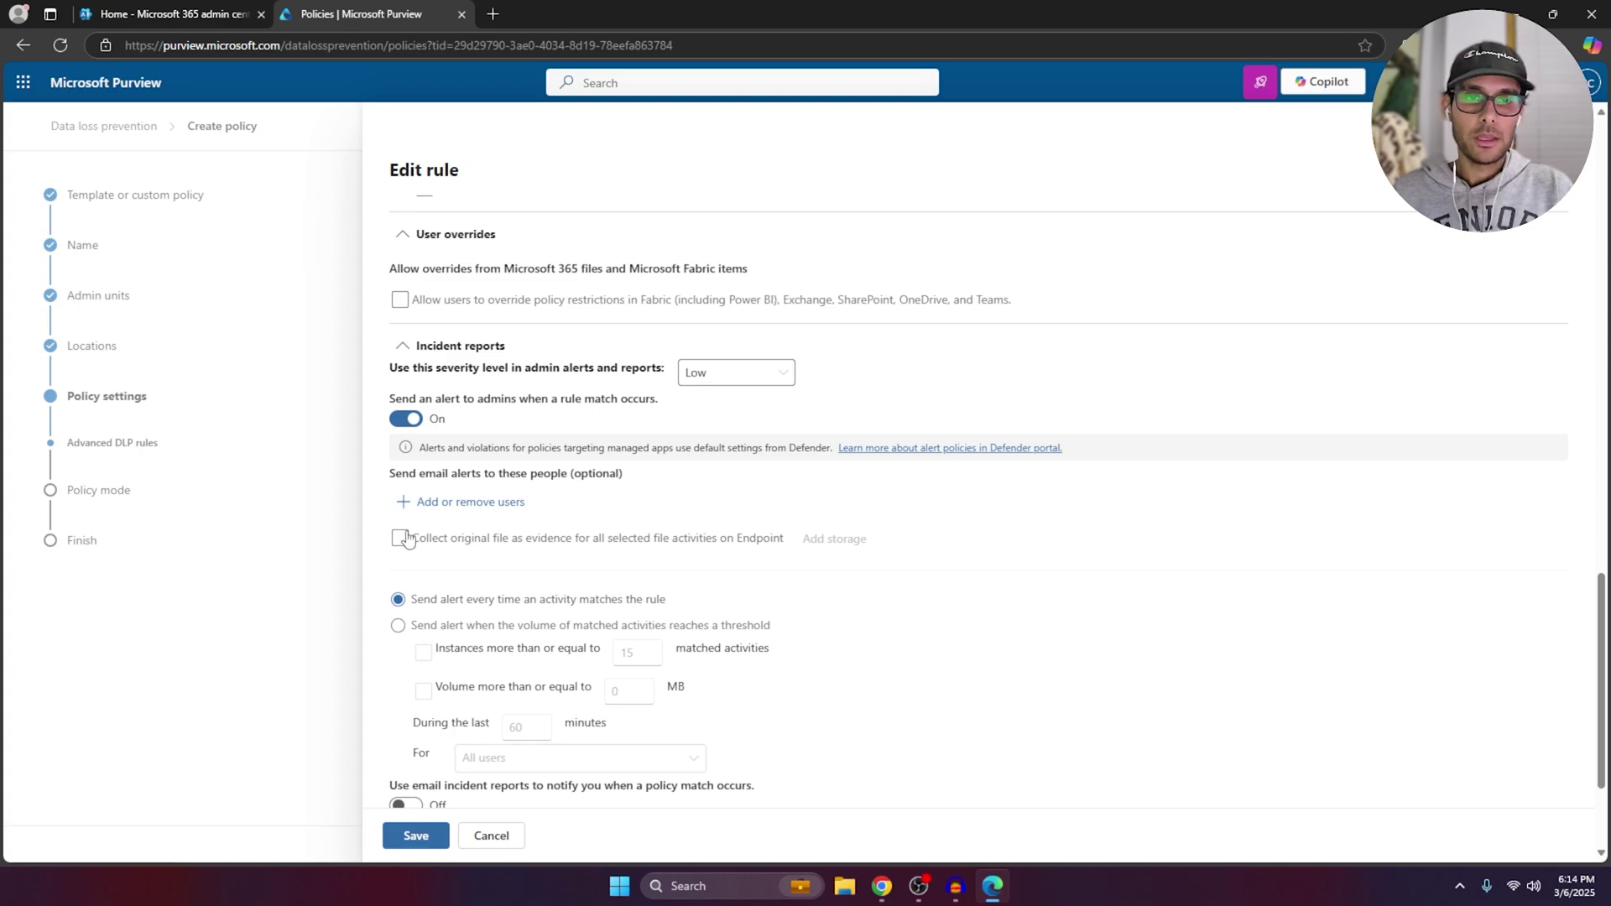
pyautogui.click(474, 507)
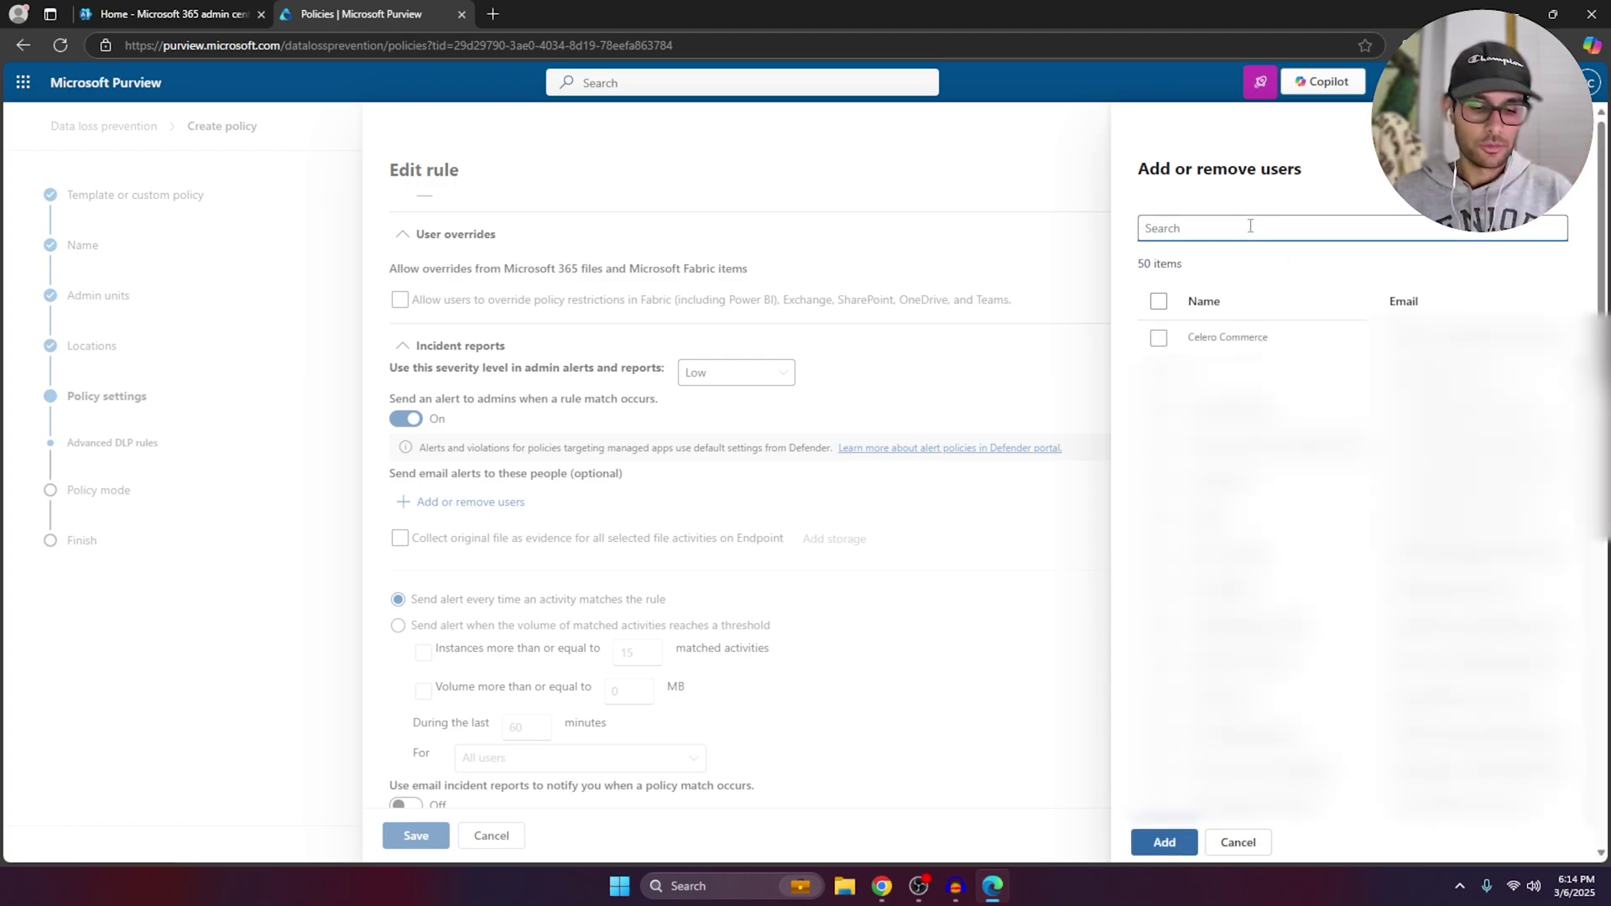
pyautogui.write('dlp')
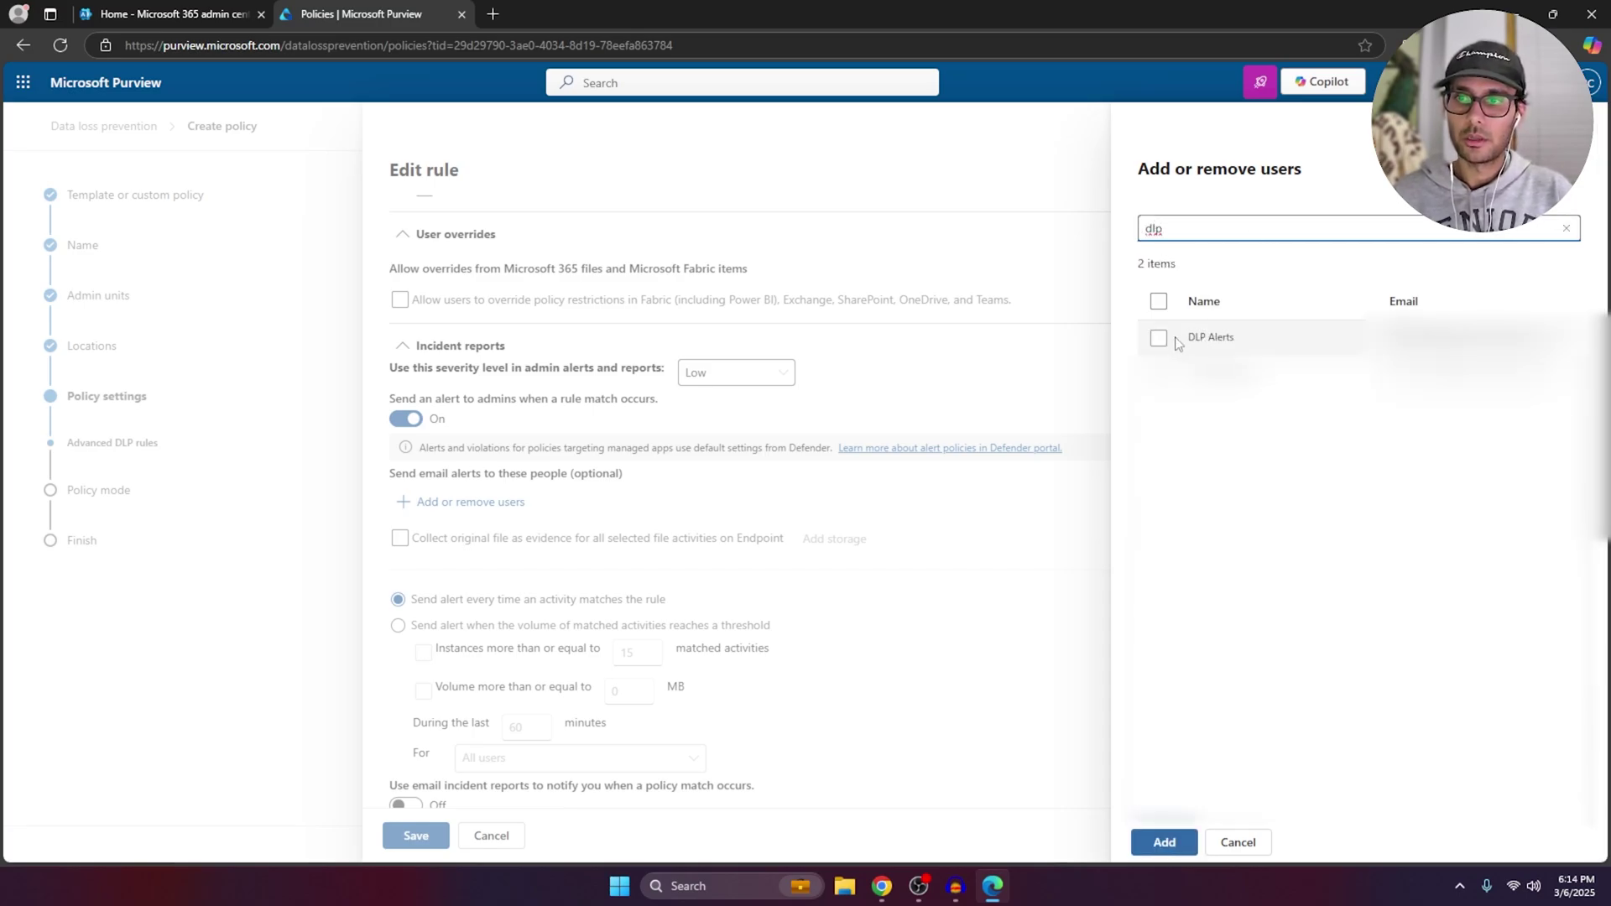
pyautogui.click(1161, 338)
pyautogui.click(1164, 841)
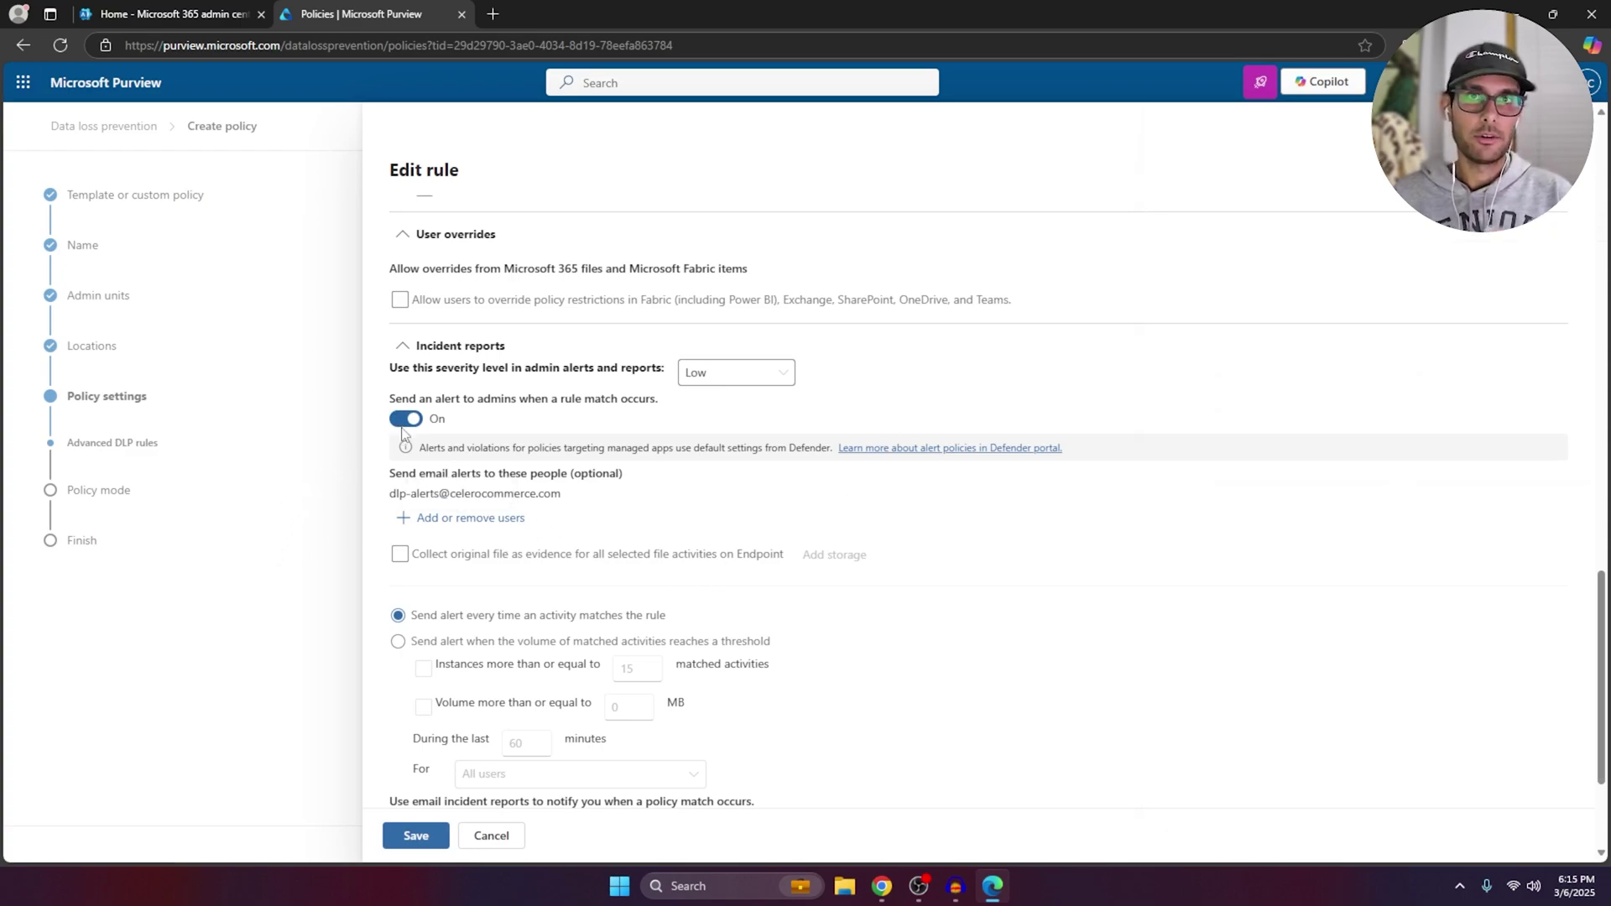
# Try to save the edited low-volume rule, then discard the rule edits
pyautogui.scroll(-3, 526, 477)
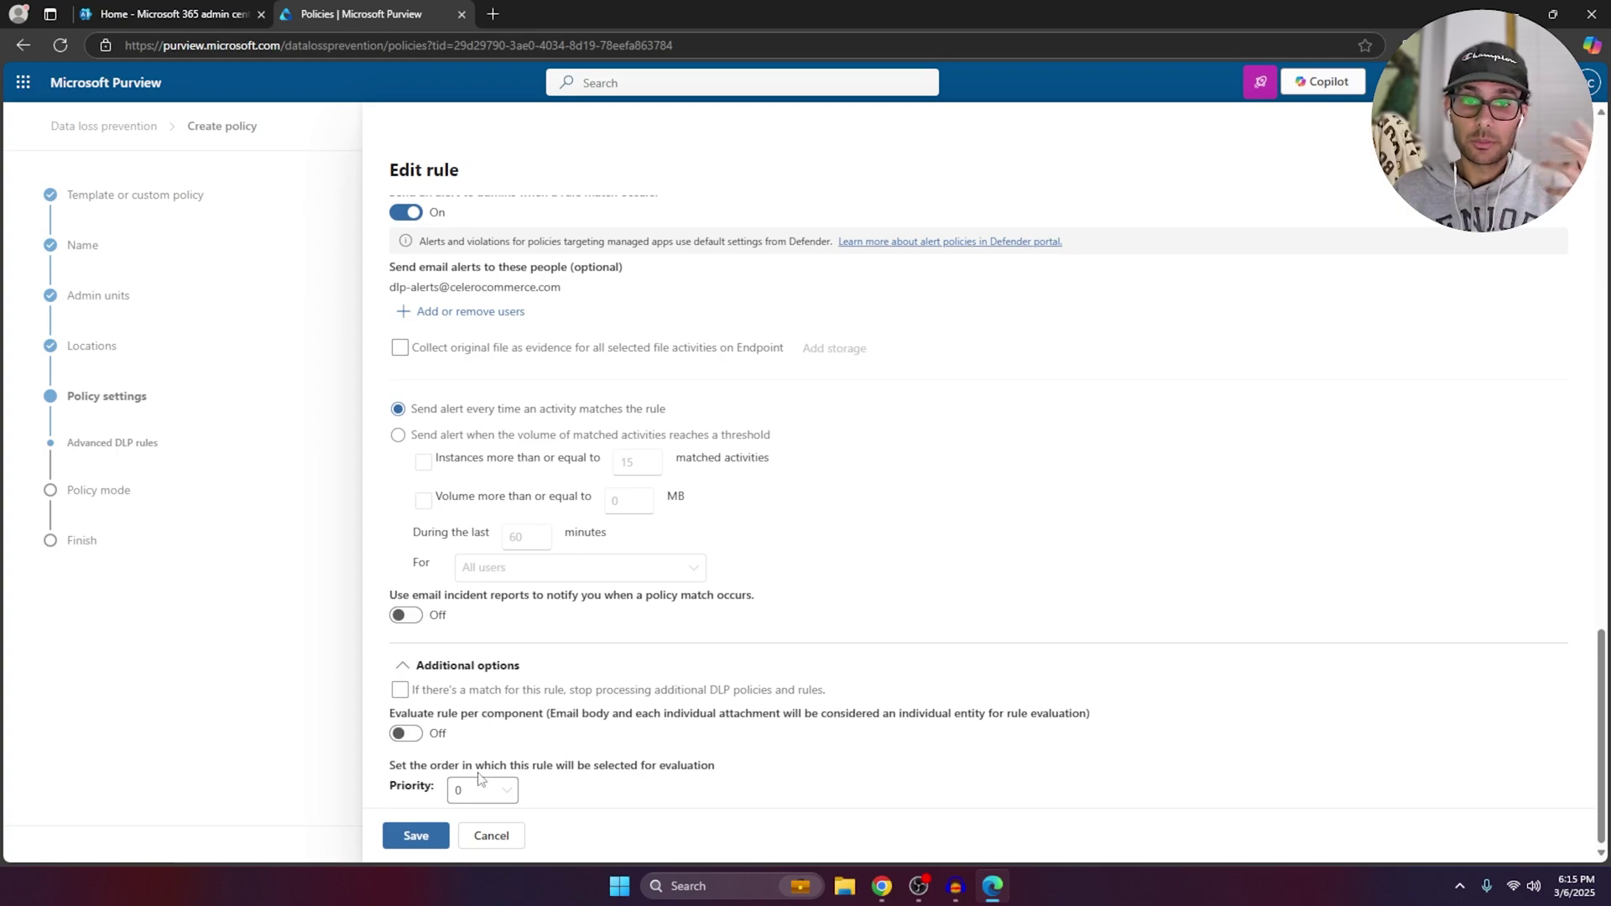
pyautogui.click(431, 848)
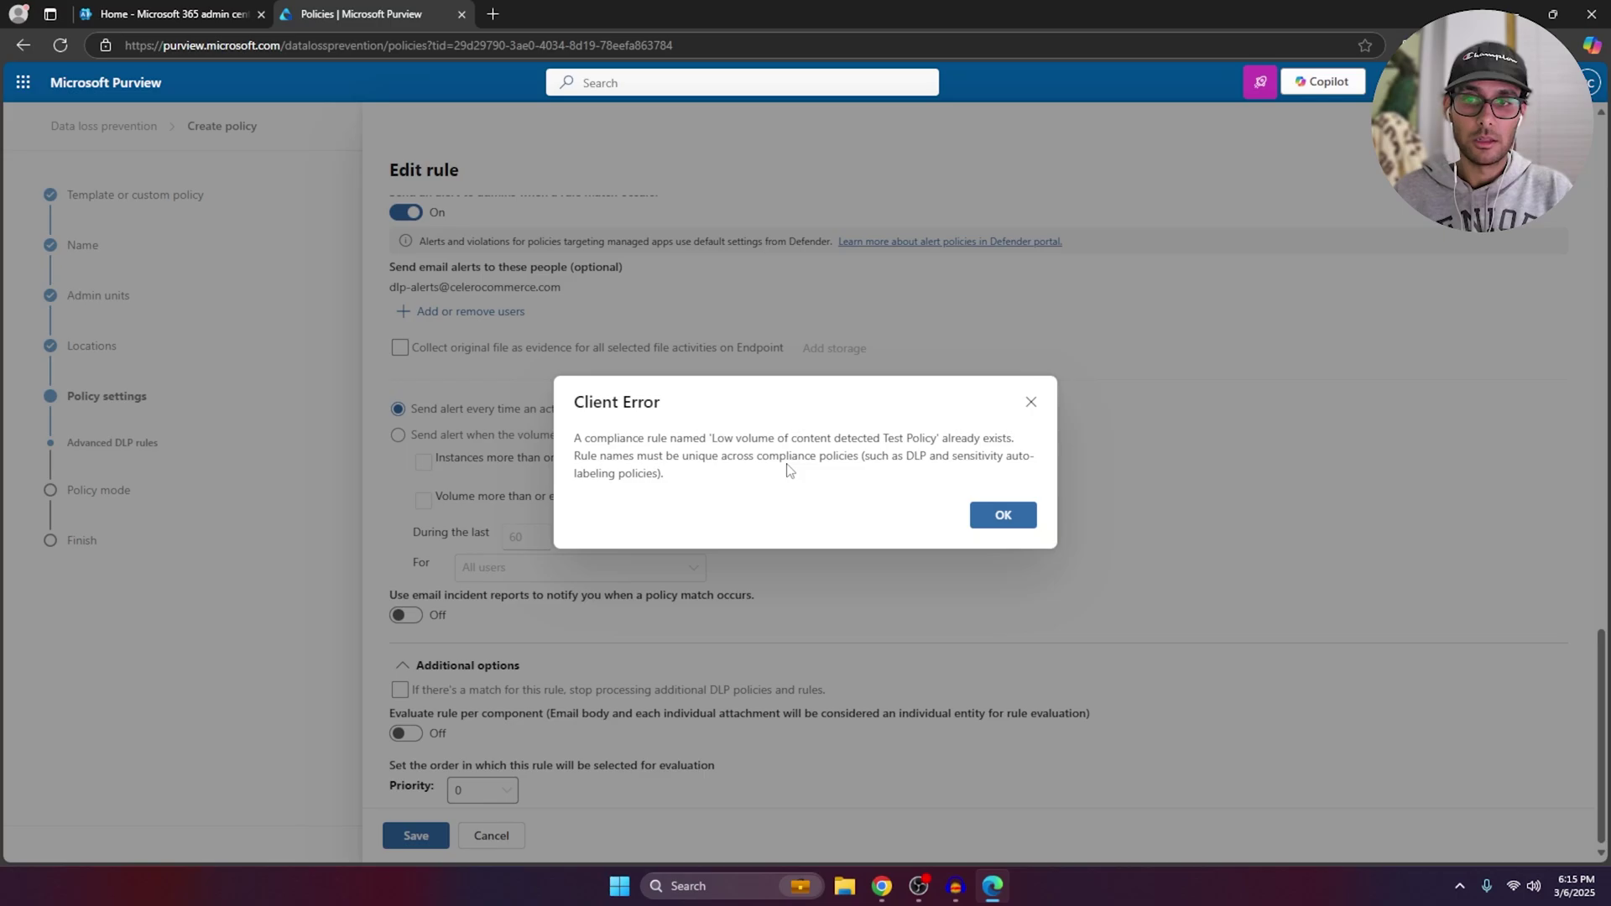
pyautogui.click(999, 514)
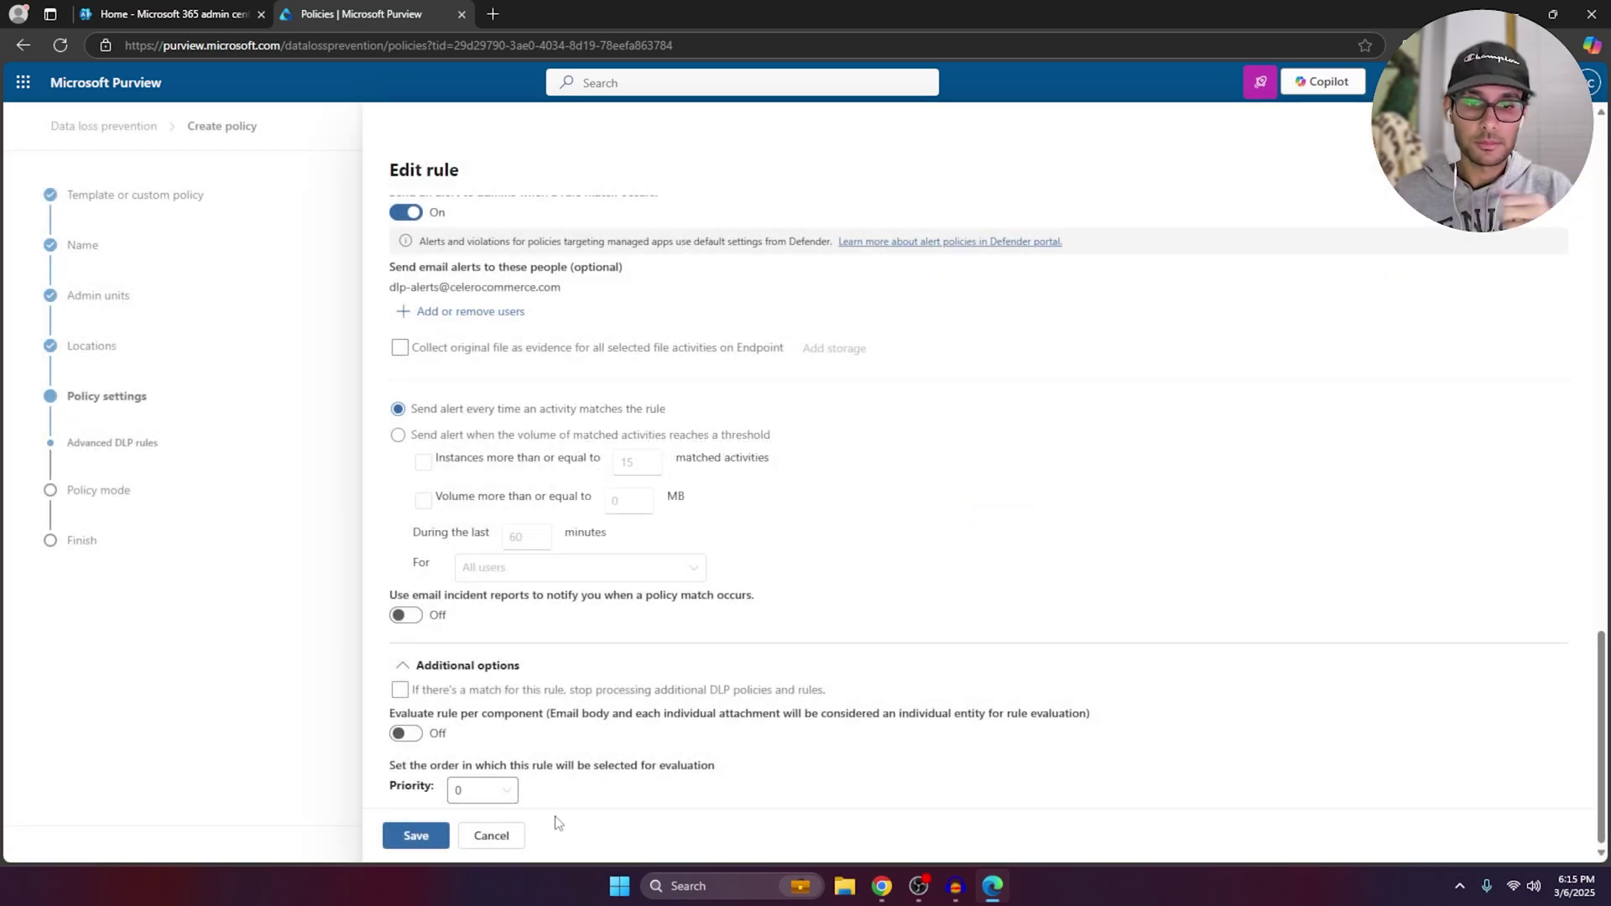
pyautogui.click(491, 835)
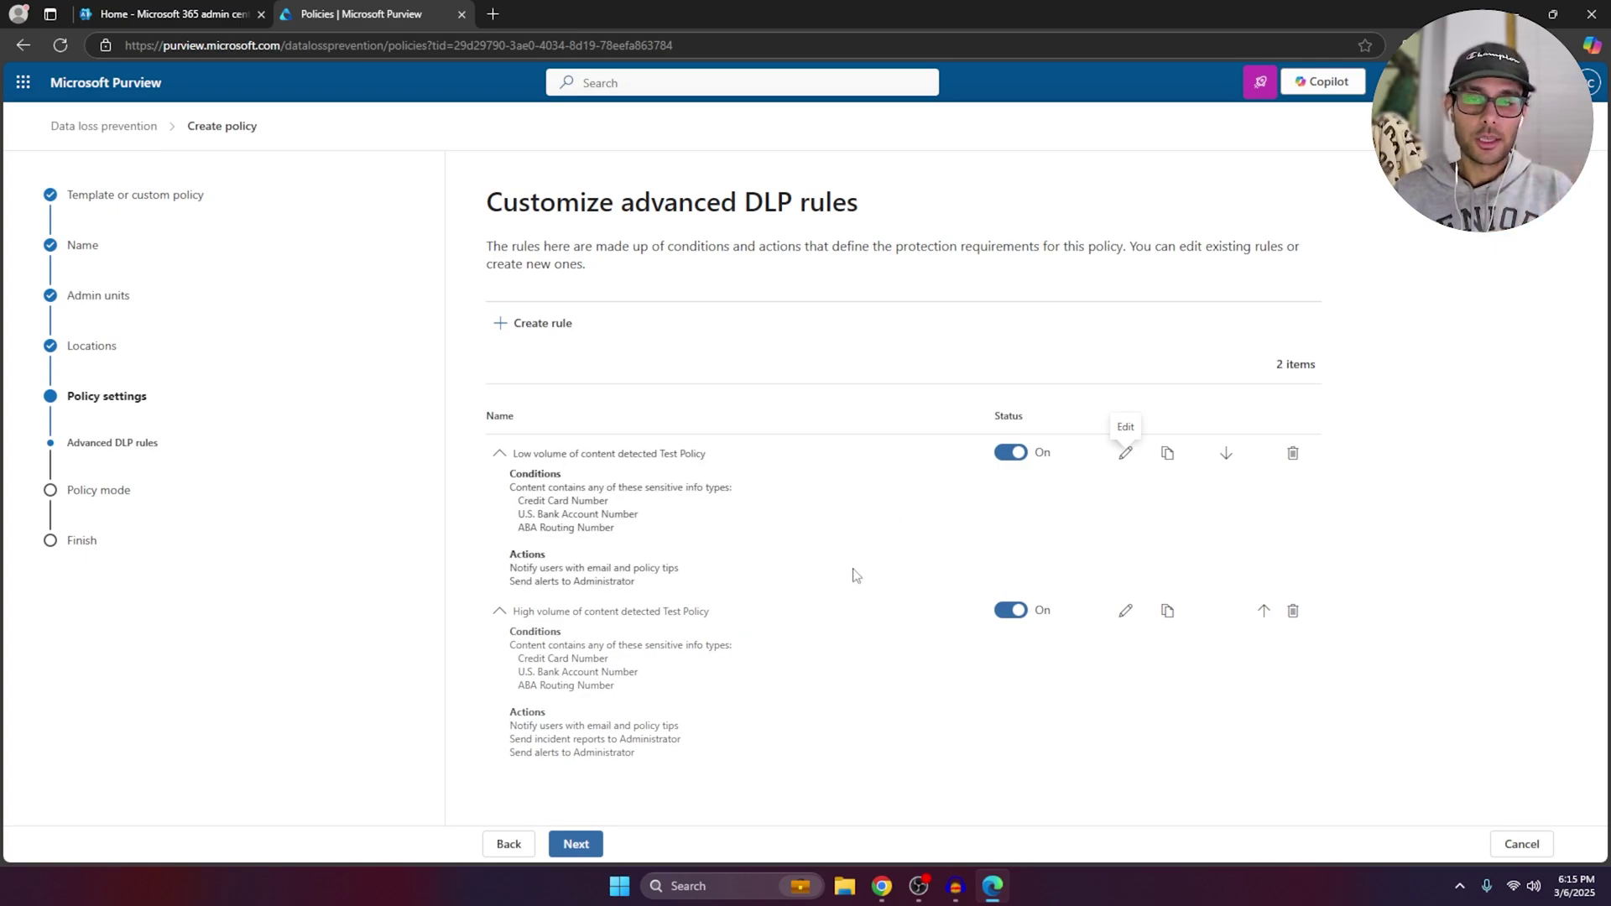
# Set the policy mode to turn the policy on immediately, then abandon the policy creation without saving
pyautogui.click(576, 844)
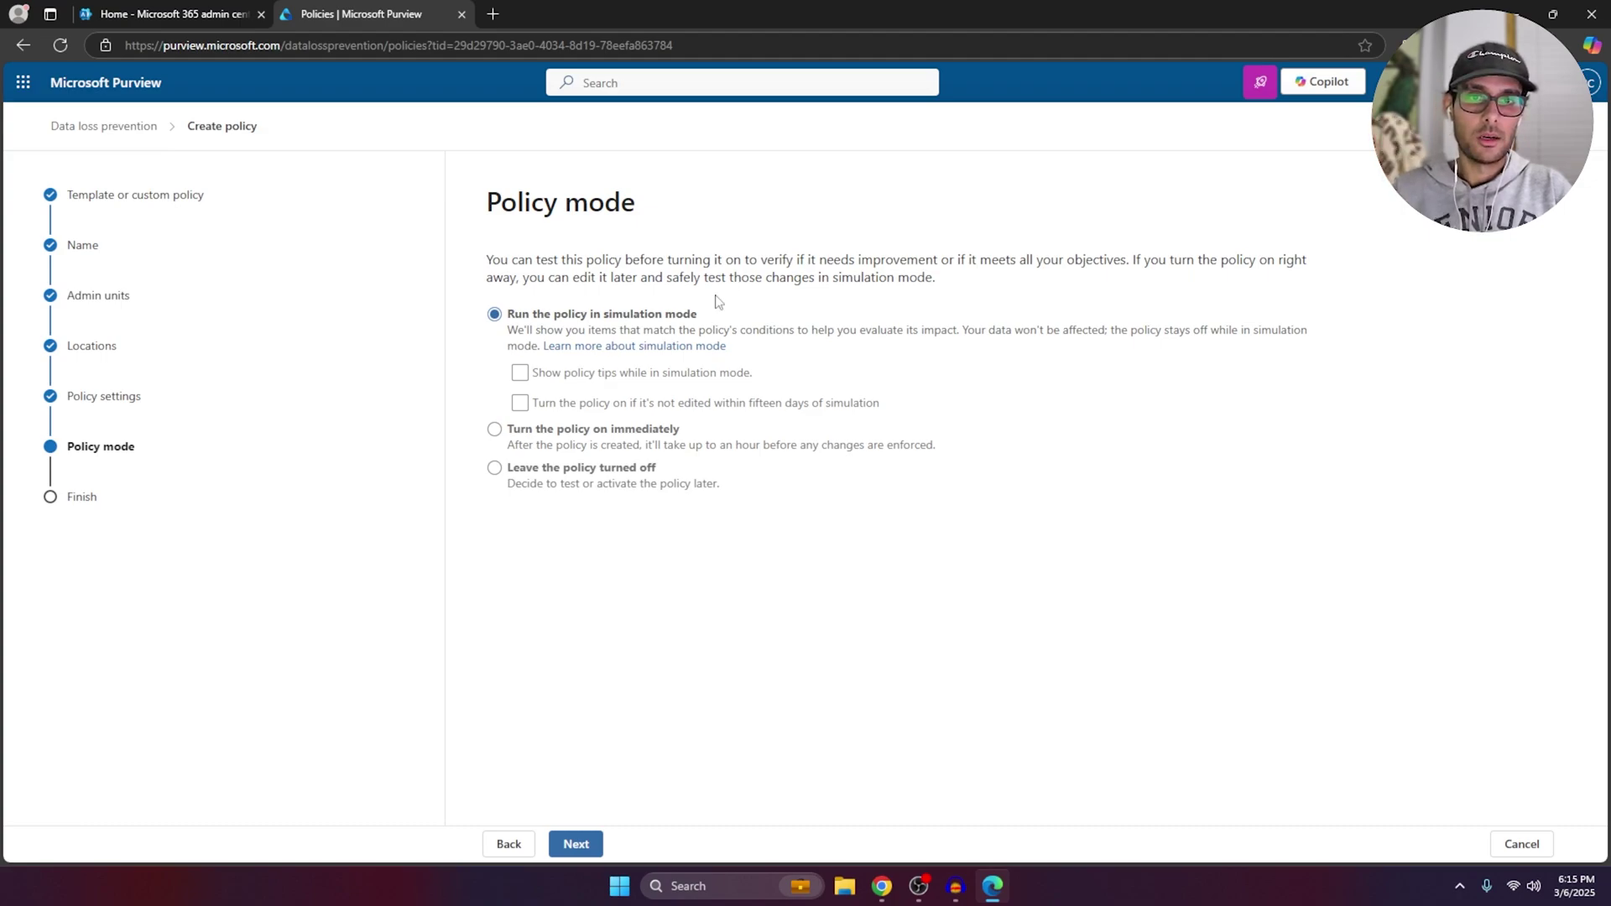
pyautogui.click(575, 438)
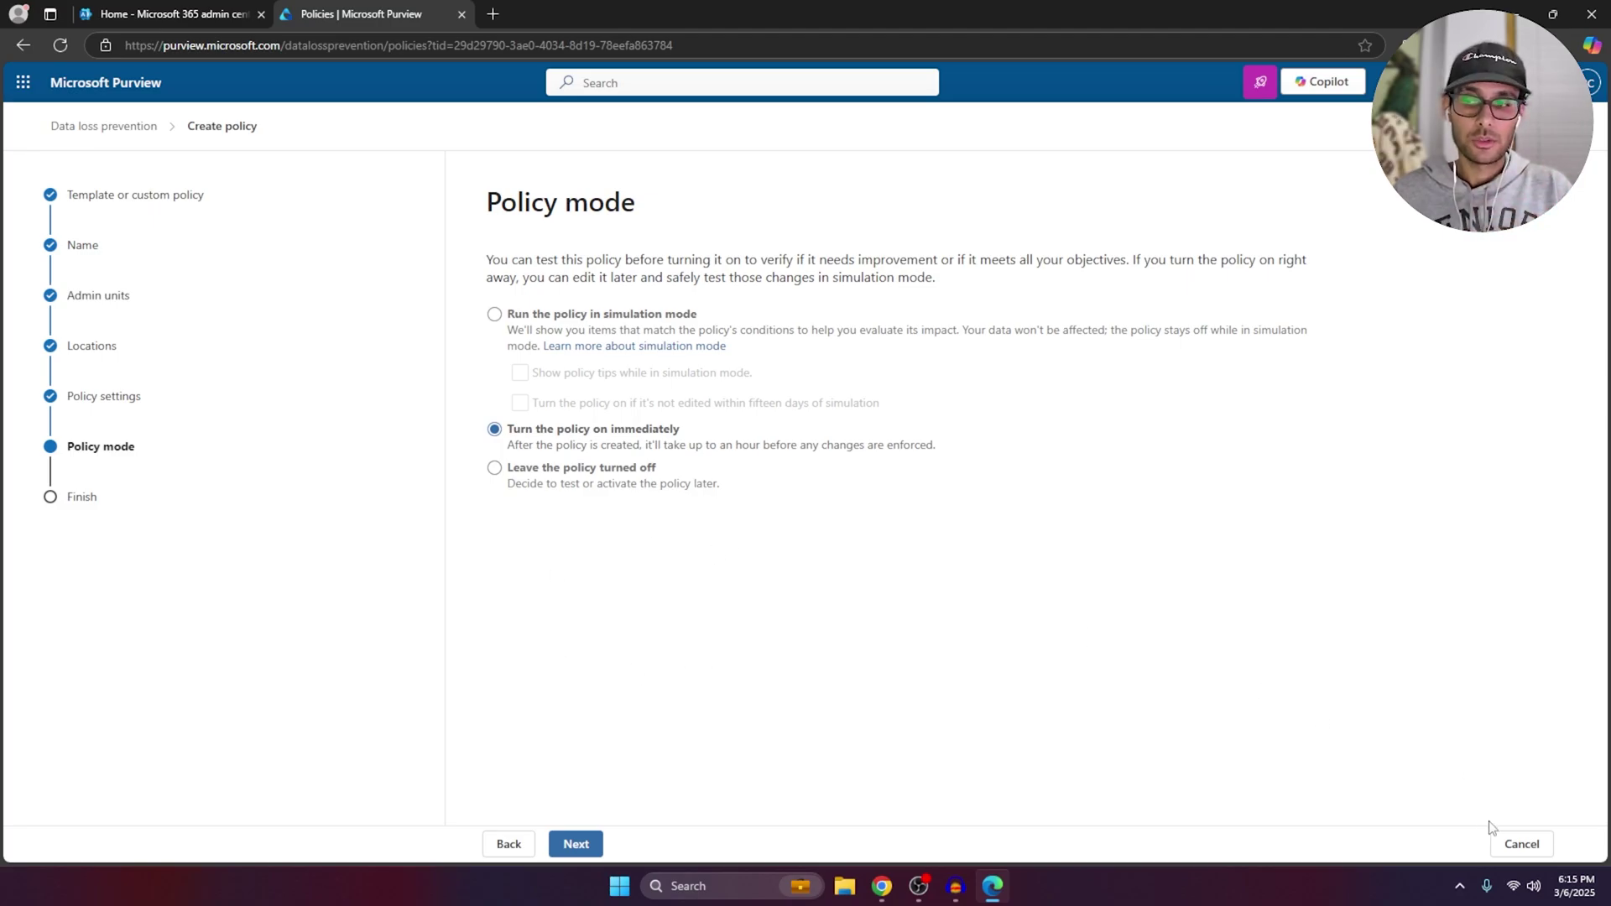
pyautogui.click(1521, 843)
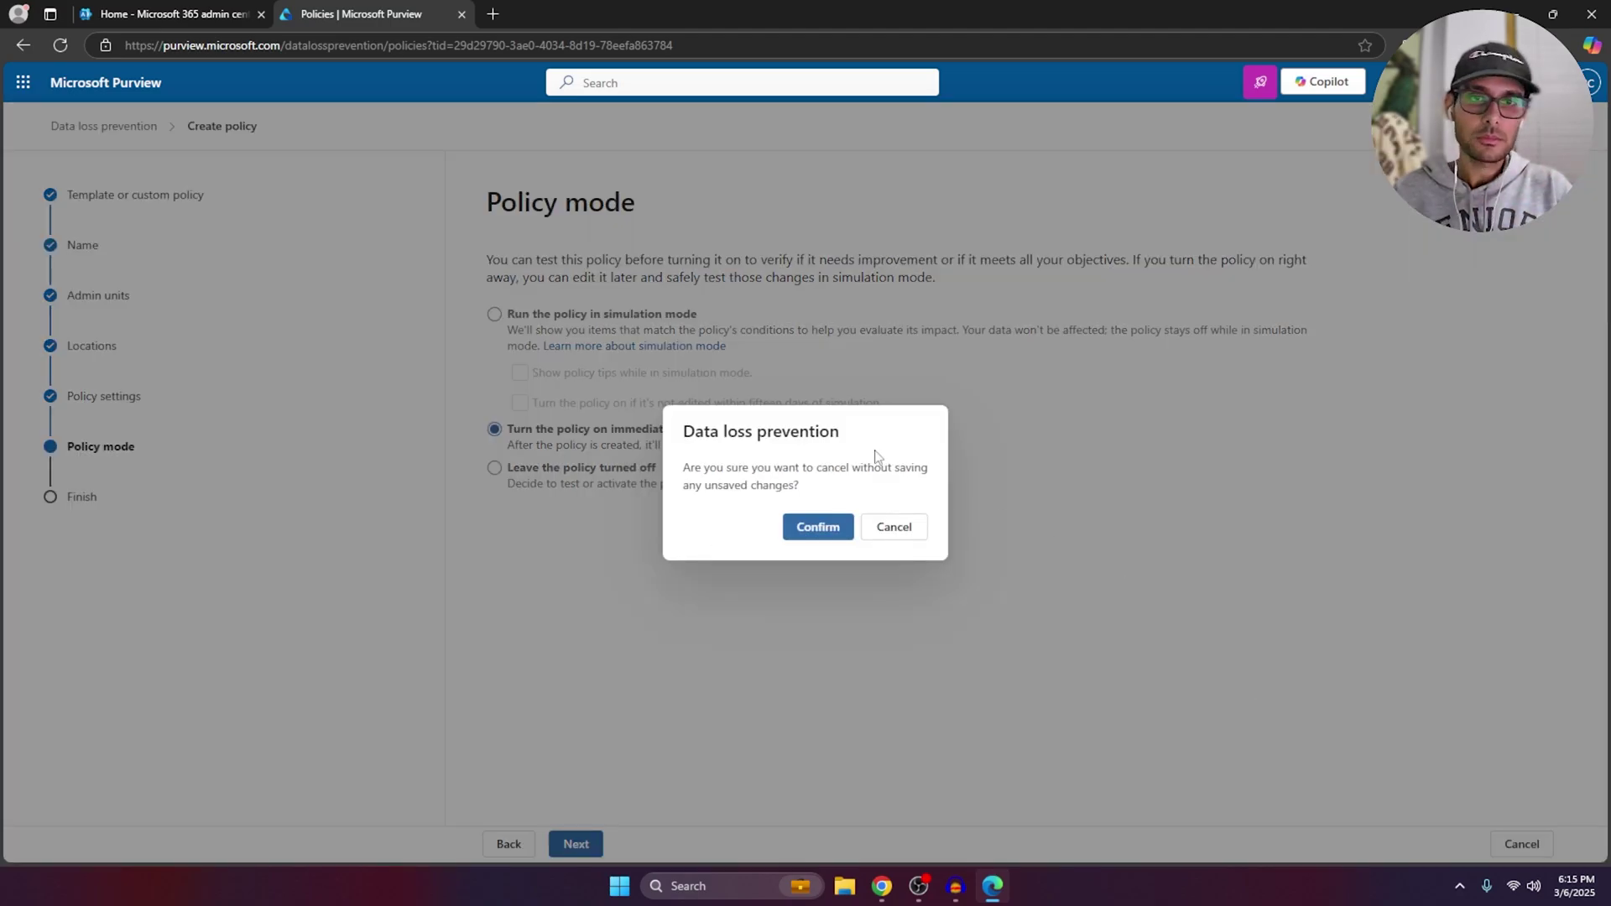
pyautogui.click(831, 529)
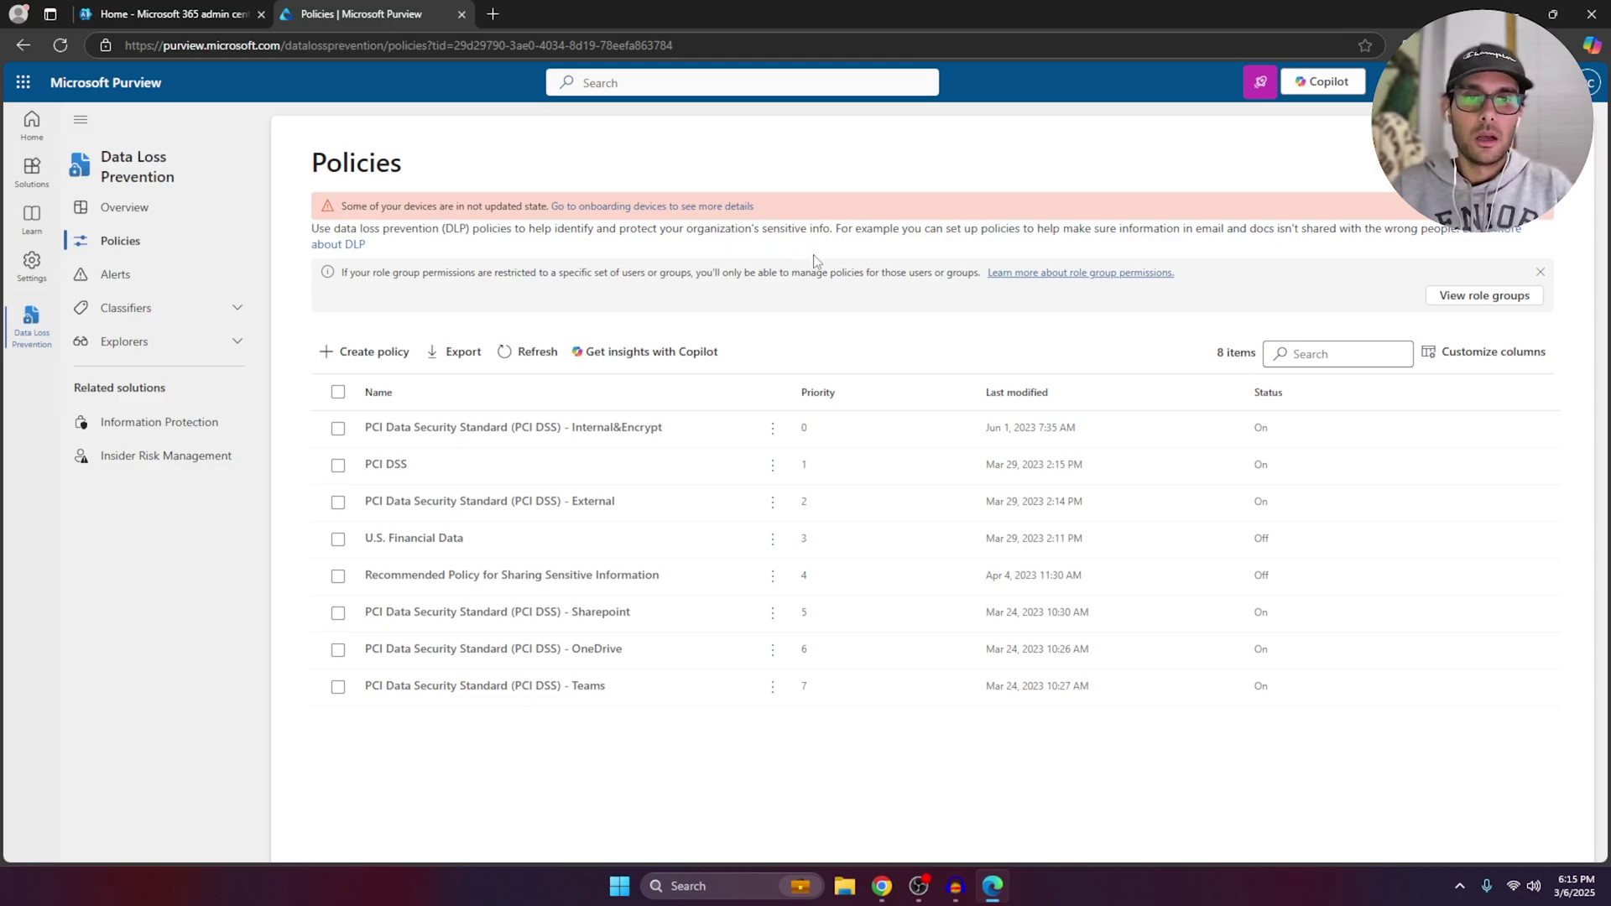